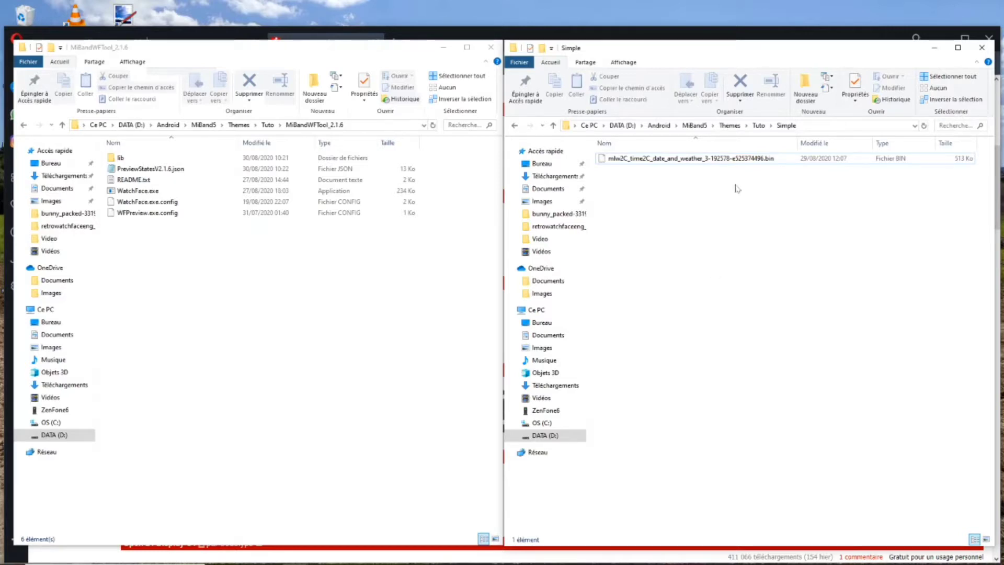
Unpack the .bin watch face in the Simple folder with WatchFace.exe and open the extracted folder.
{"action": "left_click_drag", "start_coordinate": [721, 164], "coordinate": [171, 193]}
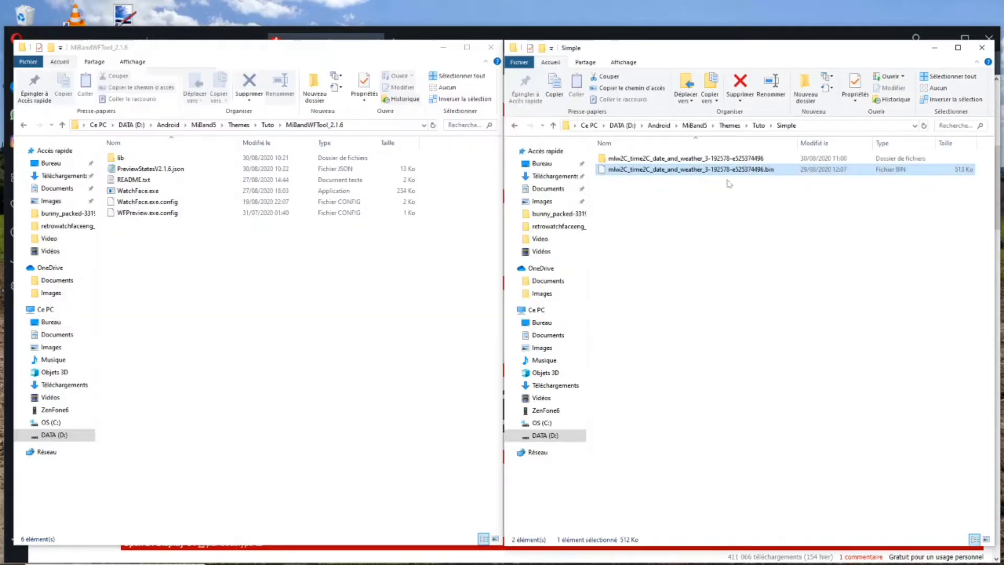
{"action": "double_click", "coordinate": [680, 160]}
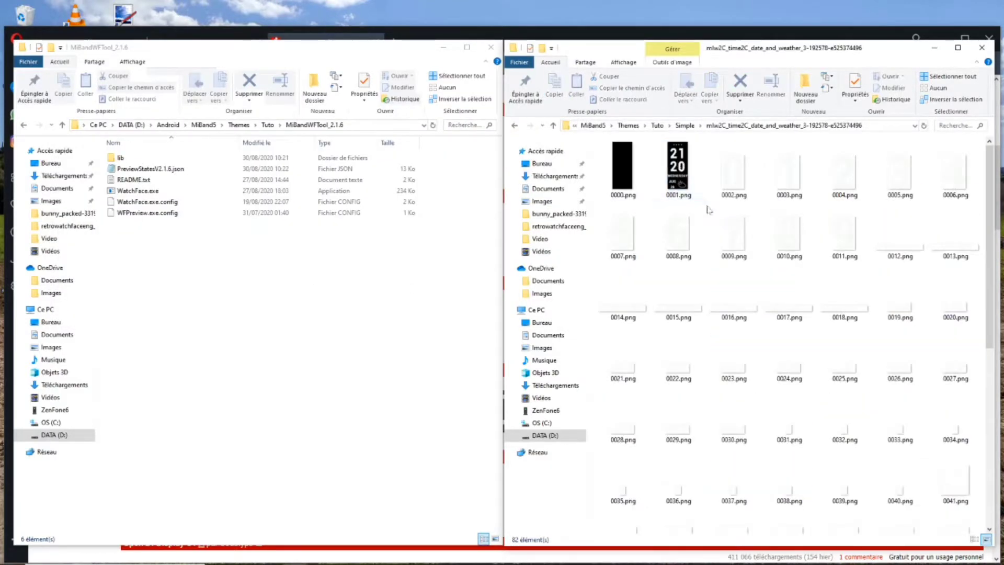
Open the animated GIF preview of the extracted watch face and place its window clear of the image folder.
{"action": "scroll", "coordinate": [698, 211], "scroll_direction": "down", "scroll_amount": 6}
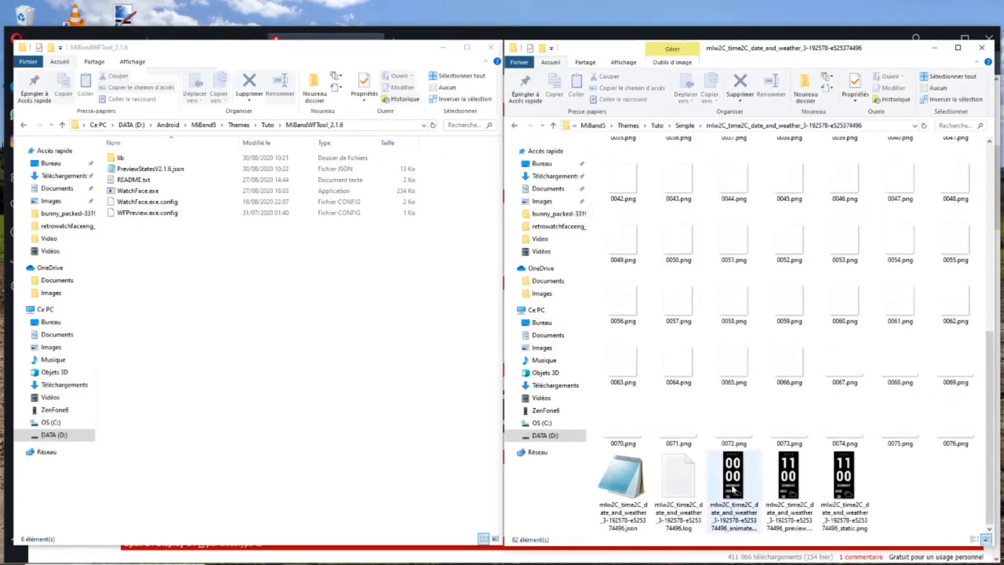
{"action": "double_click", "coordinate": [734, 506]}
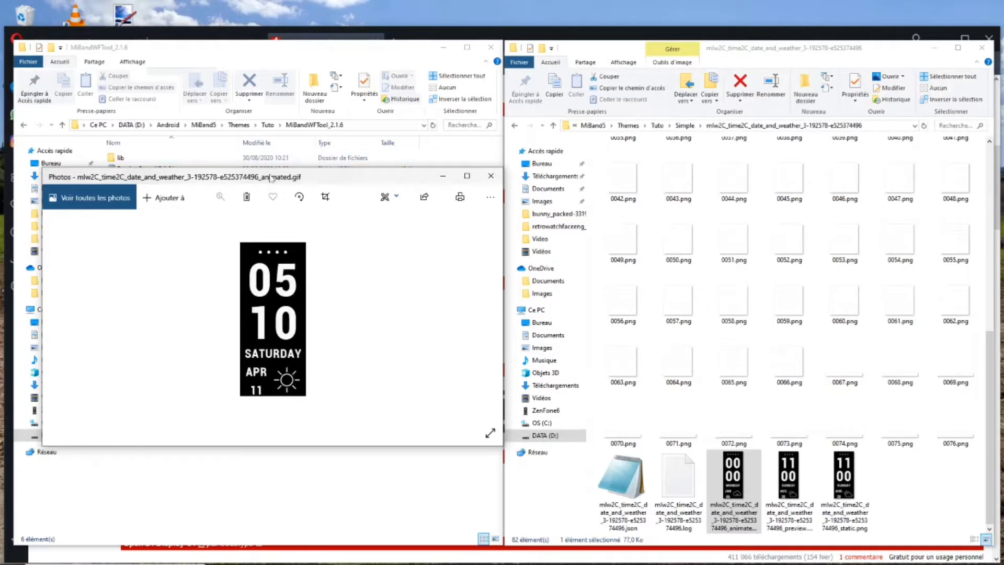
{"action": "left_click_drag", "start_coordinate": [274, 178], "coordinate": [163, 108]}
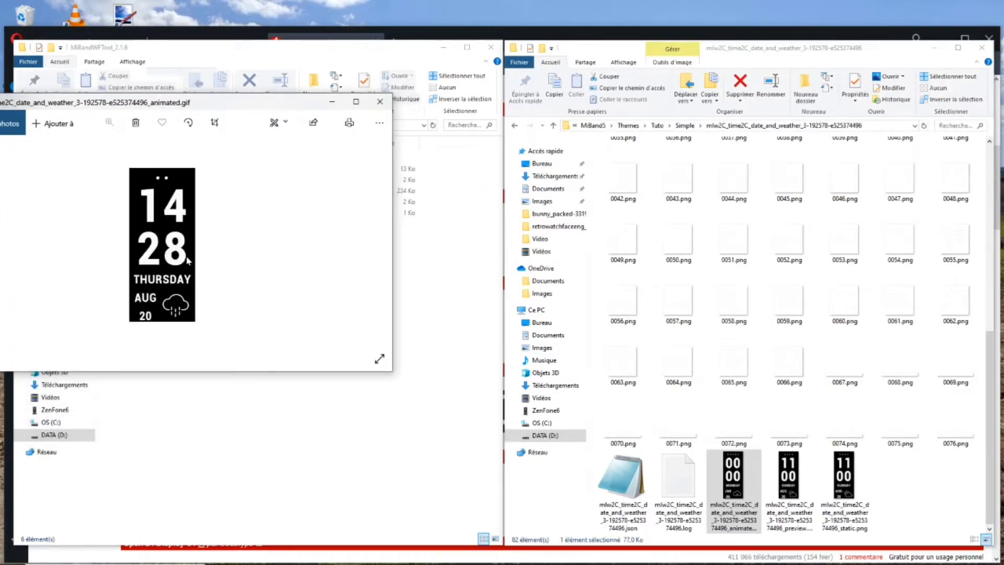
Select images 0002.png through 0076.png and examine the extracted digits, weekdays, months, weather icons and the background image.
{"action": "scroll", "coordinate": [895, 335], "scroll_direction": "up", "scroll_amount": 5}
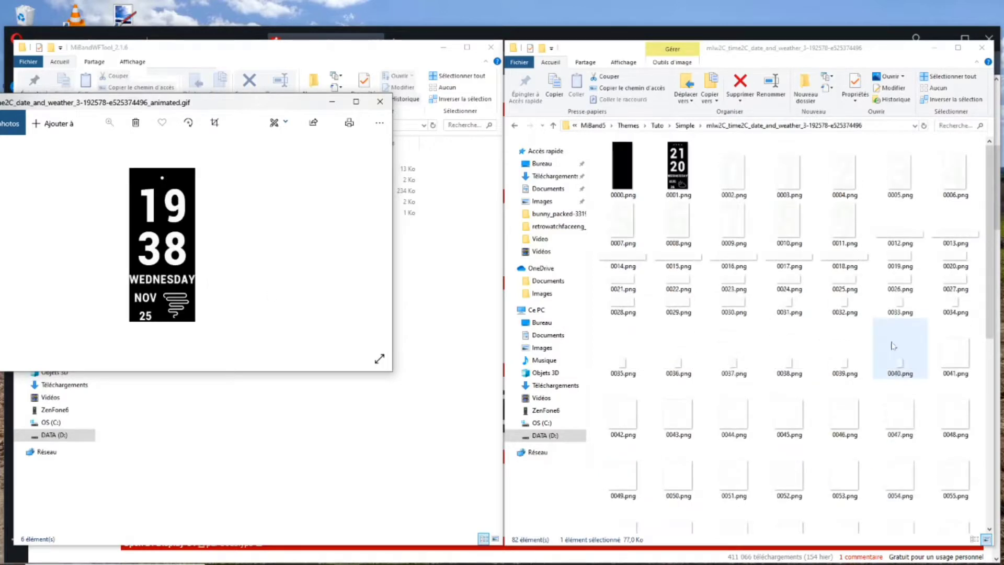
{"action": "left_click", "coordinate": [734, 178]}
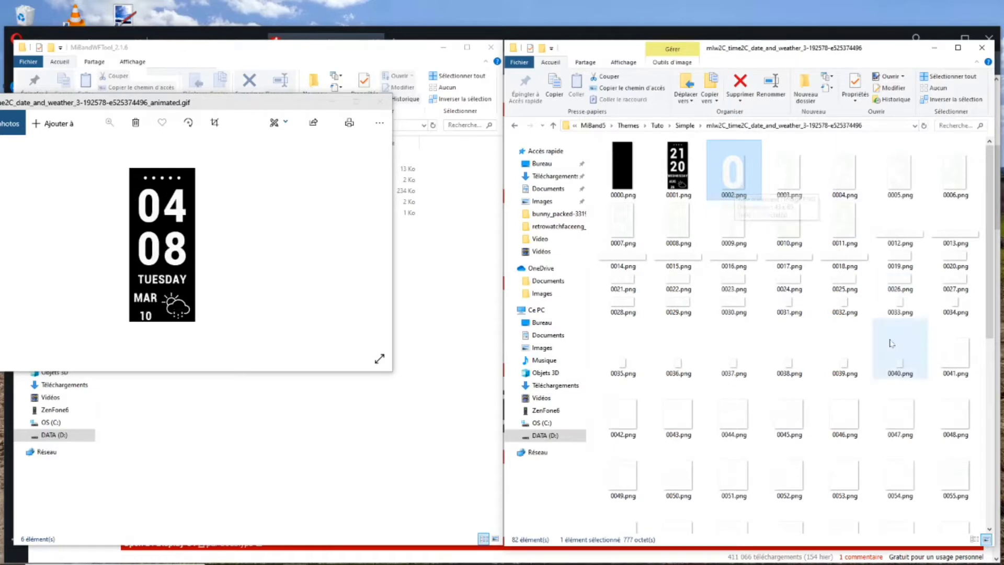
{"action": "scroll", "coordinate": [785, 309], "scroll_direction": "down", "scroll_amount": 4}
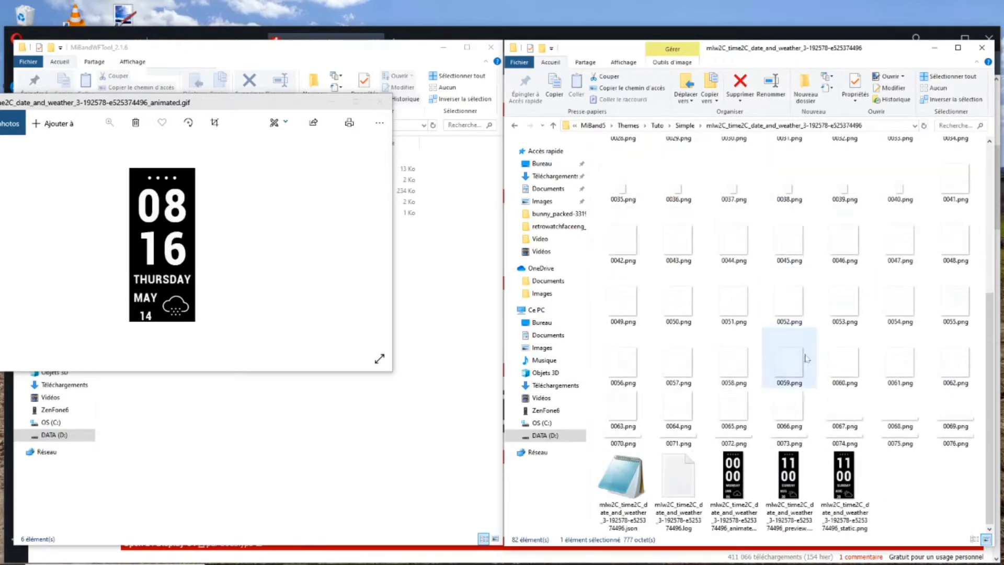
{"action": "left_click", "coordinate": [968, 442], "text": "shift"}
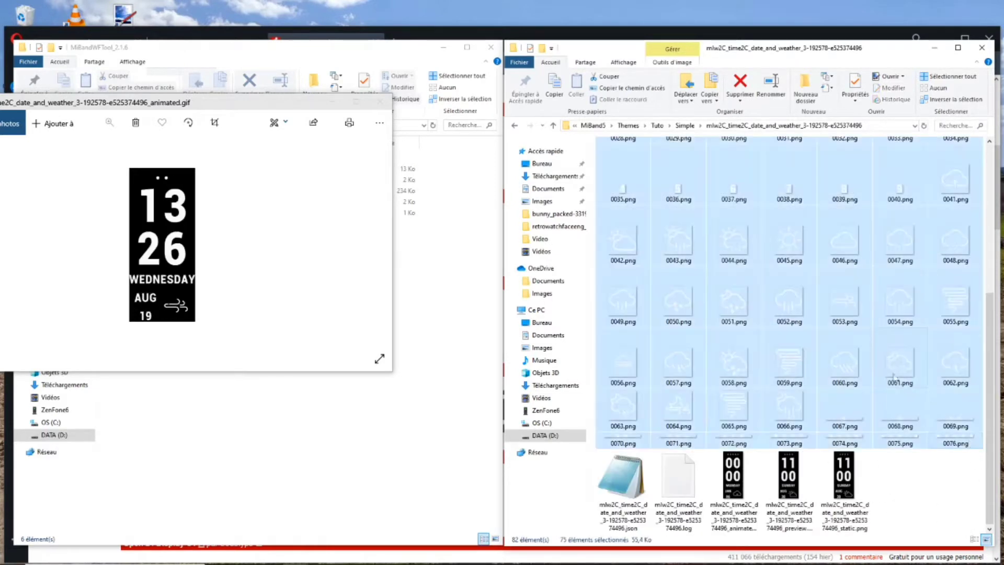
{"action": "scroll", "coordinate": [895, 376], "scroll_direction": "up", "scroll_amount": 5}
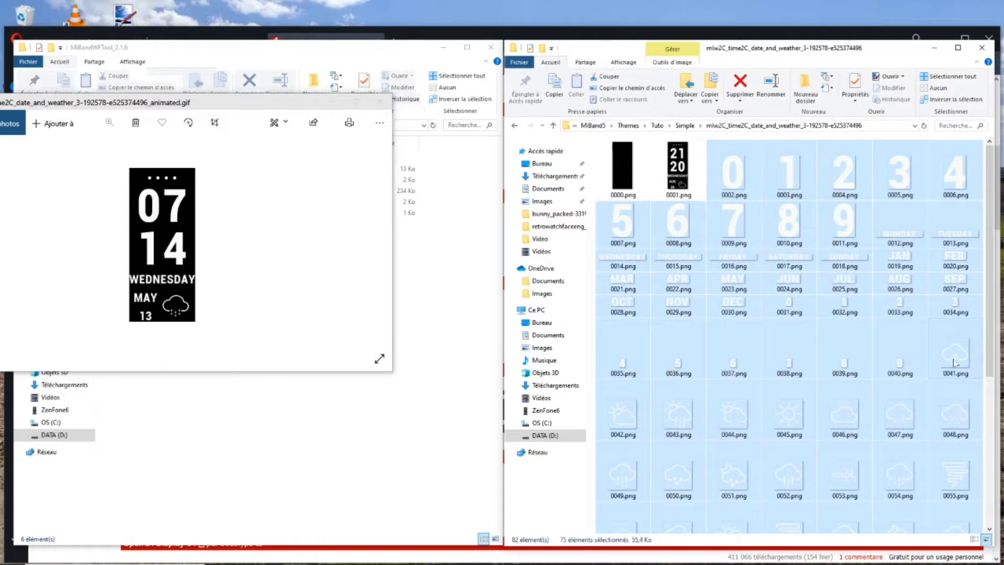
{"action": "scroll", "coordinate": [955, 362], "scroll_direction": "down", "scroll_amount": 4}
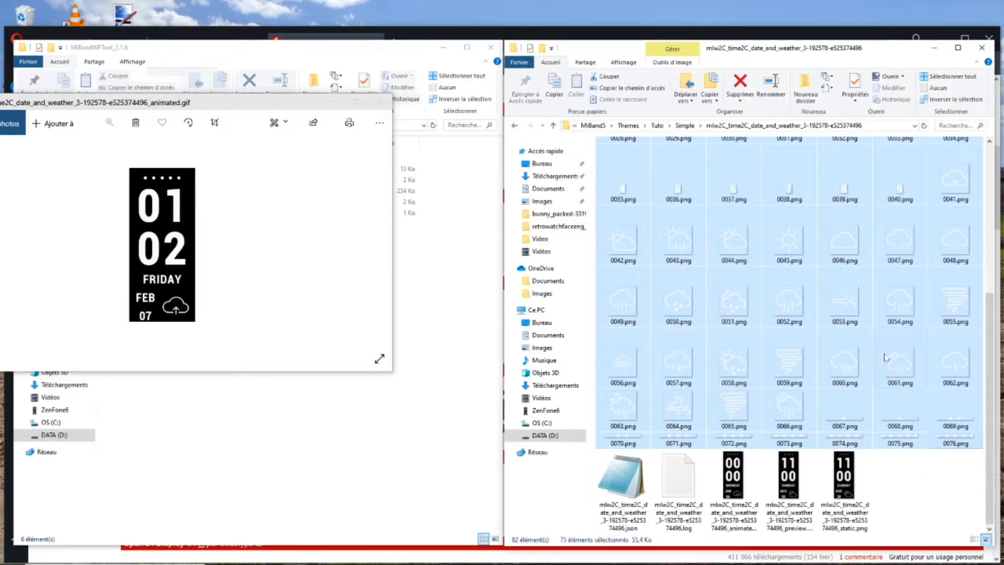
{"action": "scroll", "coordinate": [884, 358], "scroll_direction": "up", "scroll_amount": 3}
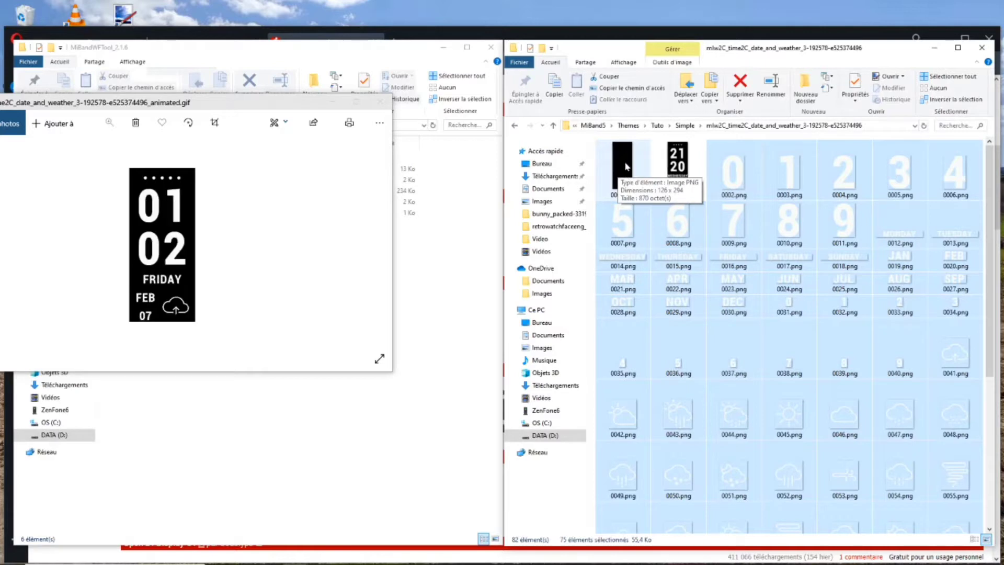
{"action": "scroll", "coordinate": [706, 257], "scroll_direction": "down", "scroll_amount": 3}
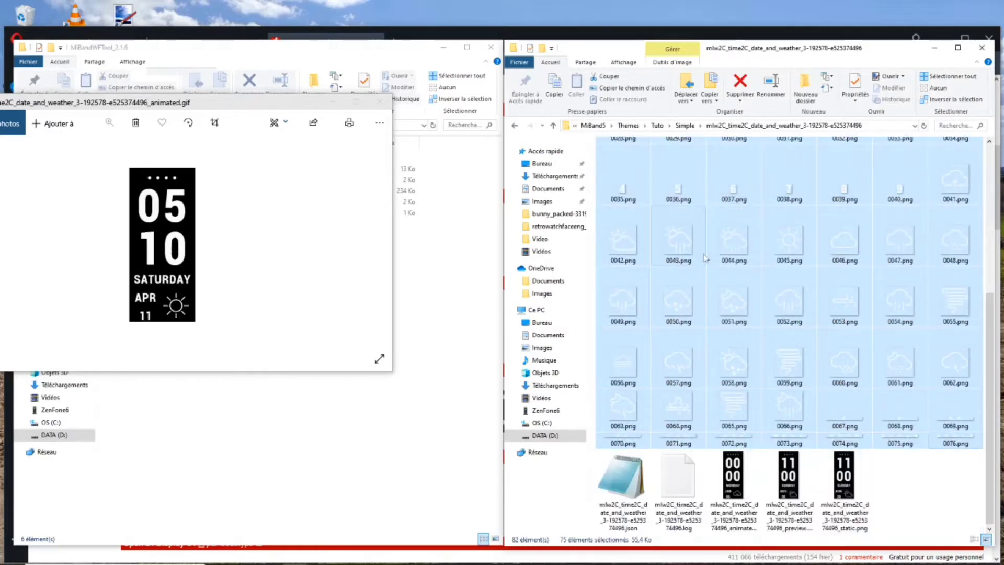
Open the extracted JSON file, highlight its background image block and place the window beside the image folder.
{"action": "left_click", "coordinate": [643, 486]}
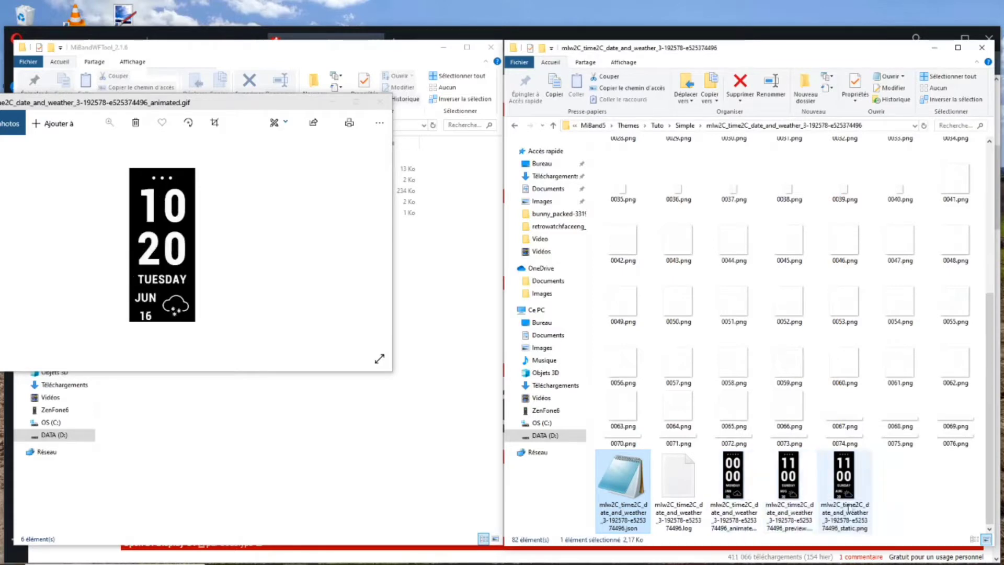
{"action": "mouse_move", "coordinate": [849, 497]}
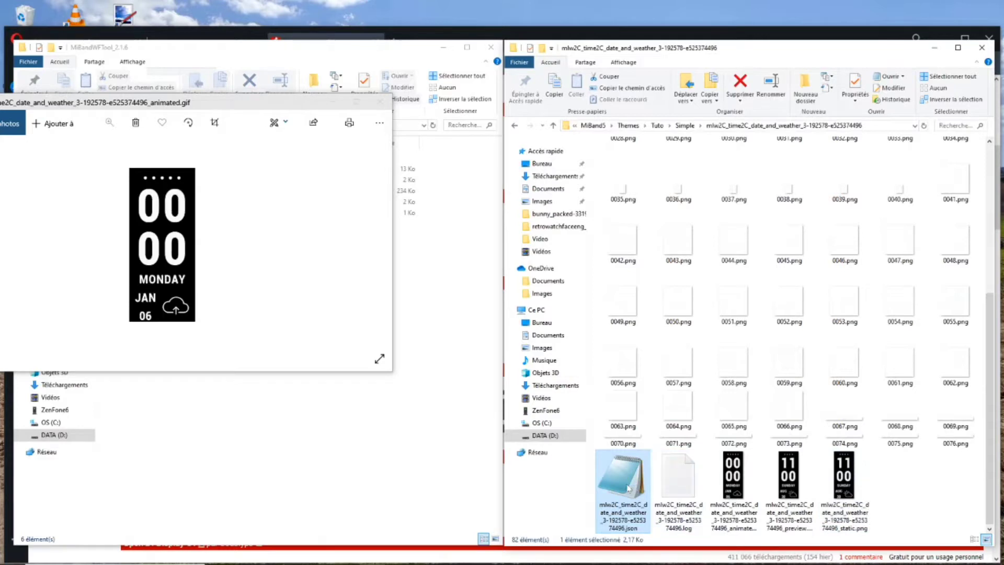
{"action": "double_click", "coordinate": [628, 488]}
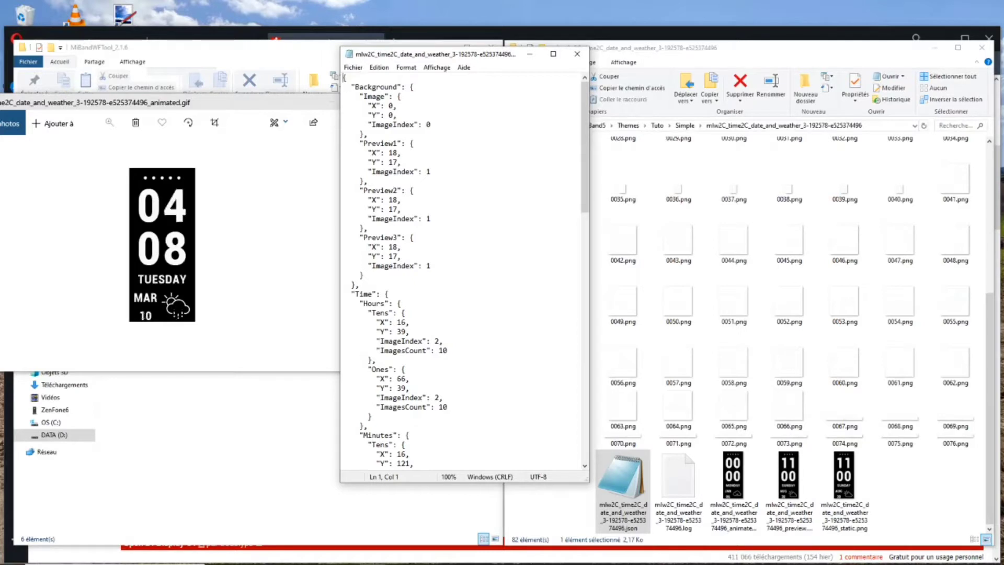
{"action": "left_click_drag", "start_coordinate": [348, 87], "coordinate": [369, 134]}
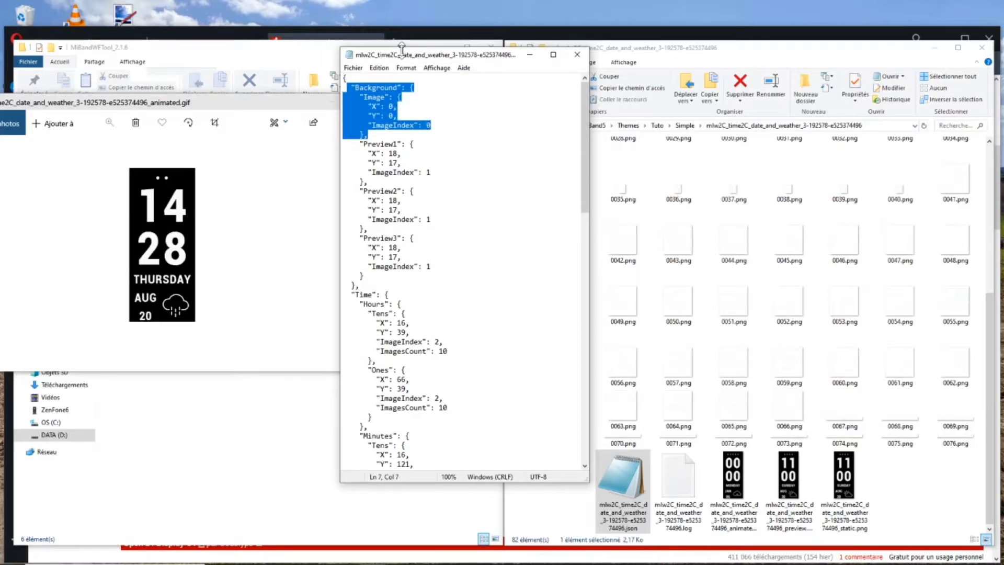
{"action": "left_click_drag", "start_coordinate": [455, 58], "coordinate": [367, 62]}
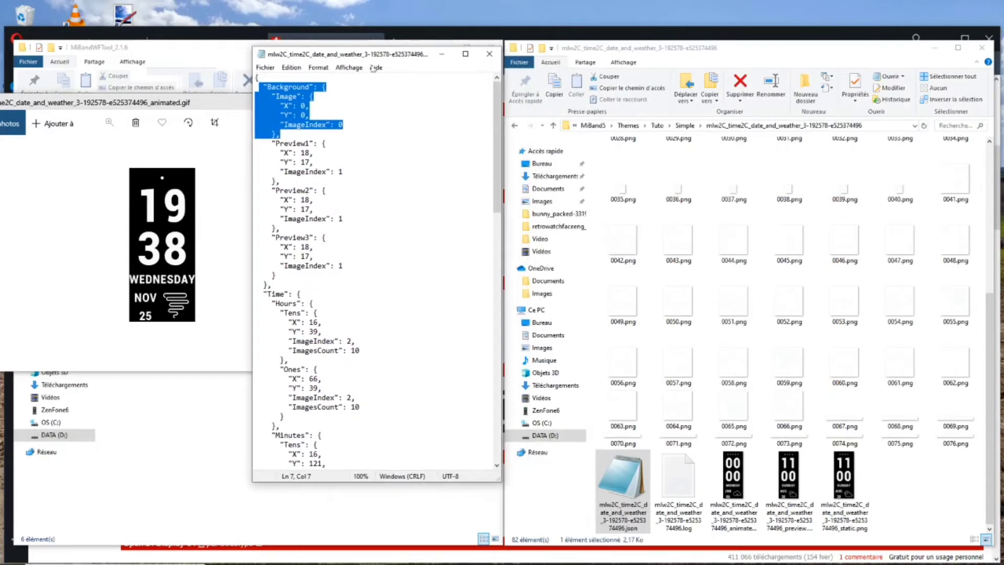
Compare the JSON's background and preview entries with images 0000.png and 0001.png in the extracted folder.
{"action": "scroll", "coordinate": [696, 247], "scroll_direction": "up", "scroll_amount": 3}
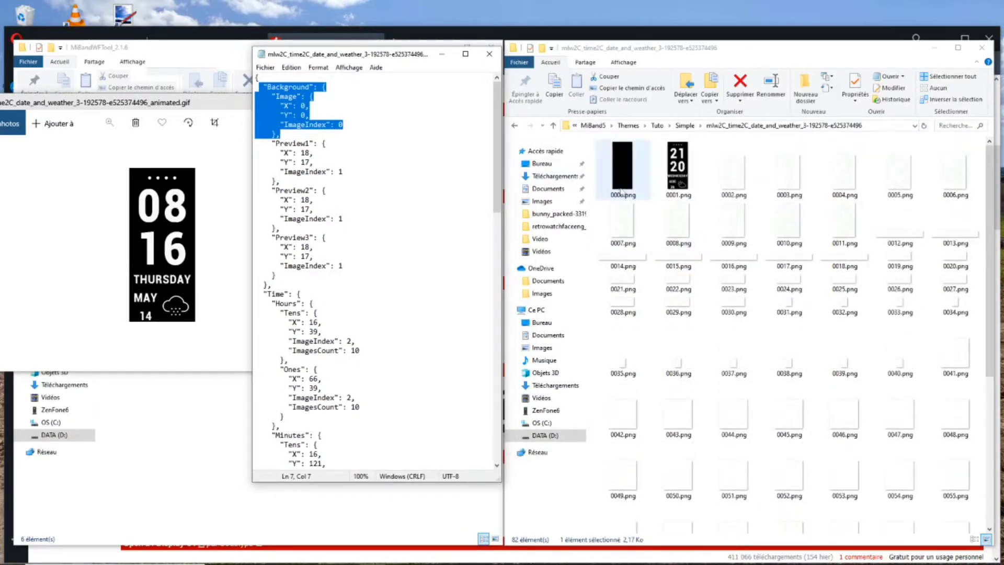
{"action": "left_click", "coordinate": [325, 143]}
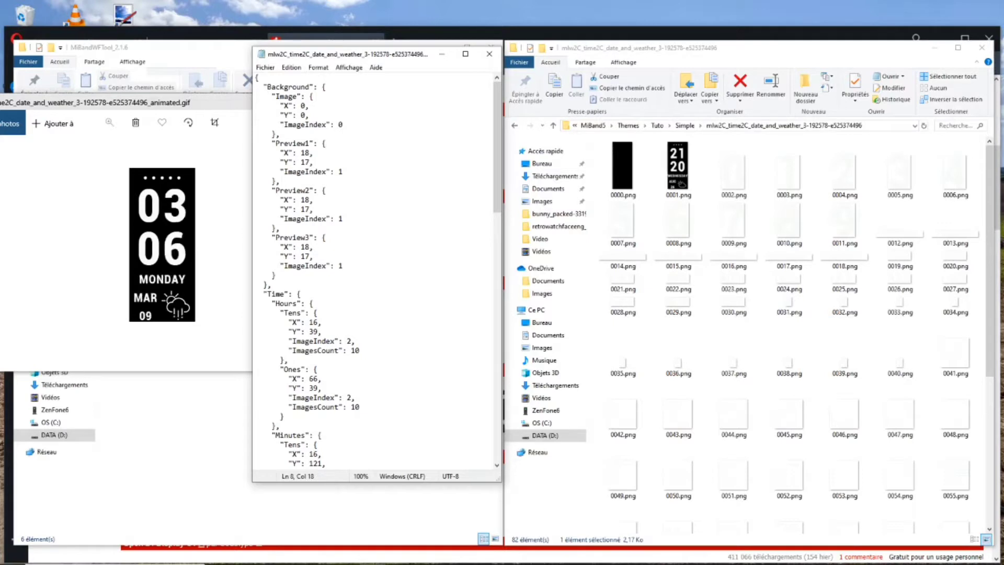
{"action": "left_click", "coordinate": [678, 180]}
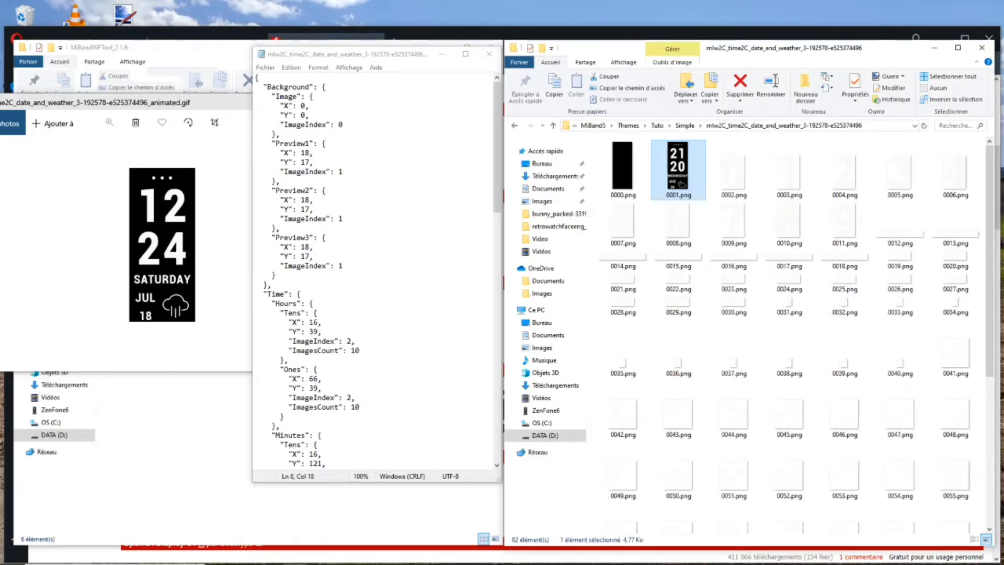
Highlight the whole Time block in the JSON, covering the hours and minutes entries.
{"action": "scroll", "coordinate": [249, 156], "scroll_direction": "down", "scroll_amount": 5}
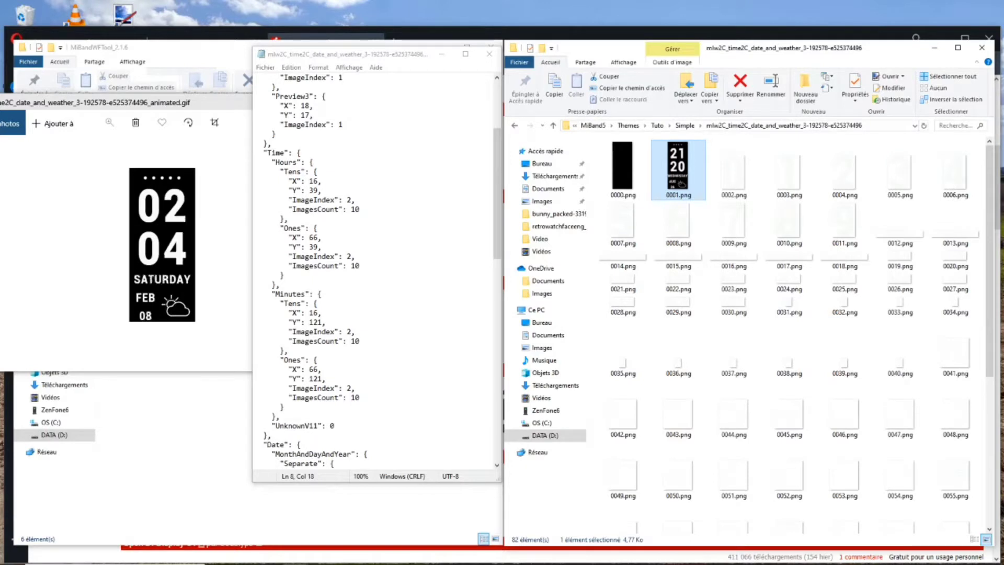
{"action": "left_click_drag", "start_coordinate": [259, 152], "coordinate": [273, 435]}
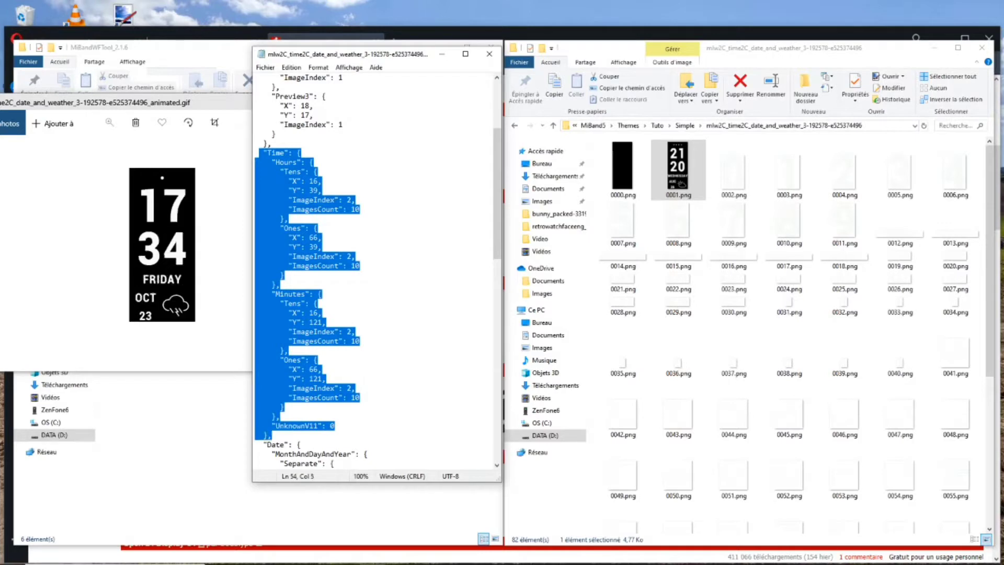
Highlight the Date heading in the JSON and select the matching month images 0019.png through 0030.png.
{"action": "scroll", "coordinate": [374, 272], "scroll_direction": "down", "scroll_amount": 11}
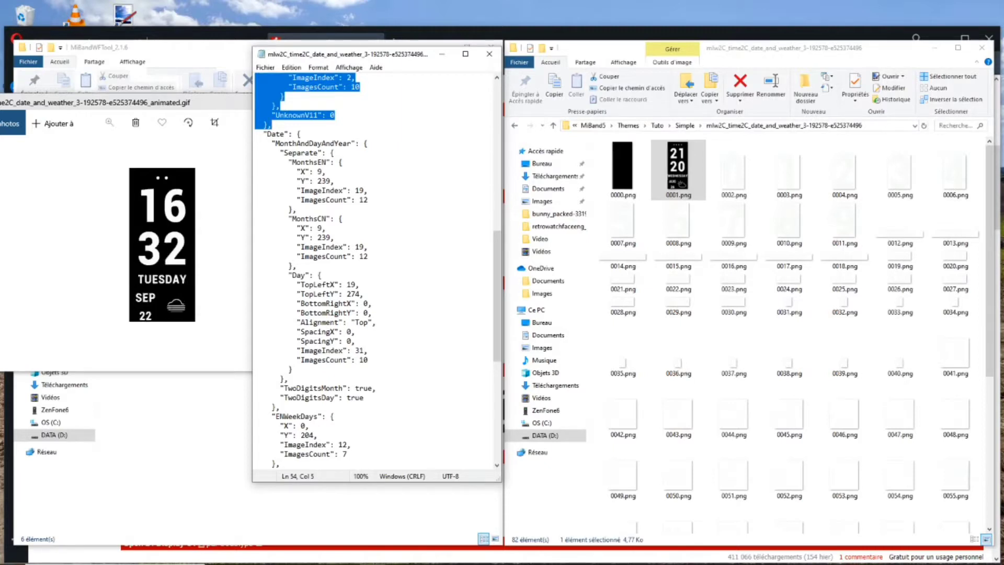
{"action": "left_click_drag", "start_coordinate": [260, 134], "coordinate": [301, 134]}
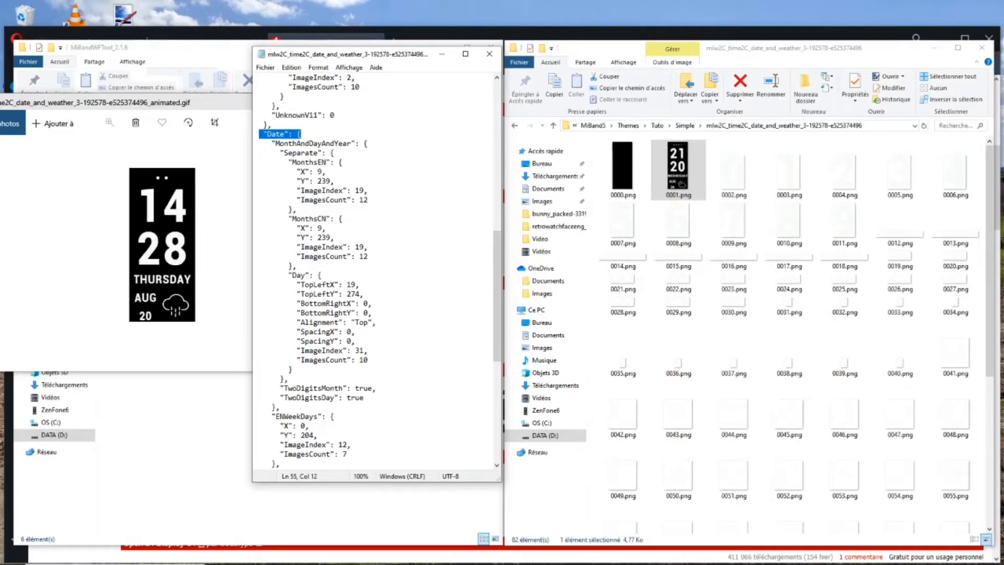
{"action": "left_click", "coordinate": [902, 278]}
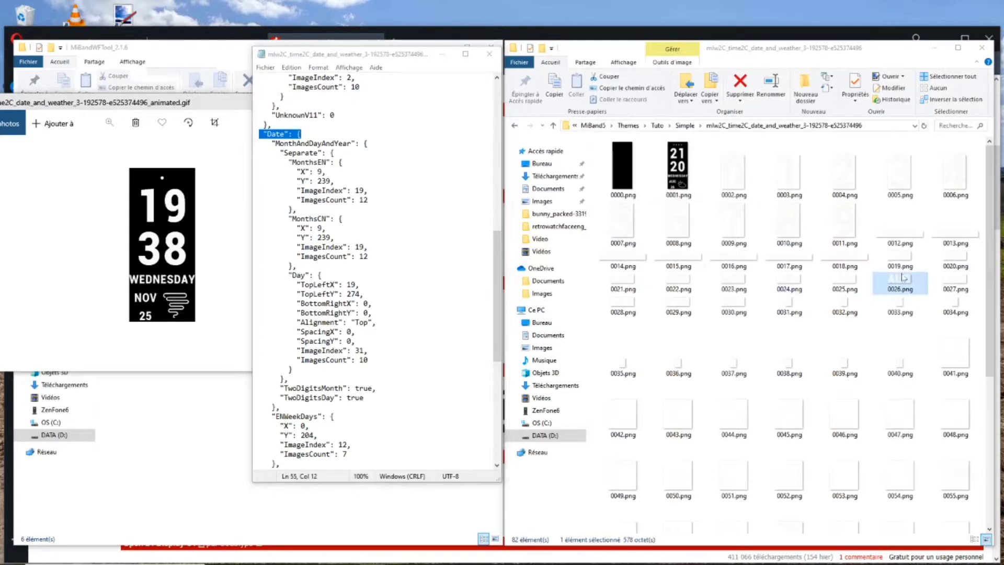
{"action": "left_click", "coordinate": [904, 264]}
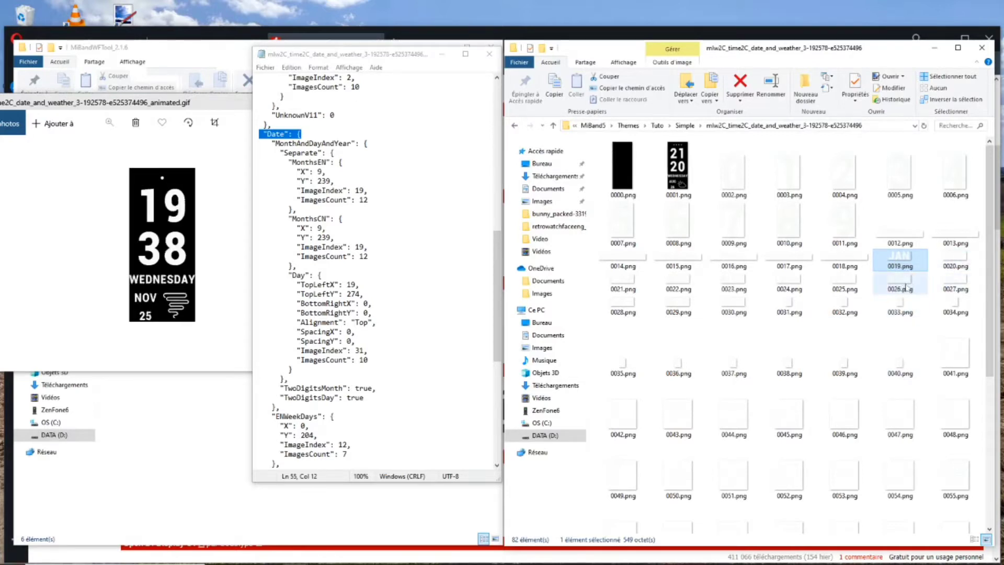
{"action": "left_click", "coordinate": [730, 308], "text": "shift"}
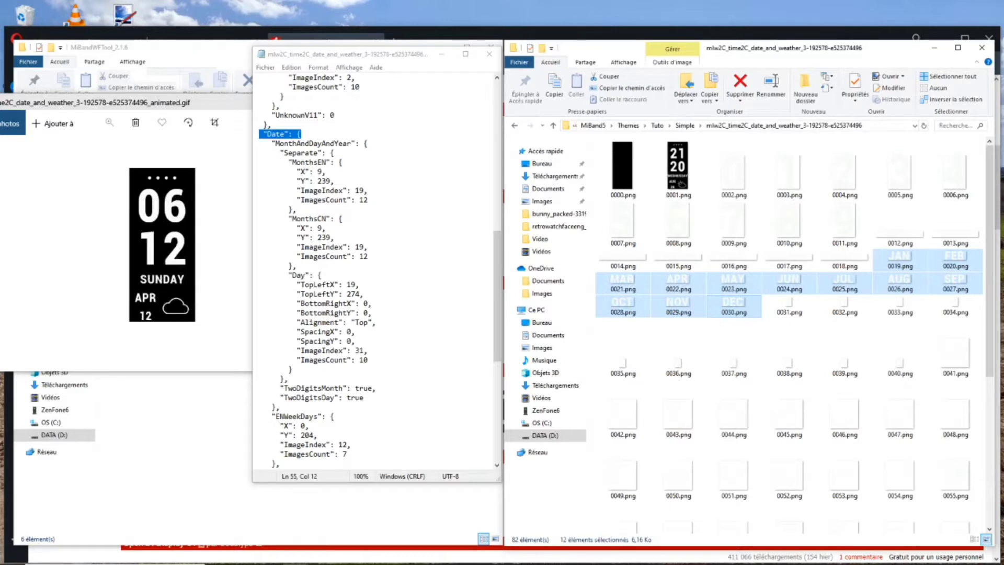
Highlight the Day block under Date and select its digit images 0031.png through 0040.png.
{"action": "left_click_drag", "start_coordinate": [289, 276], "coordinate": [369, 360]}
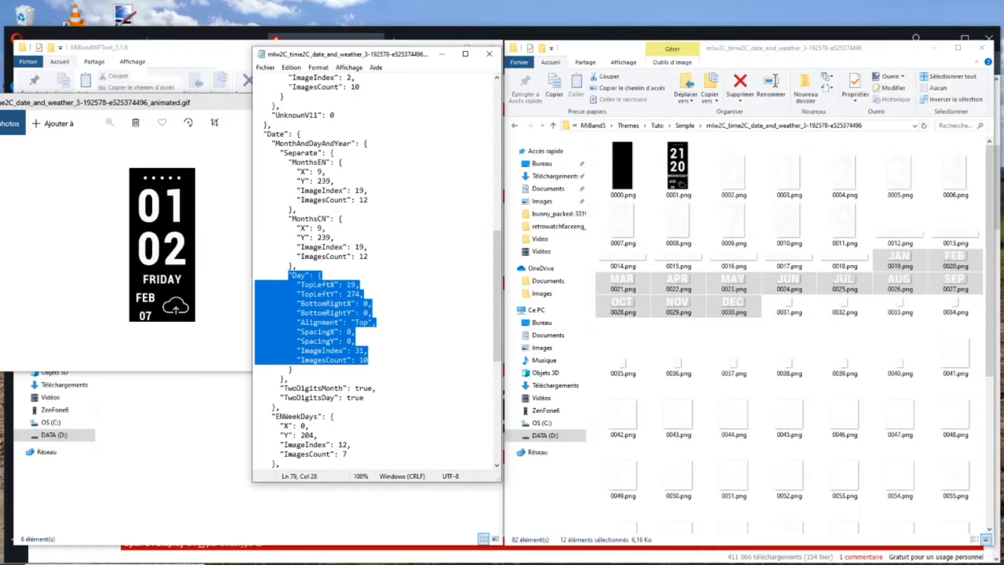
{"action": "left_click", "coordinate": [371, 304]}
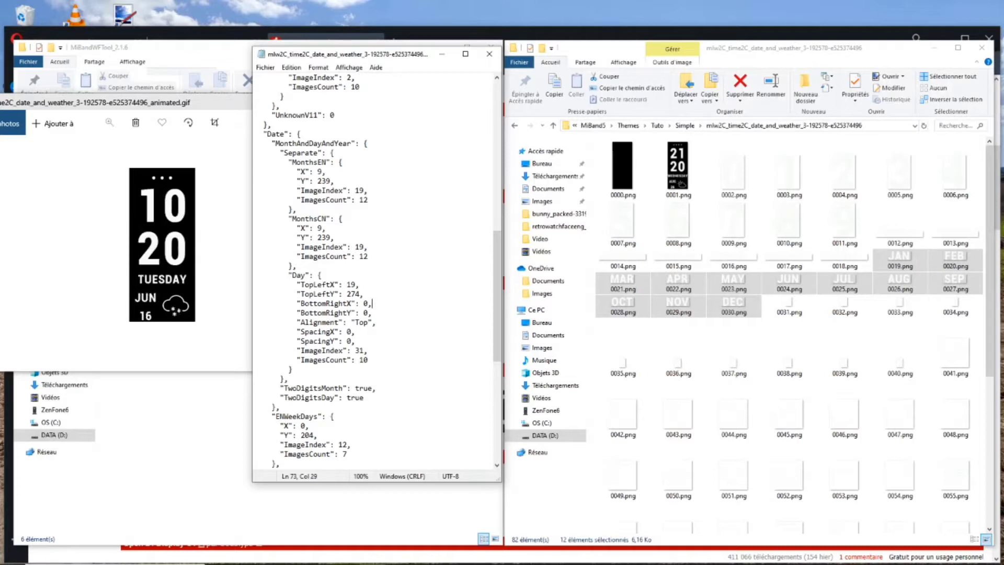
{"action": "left_click", "coordinate": [797, 314]}
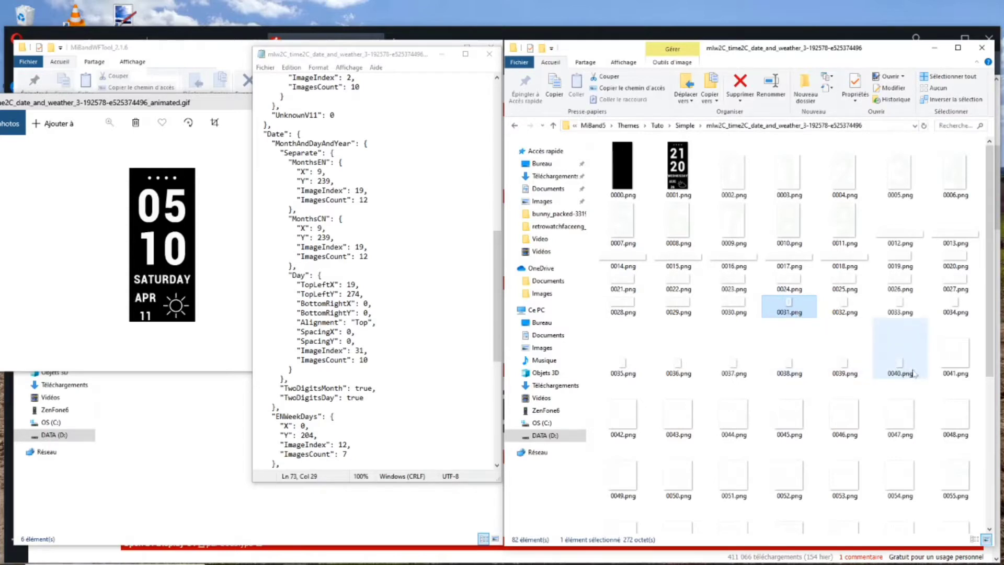
{"action": "left_click", "coordinate": [913, 373], "text": "shift"}
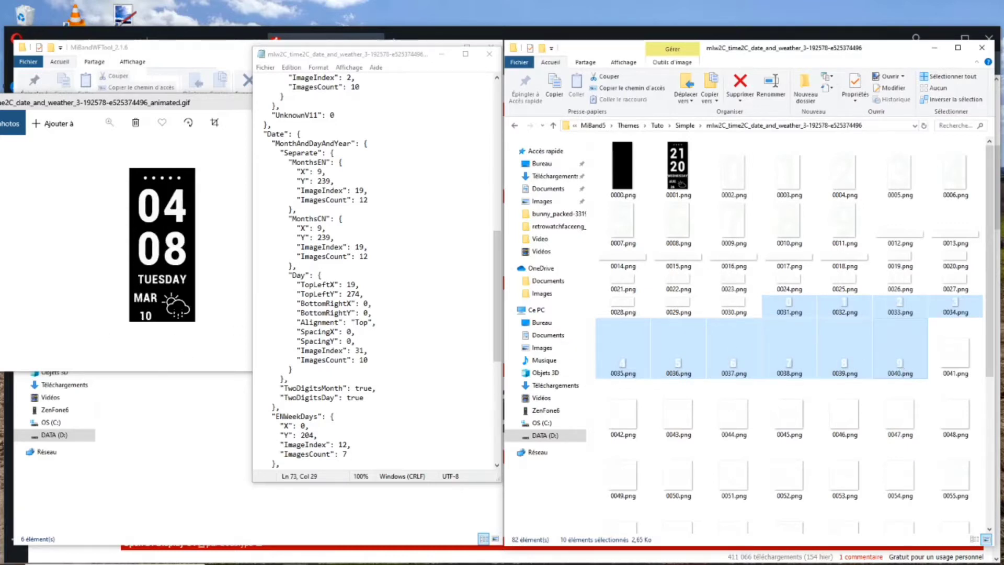
Highlight the ENWeekDays, CNWeekDays and CN2WeekDays blocks in the JSON.
{"action": "scroll", "coordinate": [377, 272], "scroll_direction": "down", "scroll_amount": 2}
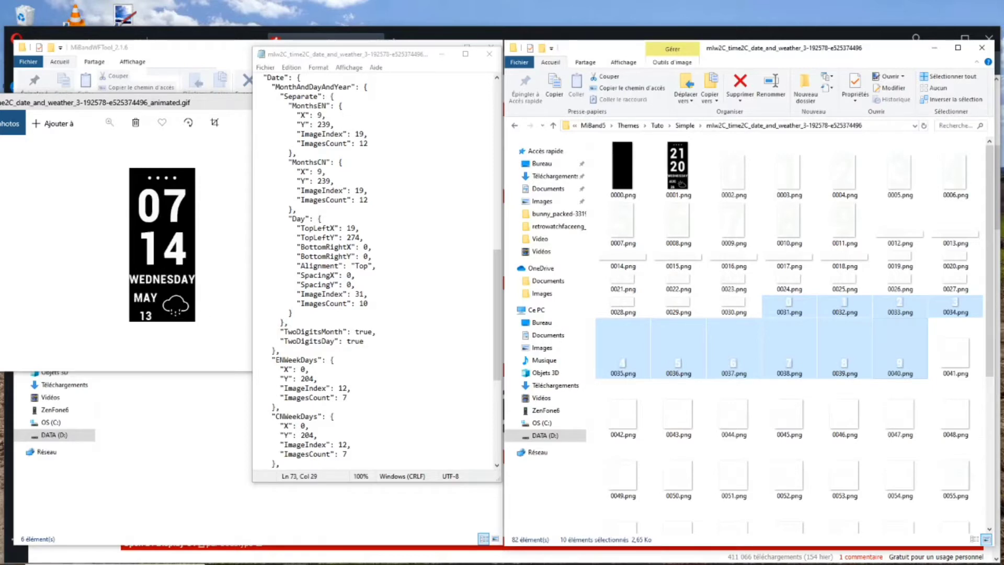
{"action": "scroll", "coordinate": [377, 272], "scroll_direction": "down", "scroll_amount": 3}
{"action": "scroll", "coordinate": [377, 272], "scroll_direction": "down", "scroll_amount": 2}
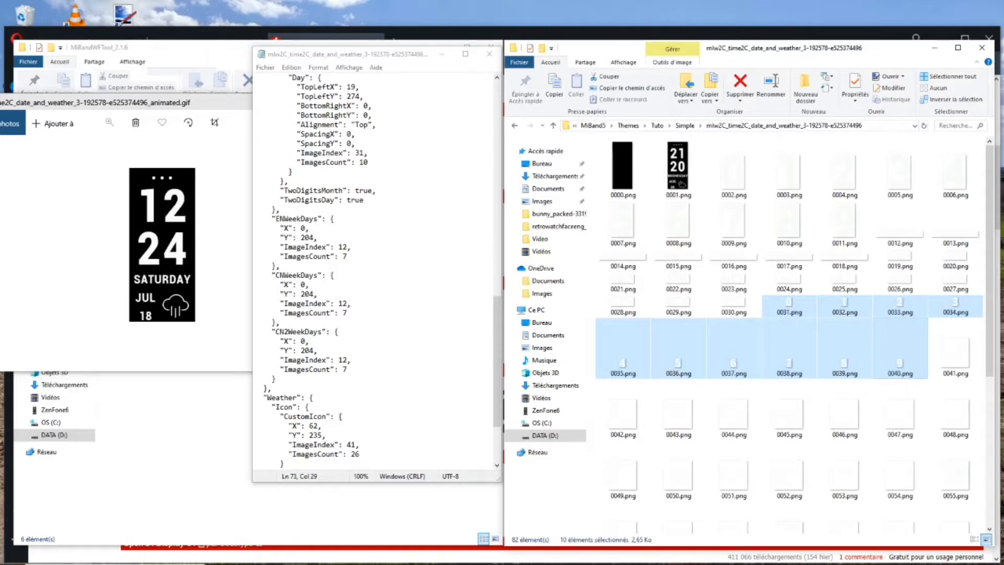
{"action": "left_click_drag", "start_coordinate": [269, 219], "coordinate": [293, 379]}
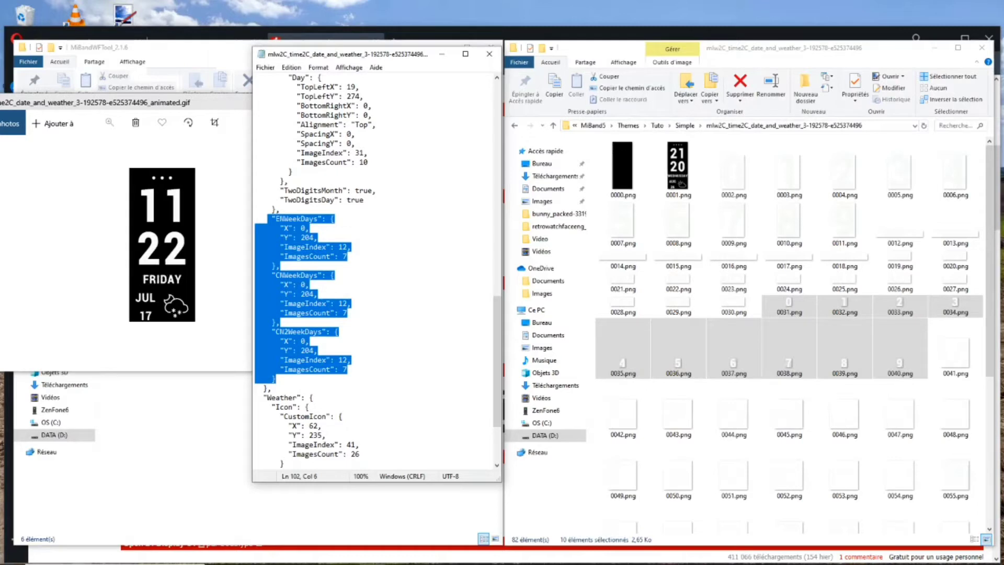
Highlight the whole Weather block in the JSON, covering the CustomIcon position, ImageIndex and ImagesCount entries.
{"action": "left_click", "coordinate": [273, 388]}
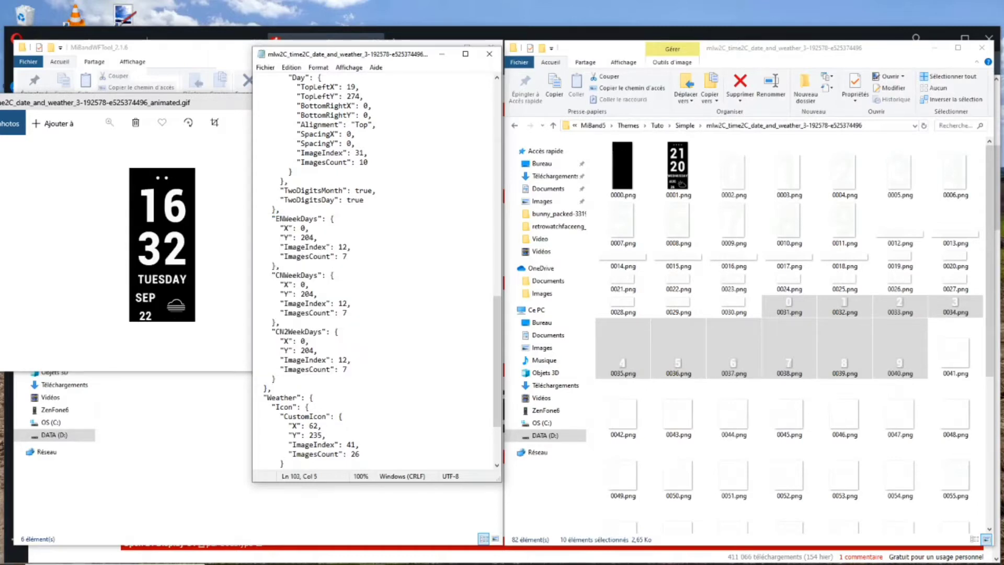
{"action": "scroll", "coordinate": [374, 272], "scroll_direction": "down", "scroll_amount": 4}
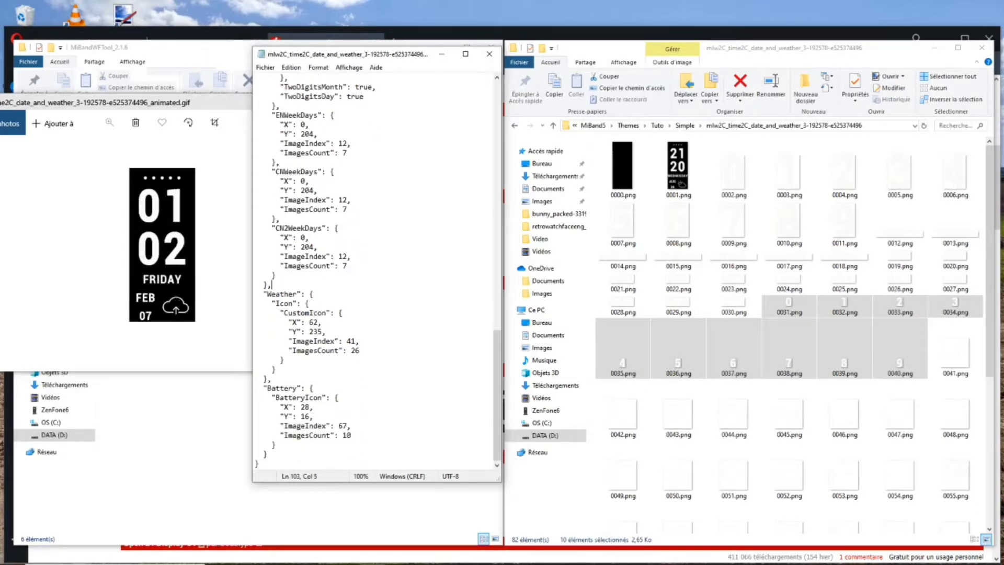
{"action": "key", "text": "shift+Down"}
{"action": "key", "text": "shift+Down"}
{"action": "key", "text": "shift+Down"}
{"action": "key", "text": "shift+Down"}
{"action": "key", "text": "shift+Down"}
{"action": "key", "text": "shift+Down"}
{"action": "key", "text": "shift+Down"}
{"action": "key", "text": "shift+Down"}
{"action": "key", "text": "shift+Down"}
{"action": "key", "text": "shift+Down"}
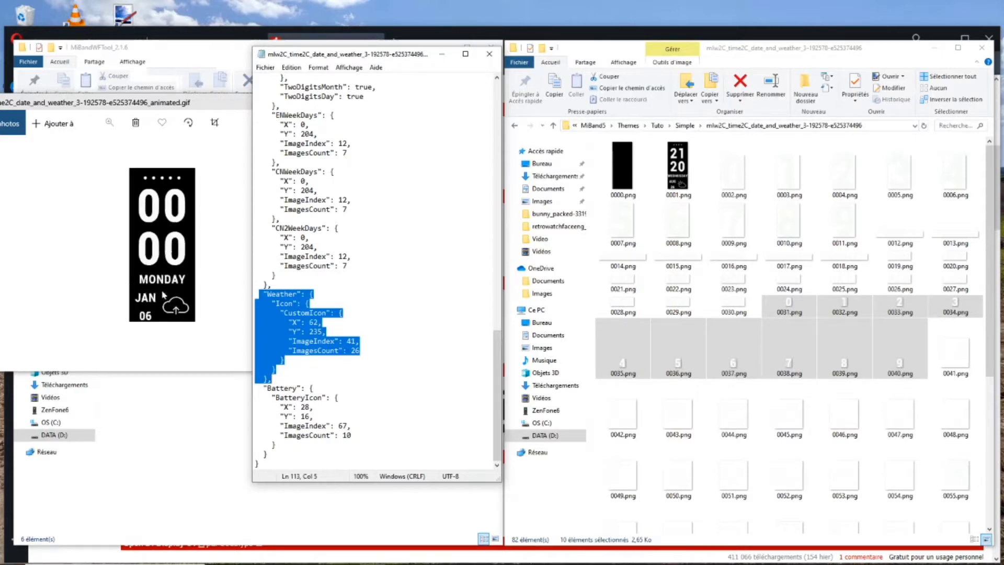
Select the weather icon images 0041.png through 0066.png in the extracted watch face folder.
{"action": "left_click", "coordinate": [964, 362]}
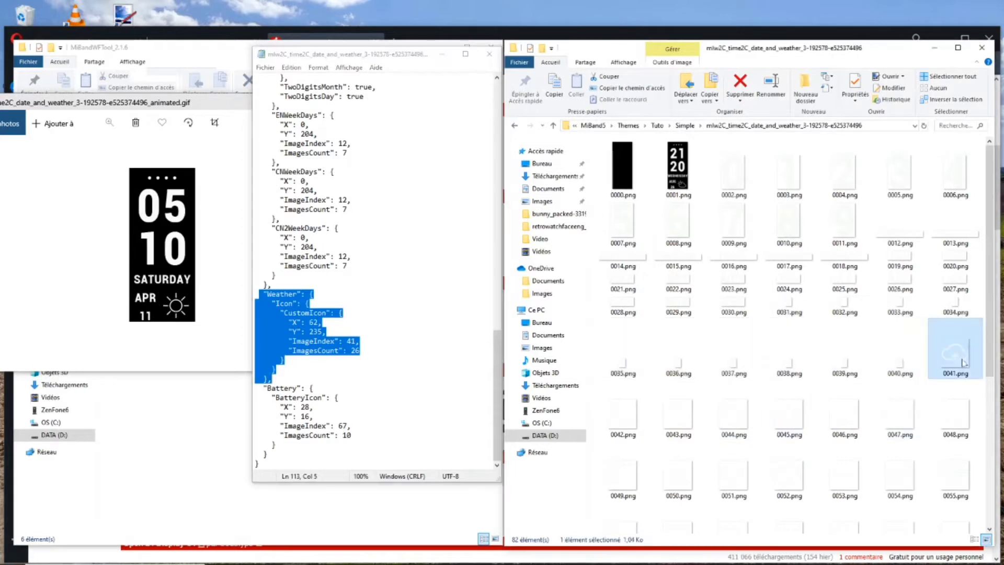
{"action": "scroll", "coordinate": [964, 362], "scroll_direction": "down", "scroll_amount": 3}
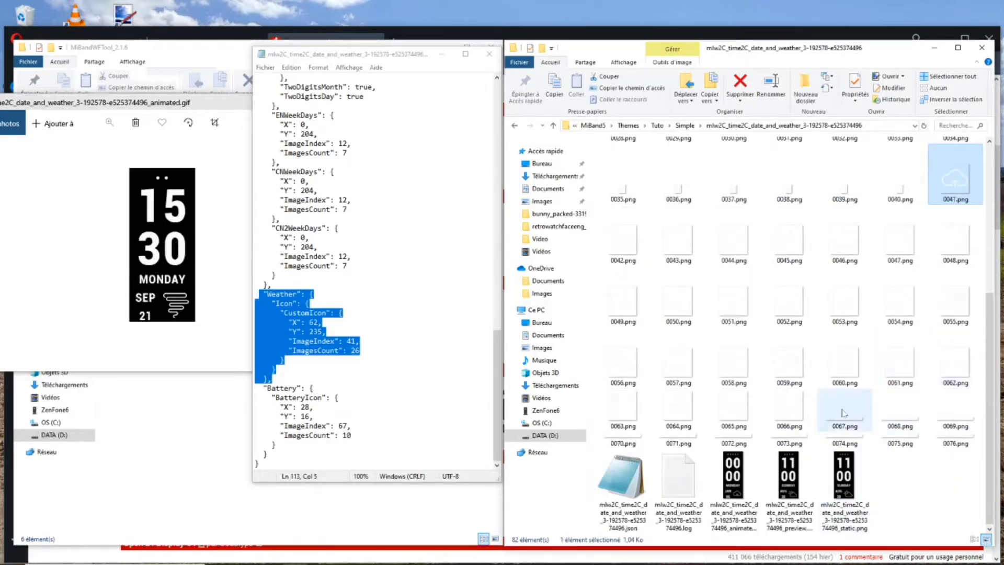
{"action": "left_click", "coordinate": [792, 420], "text": "shift"}
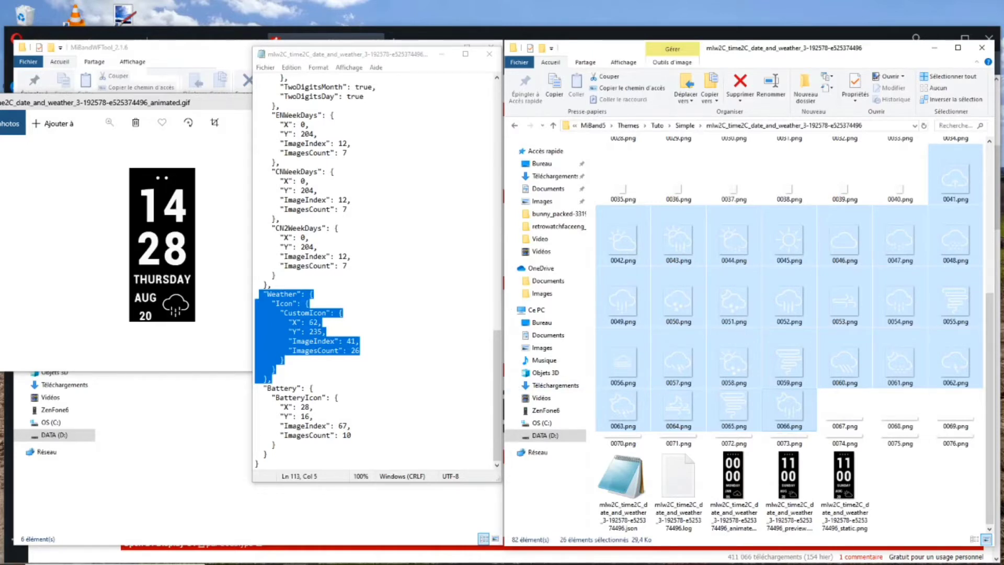
Highlight the Battery block in the JSON and select its matching images 0067.png through 0076.png.
{"action": "left_click", "coordinate": [273, 379]}
{"action": "left_click_drag", "start_coordinate": [263, 388], "coordinate": [266, 454]}
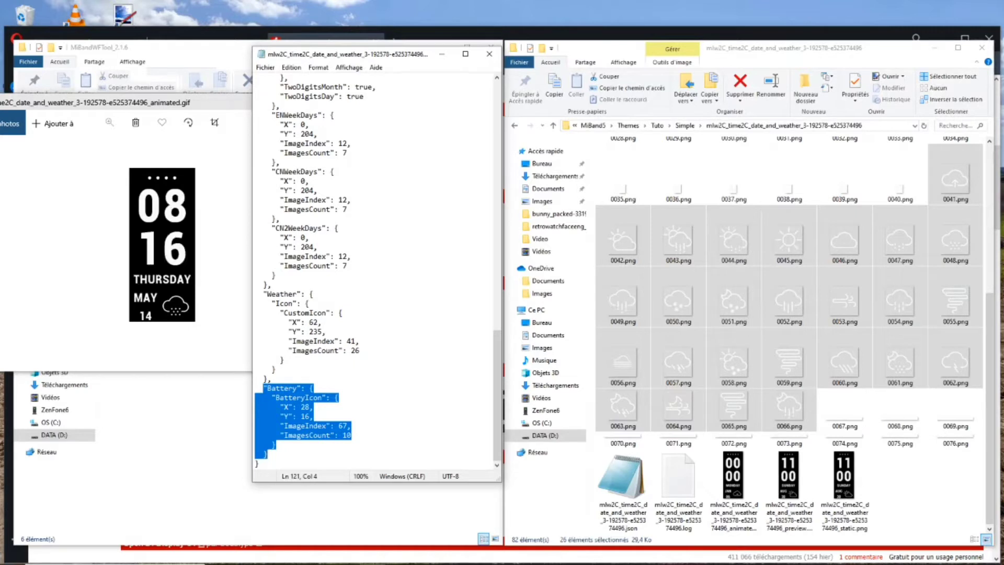
{"action": "left_click", "coordinate": [268, 455]}
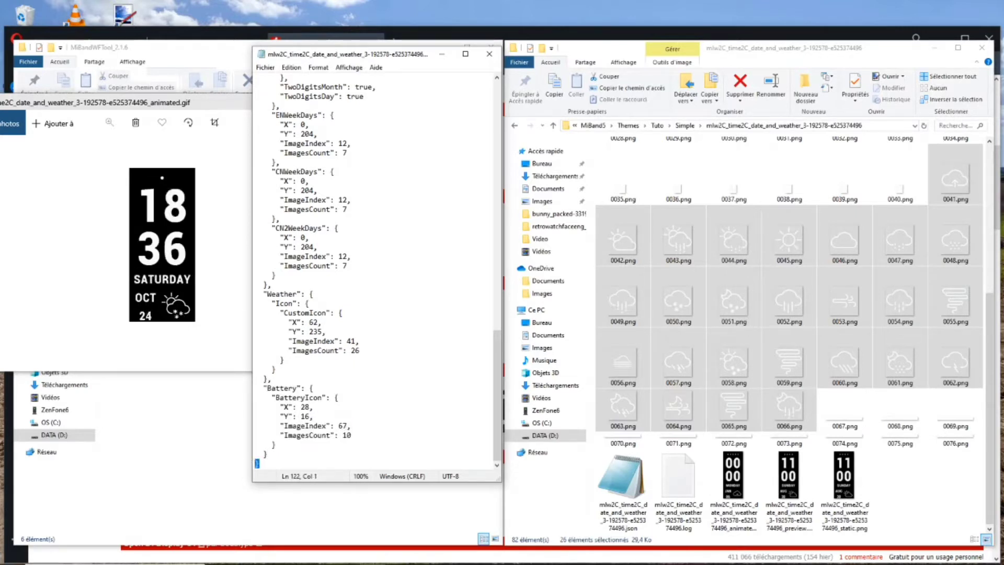
{"action": "left_click_drag", "start_coordinate": [264, 388], "coordinate": [268, 455]}
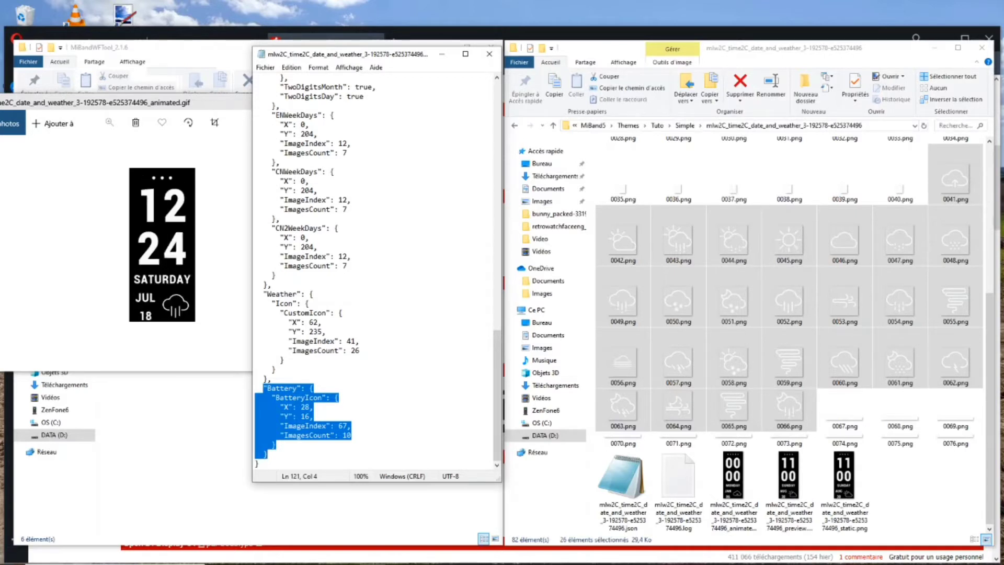
{"action": "left_click", "coordinate": [848, 412]}
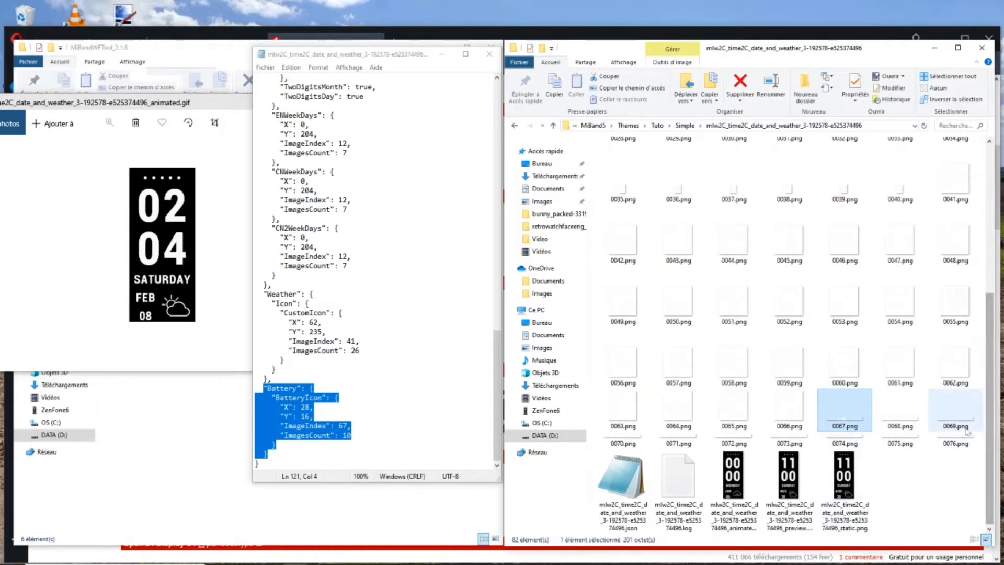
{"action": "left_click", "coordinate": [960, 445], "text": "shift"}
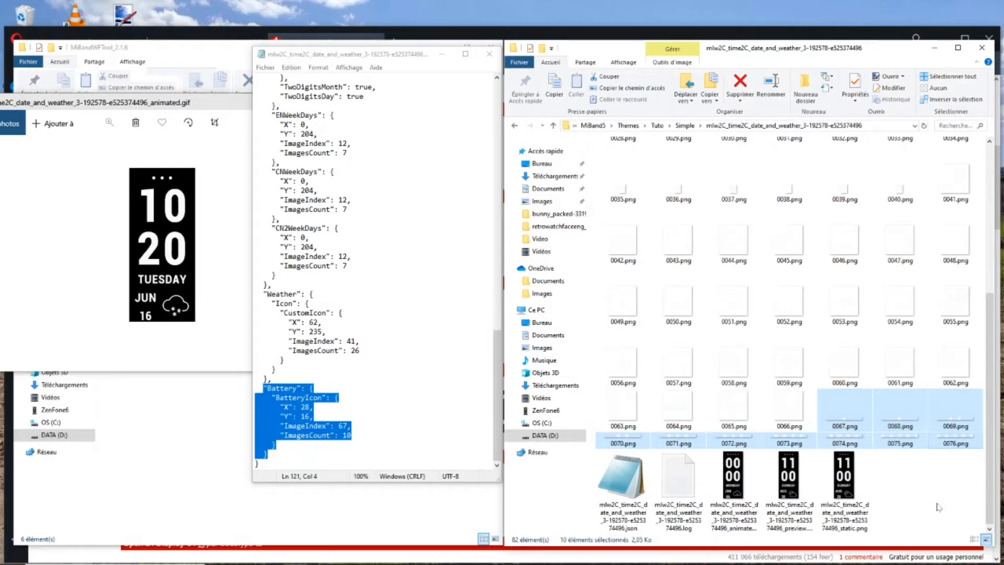
{"action": "left_click", "coordinate": [900, 480]}
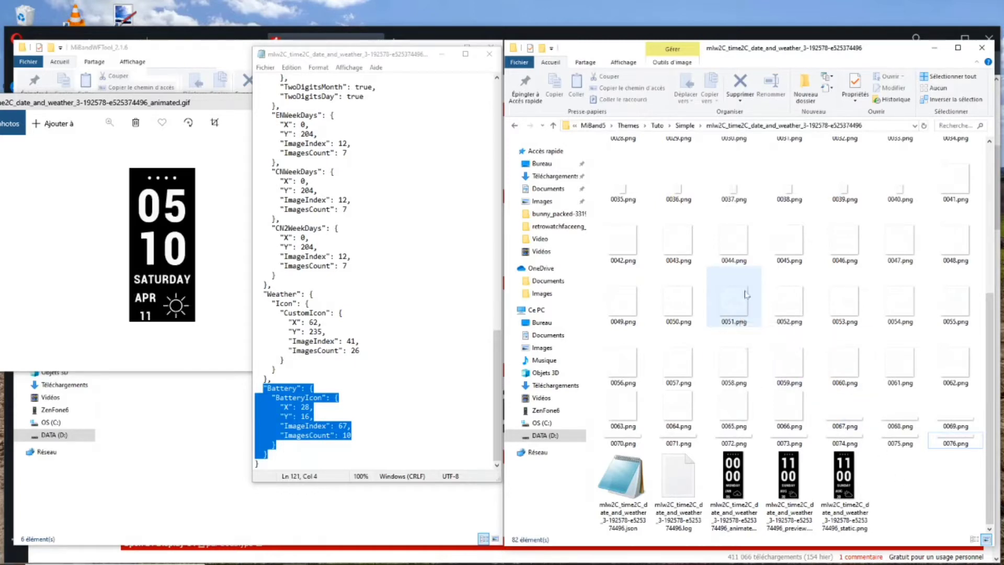
Review the JSON back up to its beginning, and close both the file and the animated GIF preview.
{"action": "left_click", "coordinate": [397, 294]}
{"action": "scroll", "coordinate": [398, 294], "scroll_direction": "up", "scroll_amount": 20}
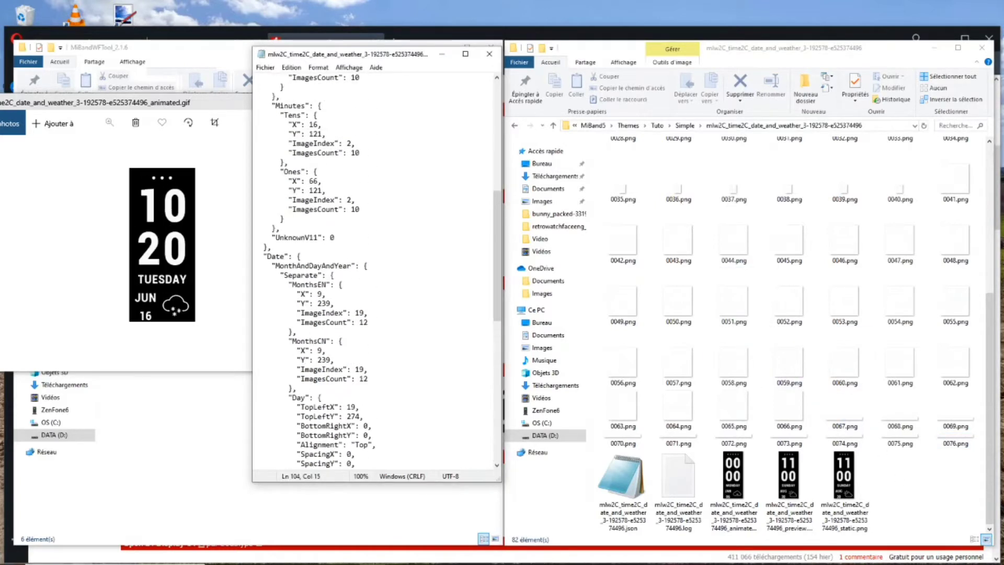
{"action": "scroll", "coordinate": [397, 294], "scroll_direction": "up", "scroll_amount": 5}
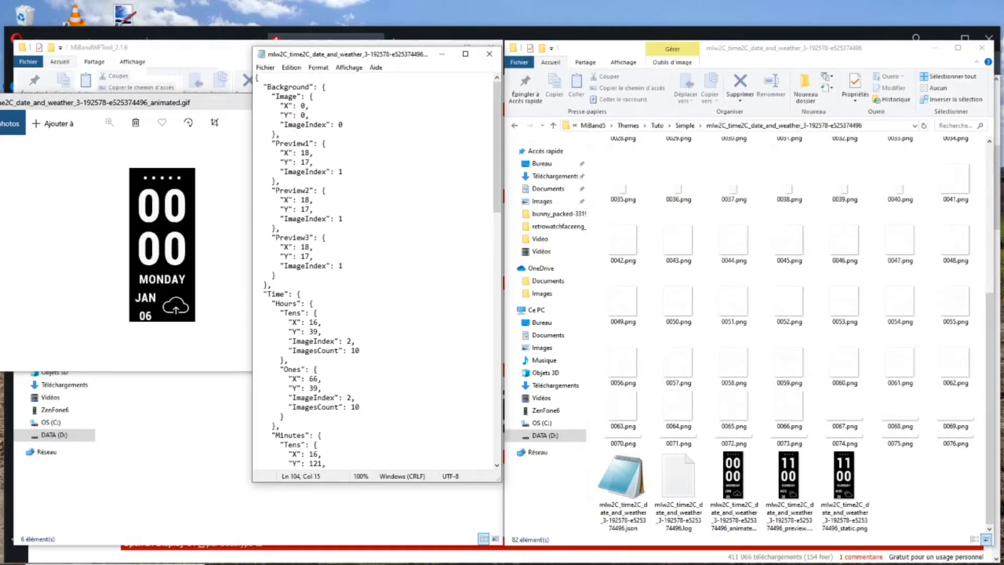
{"action": "left_click", "coordinate": [488, 59]}
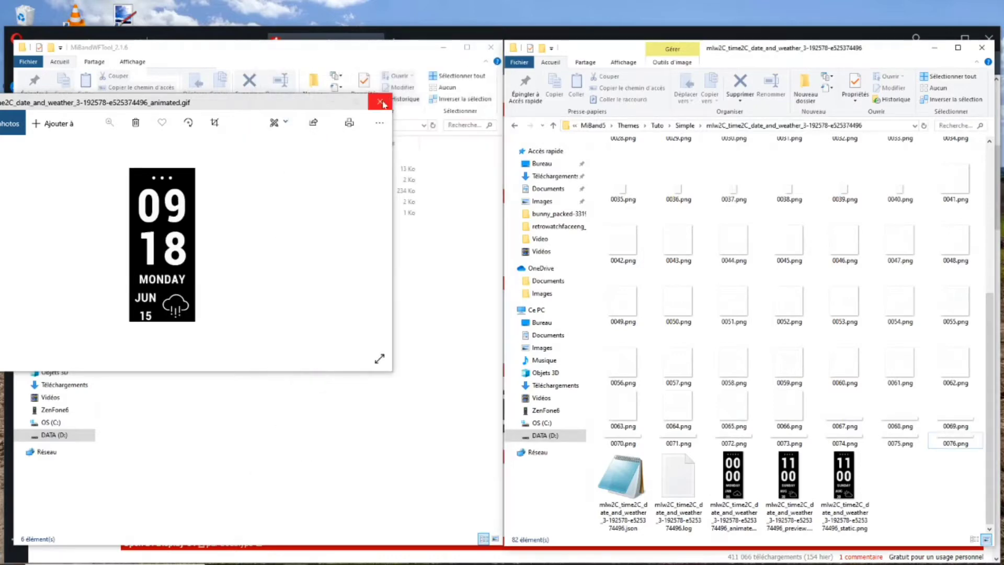
{"action": "left_click", "coordinate": [380, 104]}
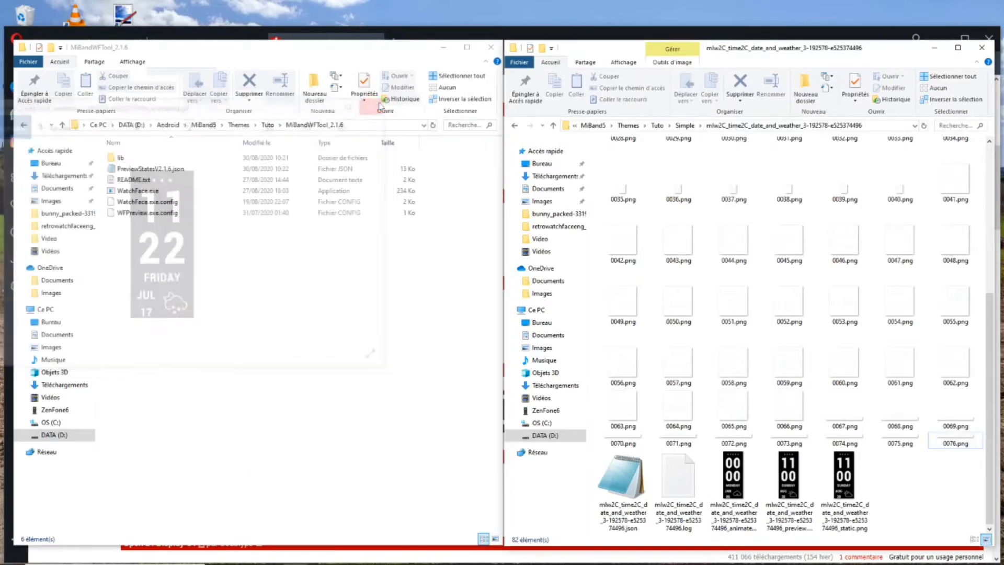
Launch paint.net and open the digit images 0002.png through 0011.png from the extracted watch face folder as separate images.
{"action": "left_click", "coordinate": [123, 30]}
{"action": "double_click", "coordinate": [126, 20]}
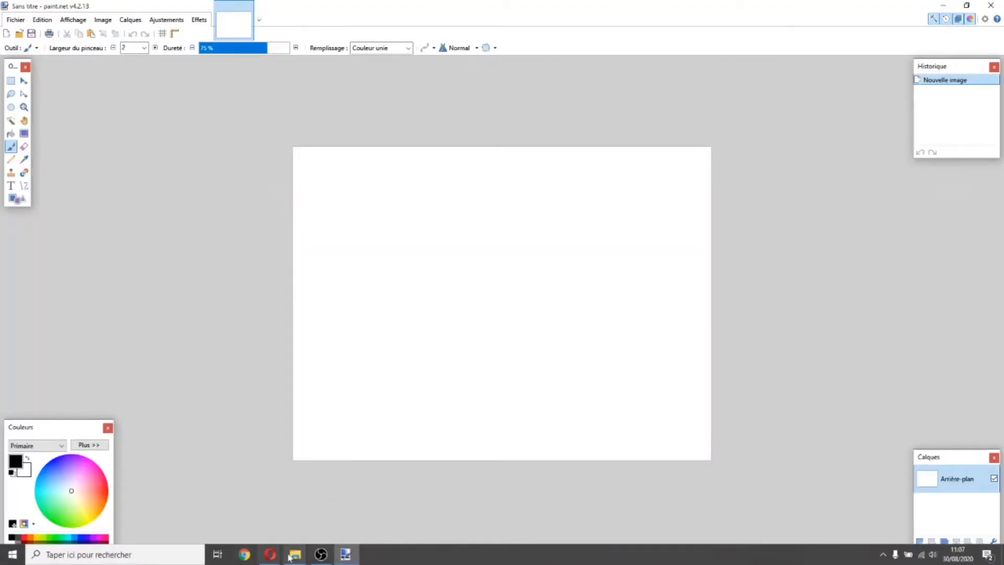
{"action": "mouse_move", "coordinate": [294, 557]}
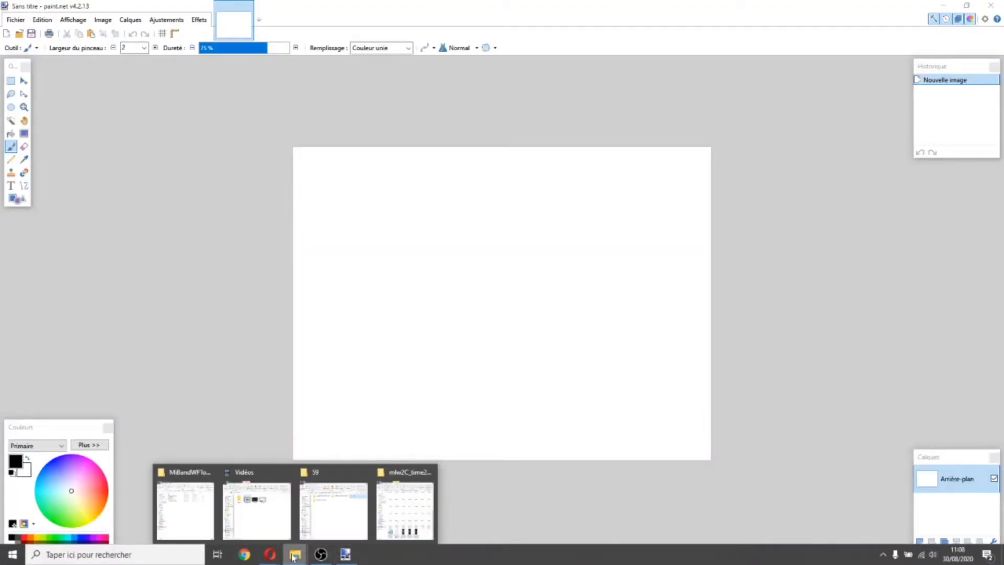
{"action": "left_click", "coordinate": [406, 505]}
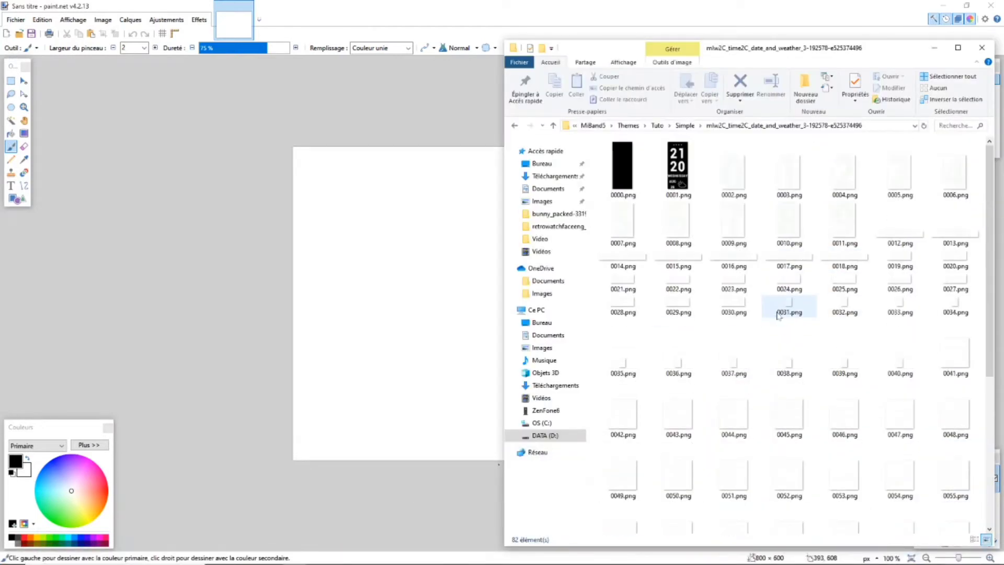
{"action": "left_click", "coordinate": [731, 183]}
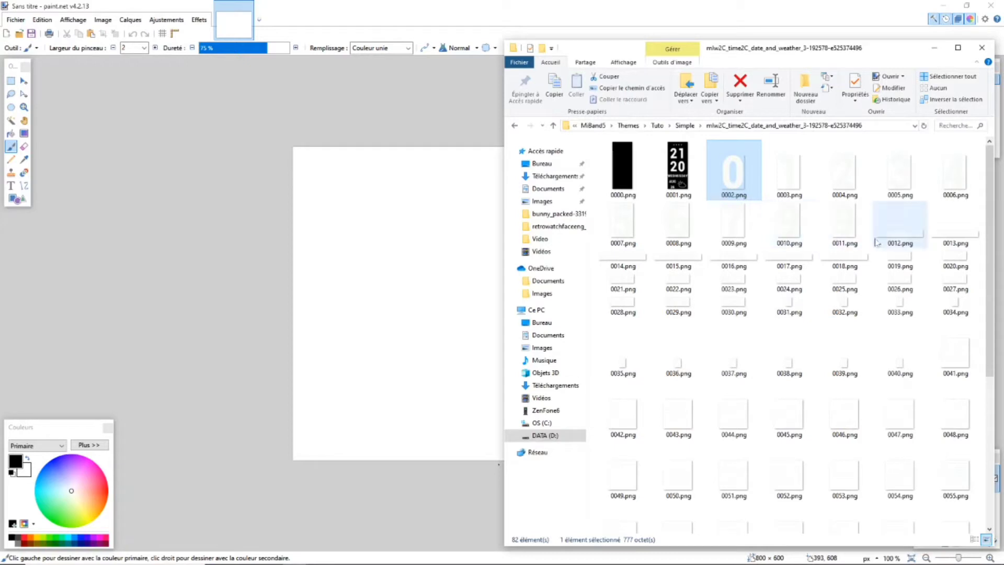
{"action": "left_click", "coordinate": [849, 236], "text": "shift"}
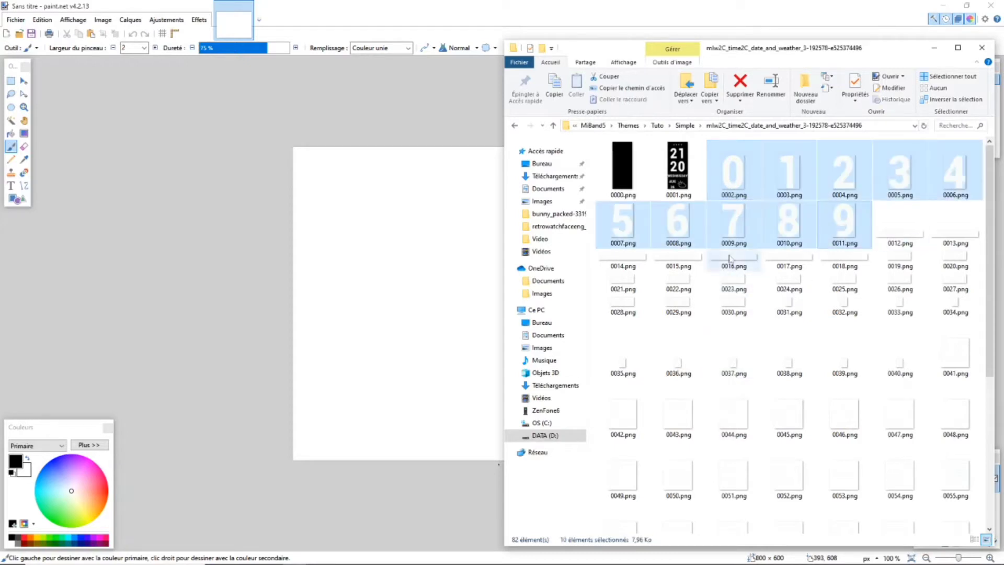
{"action": "left_click_drag", "start_coordinate": [731, 170], "coordinate": [230, 254]}
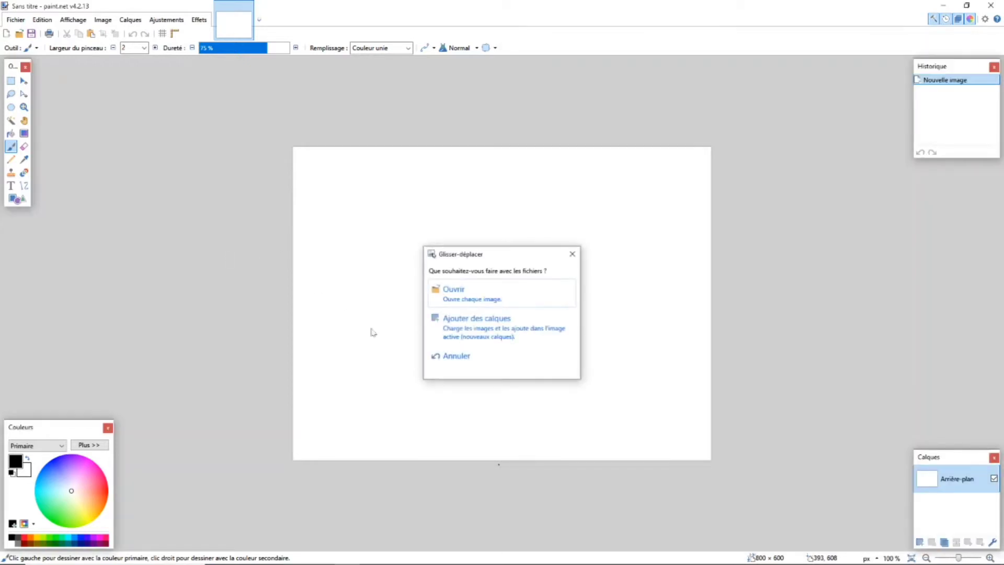
{"action": "left_click", "coordinate": [462, 289]}
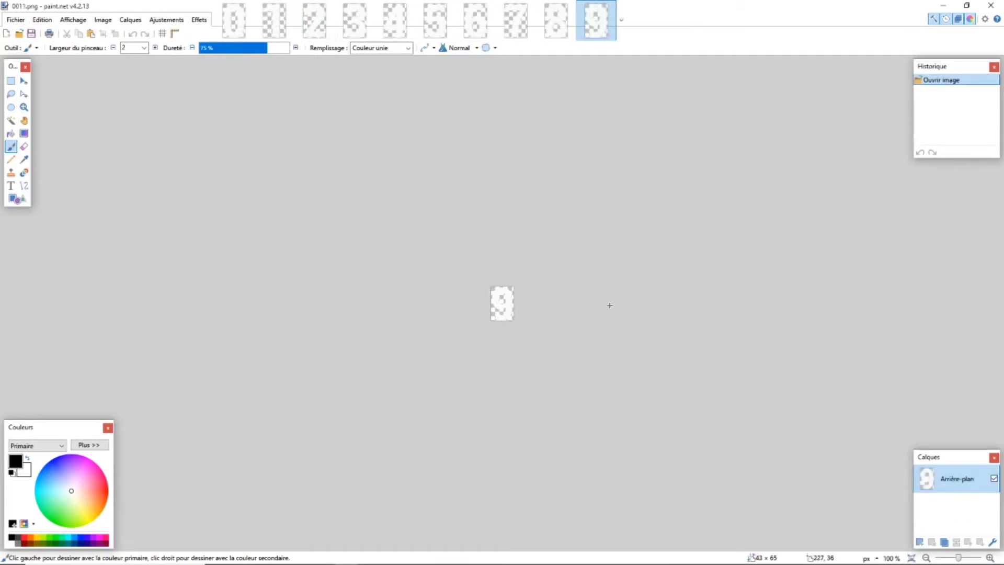
Set the primary colour to orange and fill the white digit 0 in 0002.png using the Paint Bucket.
{"action": "left_click_drag", "start_coordinate": [238, 22], "coordinate": [478, 278]}
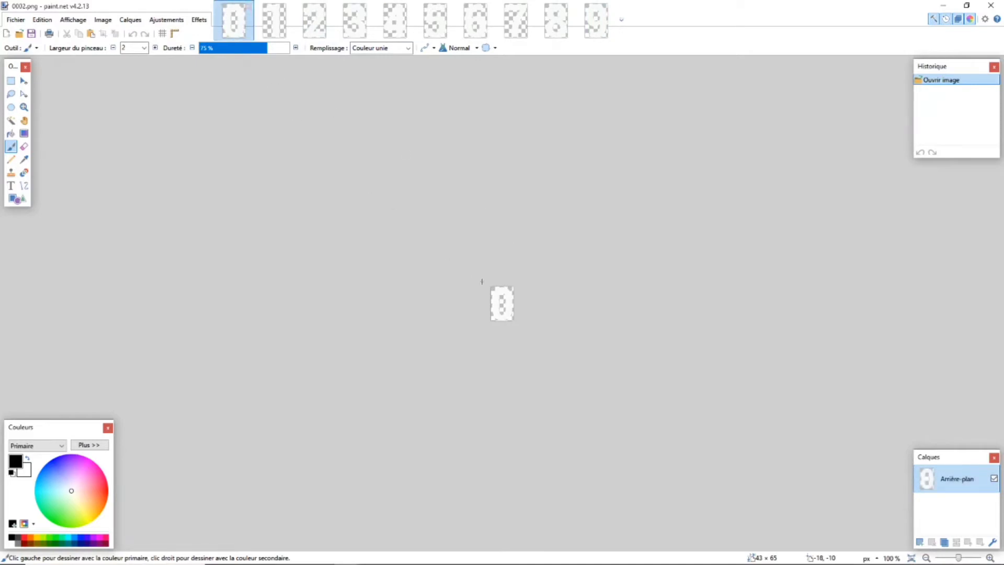
{"action": "scroll", "coordinate": [495, 294], "scroll_direction": "up", "scroll_amount": 8}
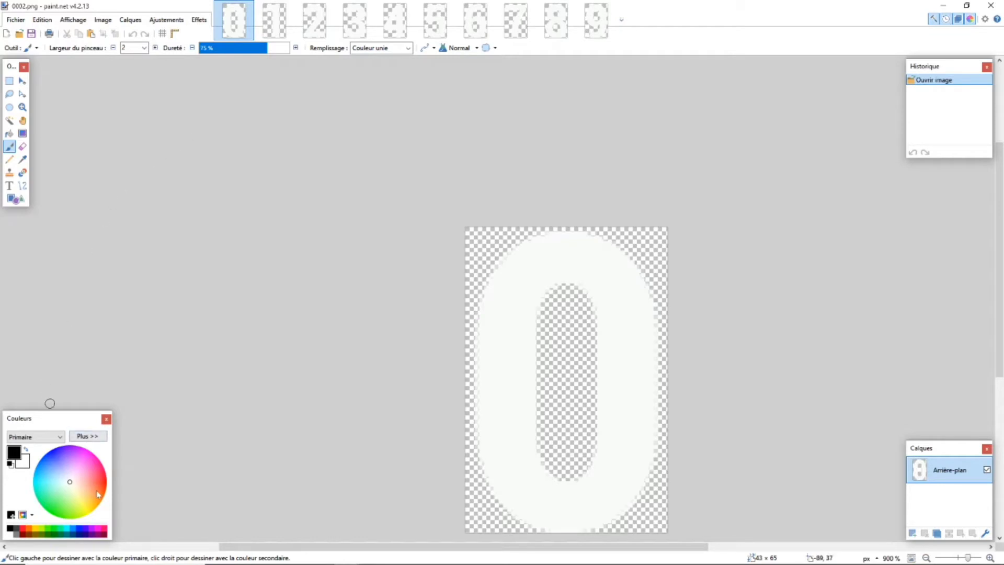
{"action": "left_click_drag", "start_coordinate": [97, 485], "coordinate": [102, 488]}
{"action": "left_click_drag", "start_coordinate": [101, 484], "coordinate": [102, 495]}
{"action": "left_click", "coordinate": [10, 133]}
{"action": "left_click", "coordinate": [515, 328]}
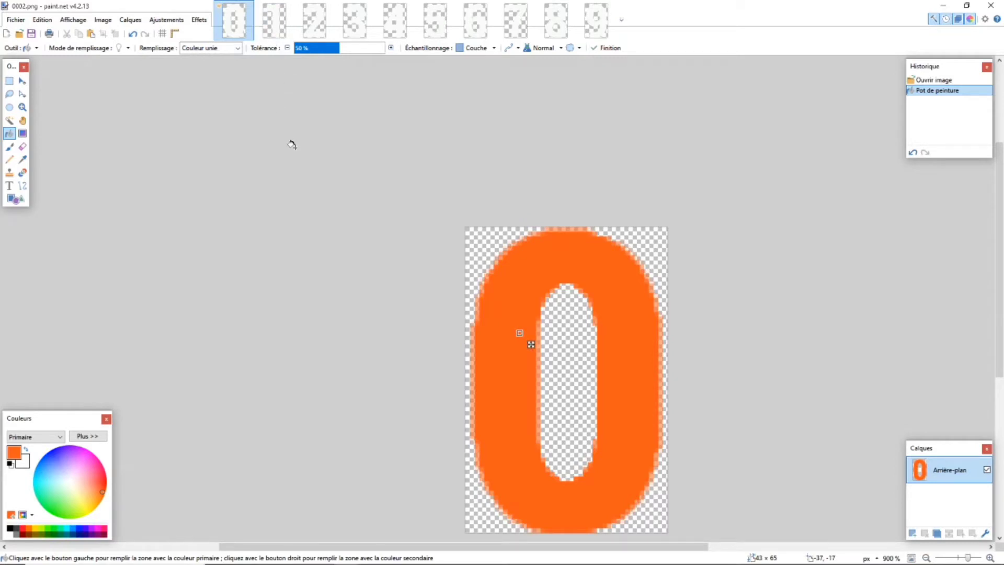
Fill the digits 1 through 9 in the remaining open images with the same orange.
{"action": "key", "text": "ctrl+Tab"}
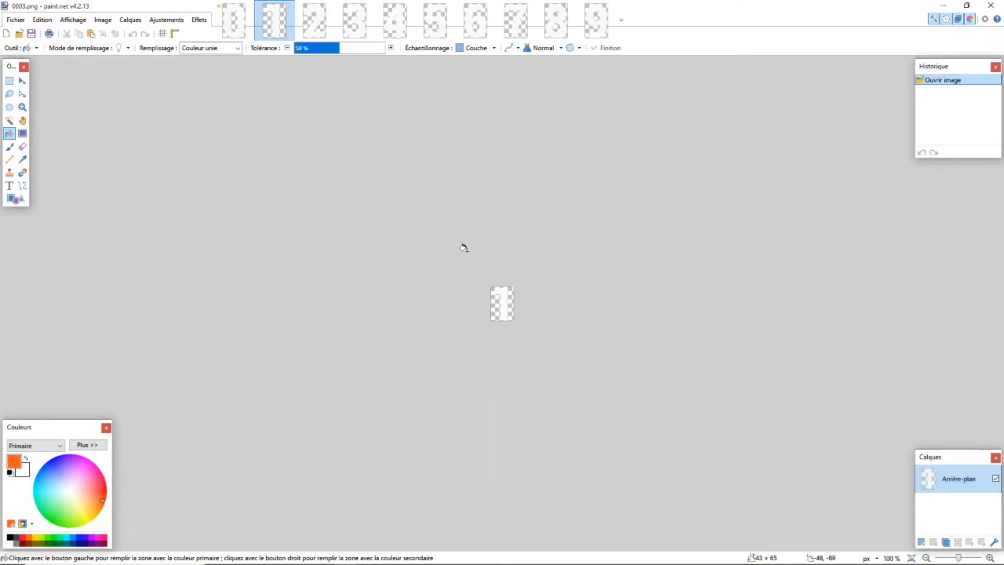
{"action": "scroll", "coordinate": [497, 291], "scroll_direction": "up", "scroll_amount": 4}
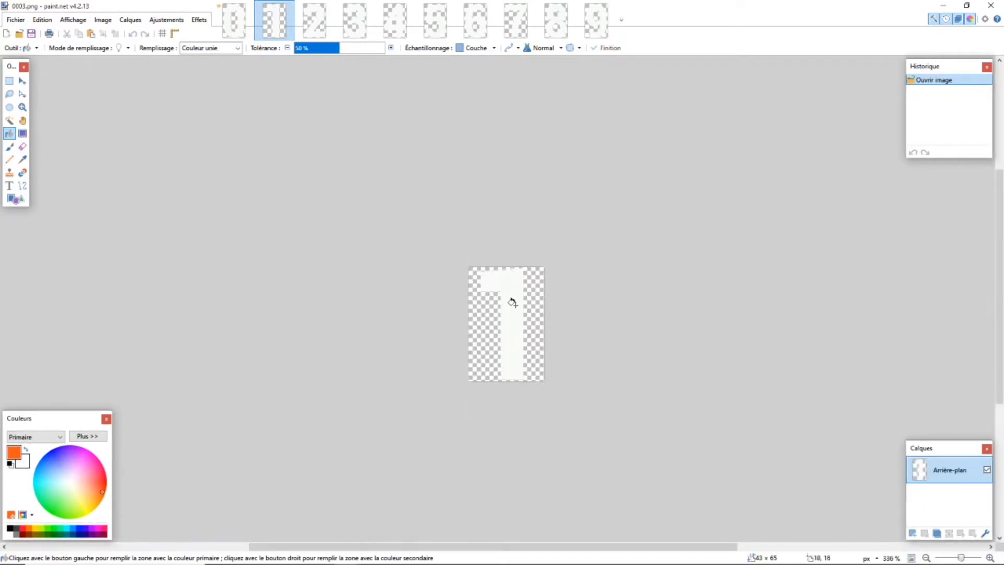
{"action": "left_click", "coordinate": [515, 310]}
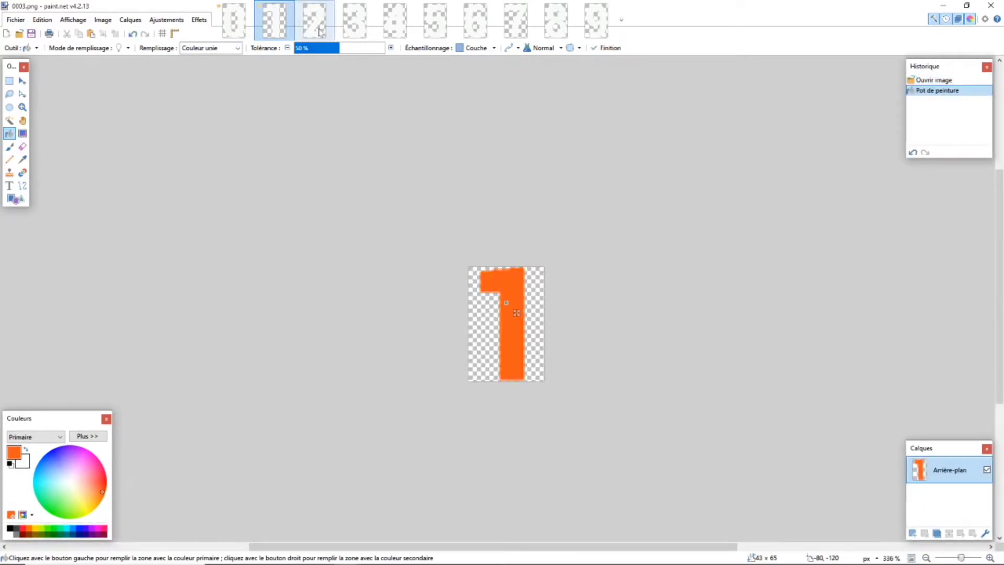
{"action": "left_click", "coordinate": [320, 32]}
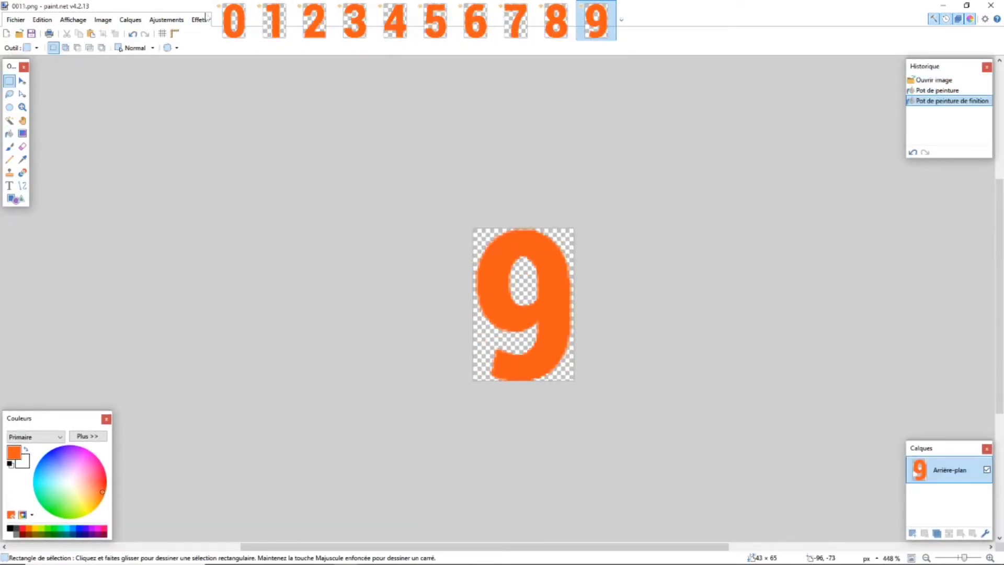
Open the Cabossage distortion effect for the orange digit 0 in 0002.png, with its dialog moved clear of the digit.
{"action": "key", "text": "ctrl+Tab"}
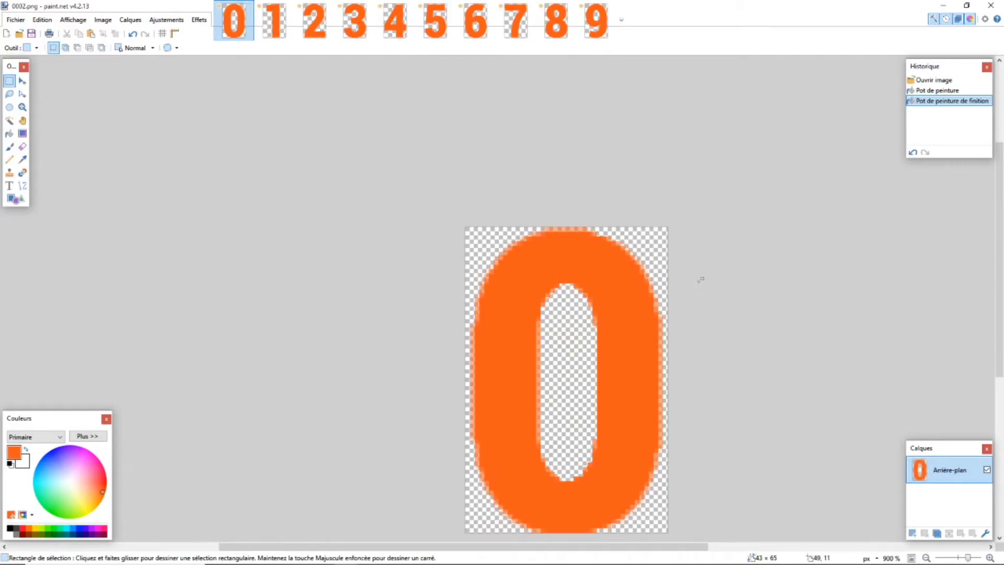
{"action": "left_click", "coordinate": [197, 22]}
{"action": "mouse_move", "coordinate": [219, 63]}
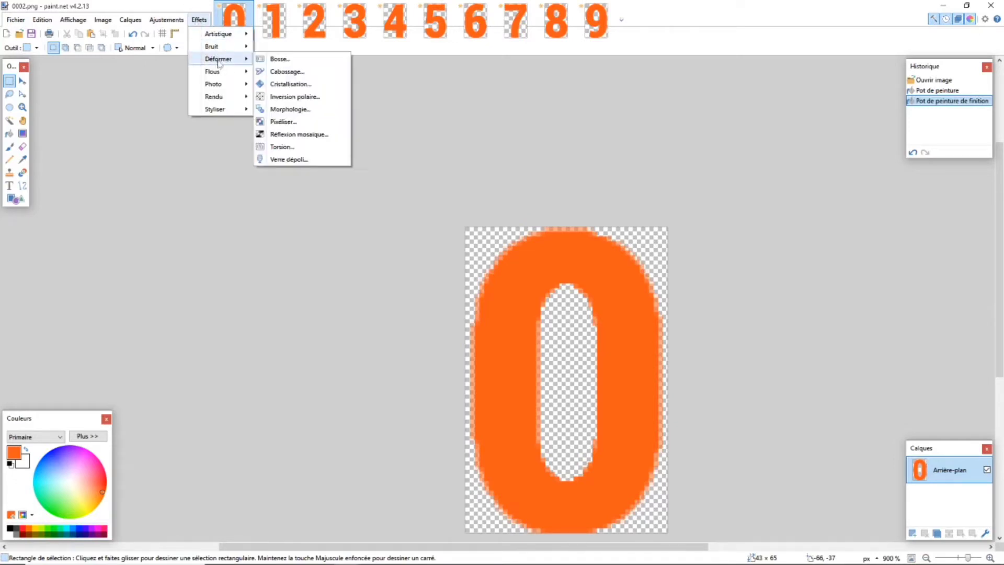
{"action": "left_click", "coordinate": [284, 73]}
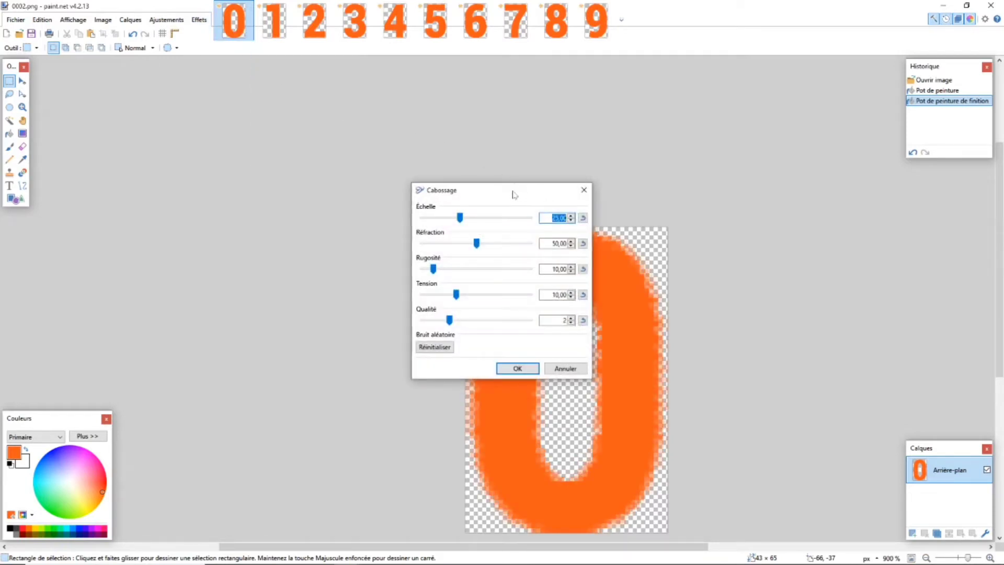
{"action": "left_click_drag", "start_coordinate": [515, 189], "coordinate": [304, 100]}
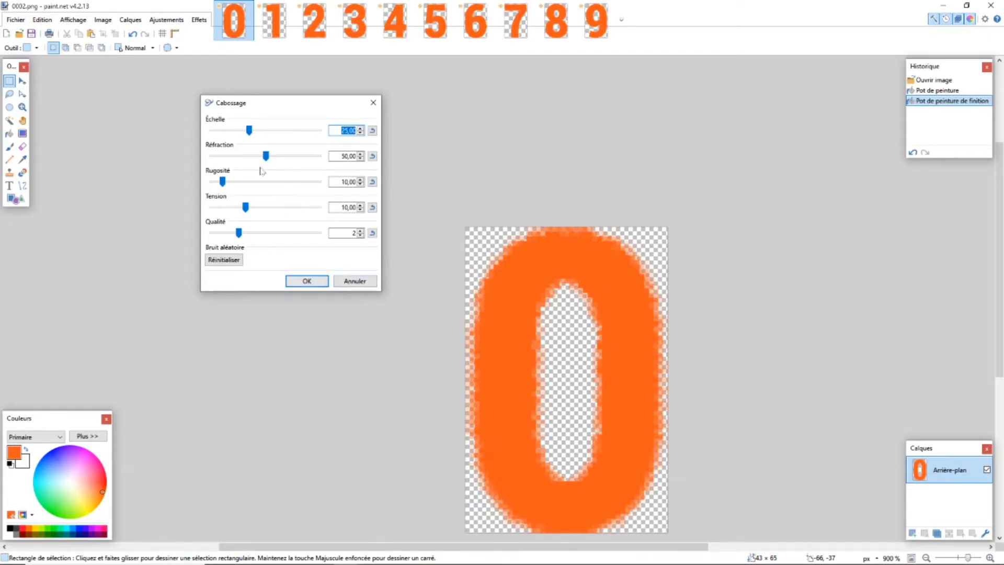
Try Cabossage settings of scale 36.49, refraction 50, roughness 9.71 and tension 21.72 on the digit 0.
{"action": "left_click_drag", "start_coordinate": [249, 130], "coordinate": [258, 131]}
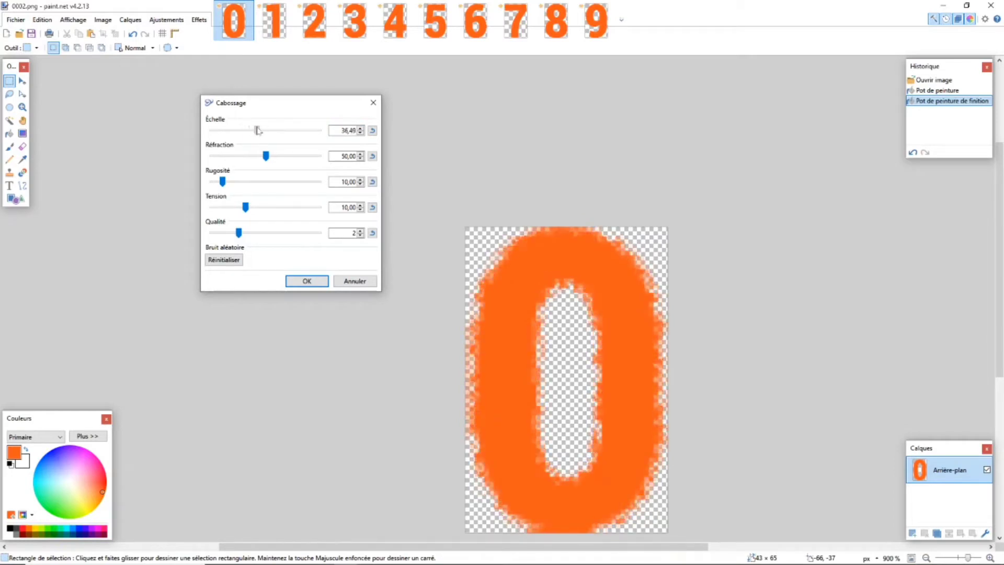
{"action": "mouse_move", "coordinate": [267, 158]}
{"action": "left_mouse_down"}
{"action": "mouse_move", "coordinate": [309, 160]}
{"action": "mouse_move", "coordinate": [198, 160]}
{"action": "mouse_move", "coordinate": [267, 160]}
{"action": "left_mouse_up"}
{"action": "left_click_drag", "start_coordinate": [339, 156], "coordinate": [362, 158]}
{"action": "type", "text": "50"}
{"action": "left_click", "coordinate": [227, 182]}
{"action": "left_click_drag", "start_coordinate": [227, 182], "coordinate": [234, 209]}
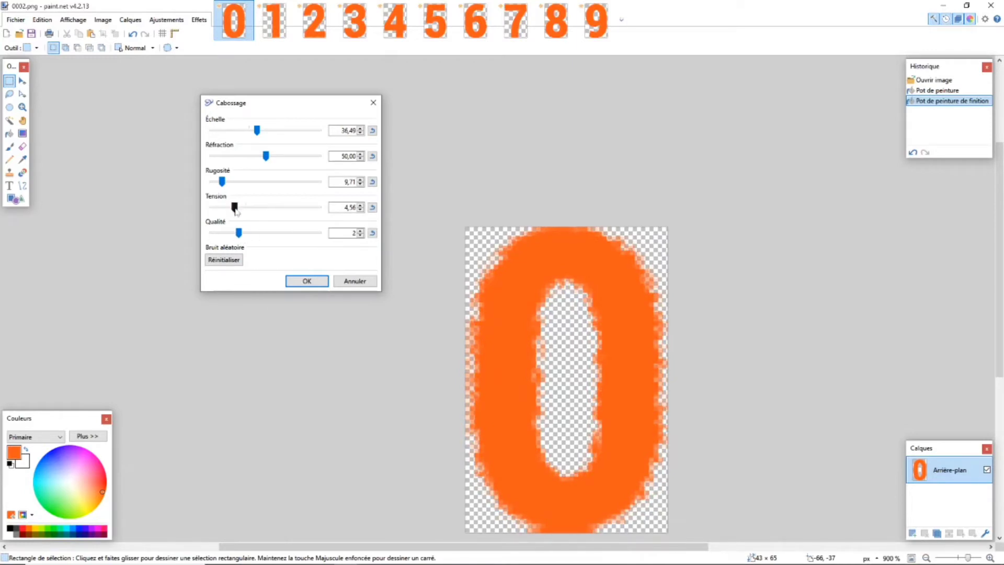
{"action": "left_click_drag", "start_coordinate": [235, 209], "coordinate": [262, 209]}
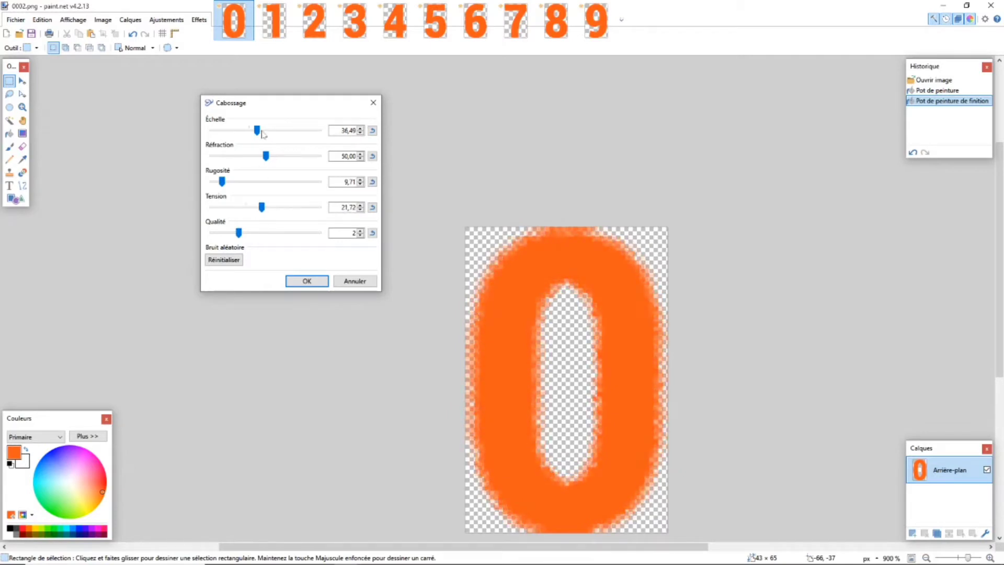
Apply Cabossage to the digit 0 with scale 59.82, refraction 39.03, roughness 11.17 and tension 8.77.
{"action": "left_click_drag", "start_coordinate": [262, 133], "coordinate": [271, 133]}
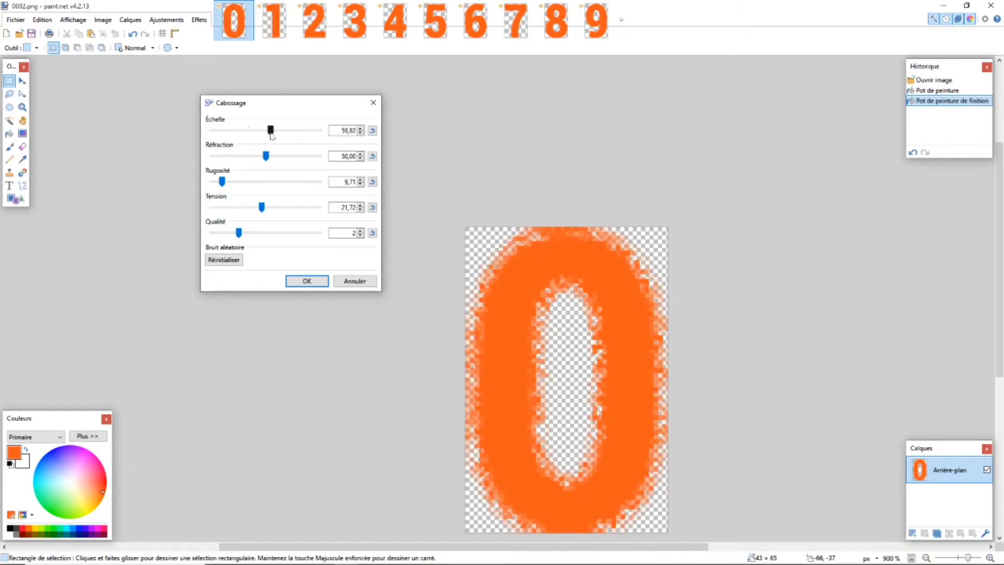
{"action": "left_click_drag", "start_coordinate": [247, 209], "coordinate": [223, 186]}
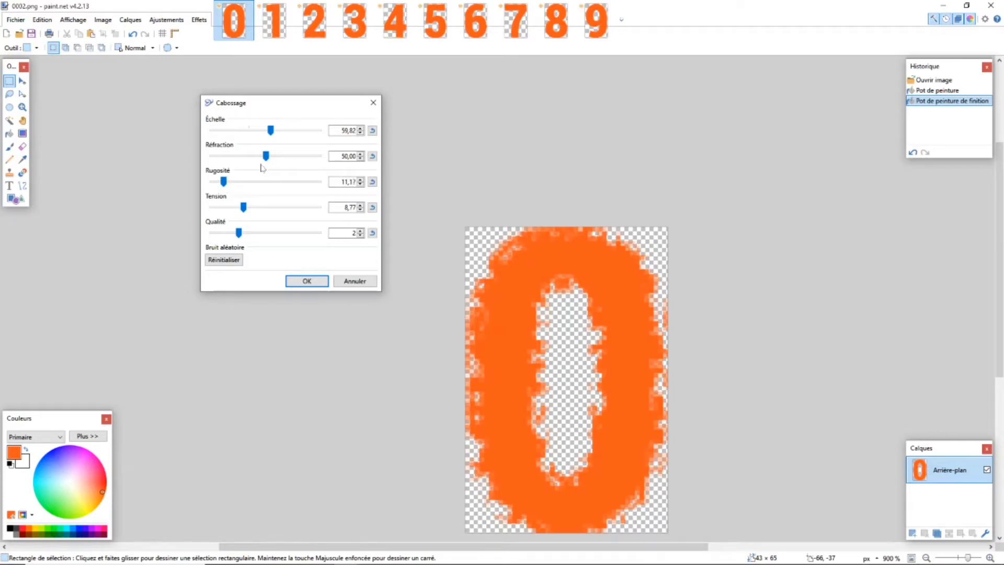
{"action": "mouse_move", "coordinate": [268, 161]}
{"action": "left_mouse_down"}
{"action": "mouse_move", "coordinate": [246, 161]}
{"action": "mouse_move", "coordinate": [302, 161]}
{"action": "mouse_move", "coordinate": [262, 164]}
{"action": "left_mouse_up"}
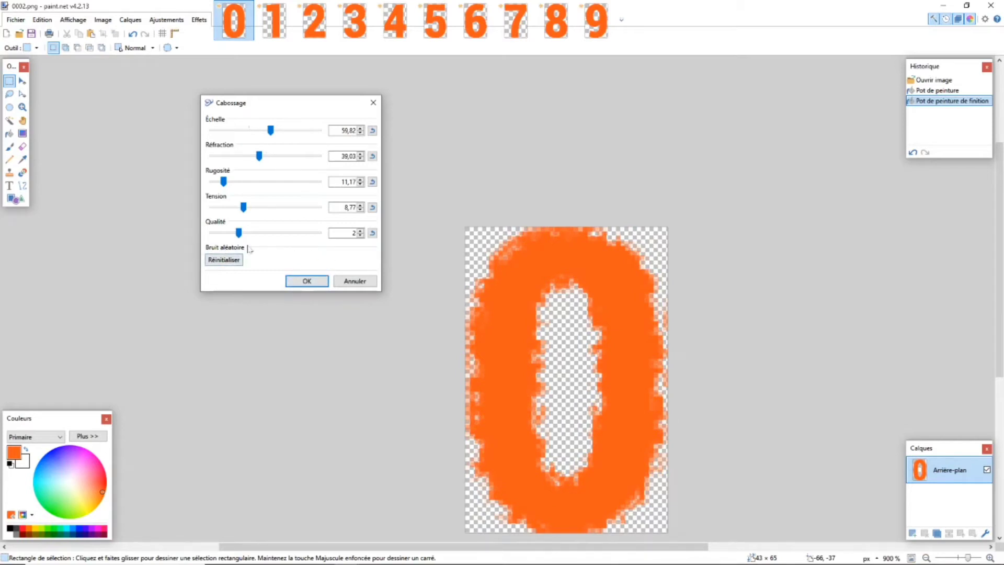
{"action": "left_click", "coordinate": [319, 285]}
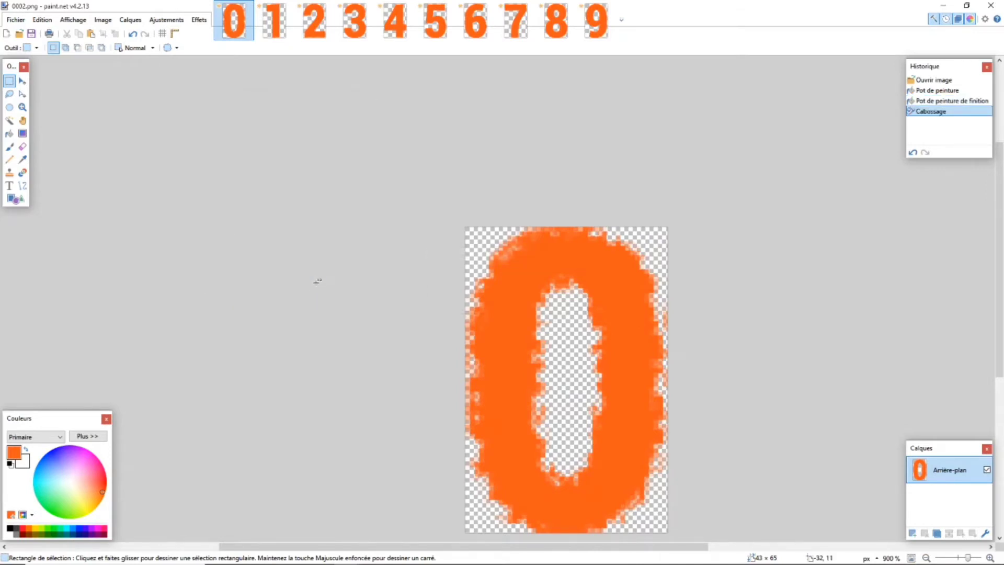
Apply the Cabossage distortion to the digit 1 in 0003.png, keeping the same settings as for the 0.
{"action": "left_click", "coordinate": [274, 21]}
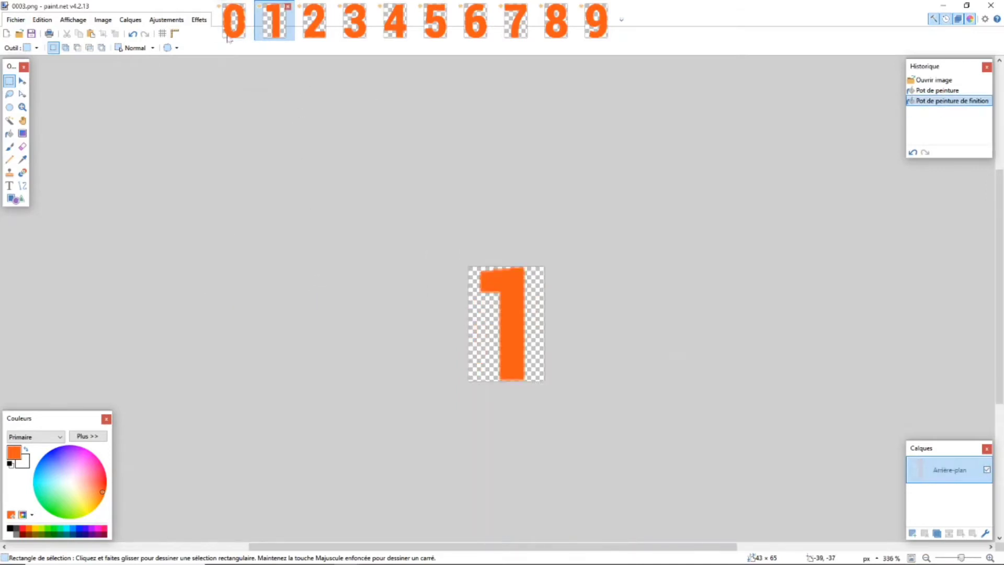
{"action": "left_click", "coordinate": [200, 21]}
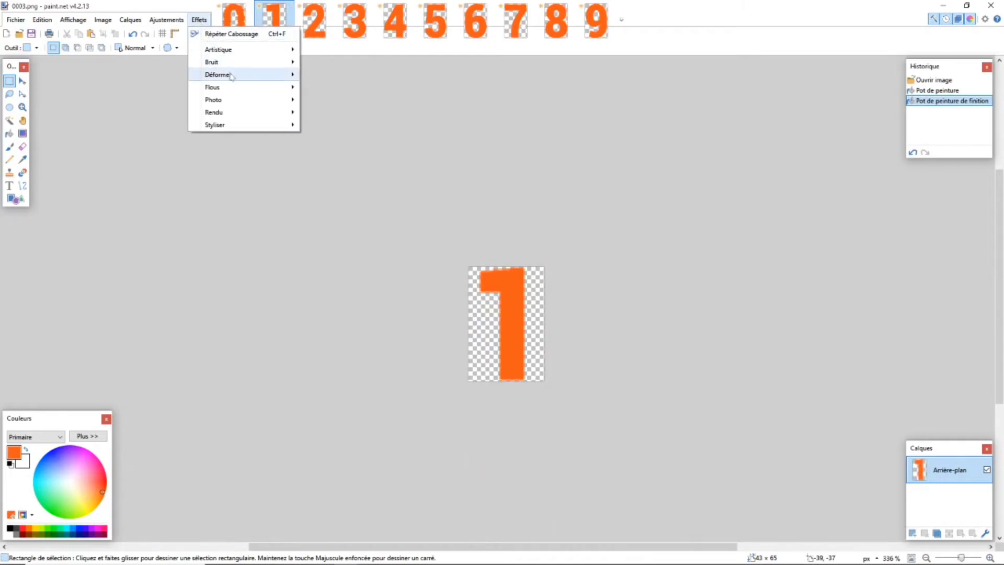
{"action": "mouse_move", "coordinate": [249, 77]}
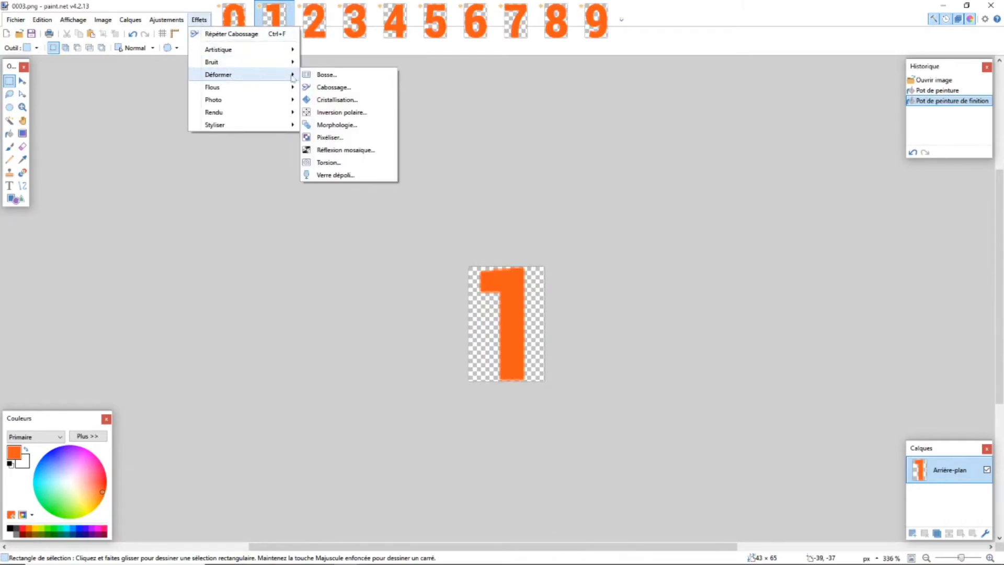
{"action": "left_click", "coordinate": [325, 87]}
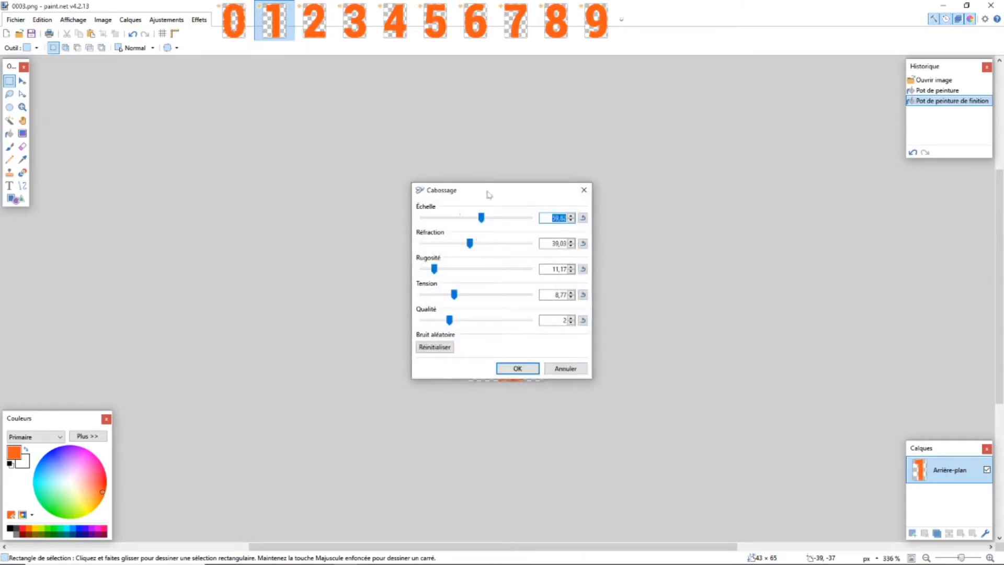
{"action": "left_click_drag", "start_coordinate": [489, 195], "coordinate": [253, 142]}
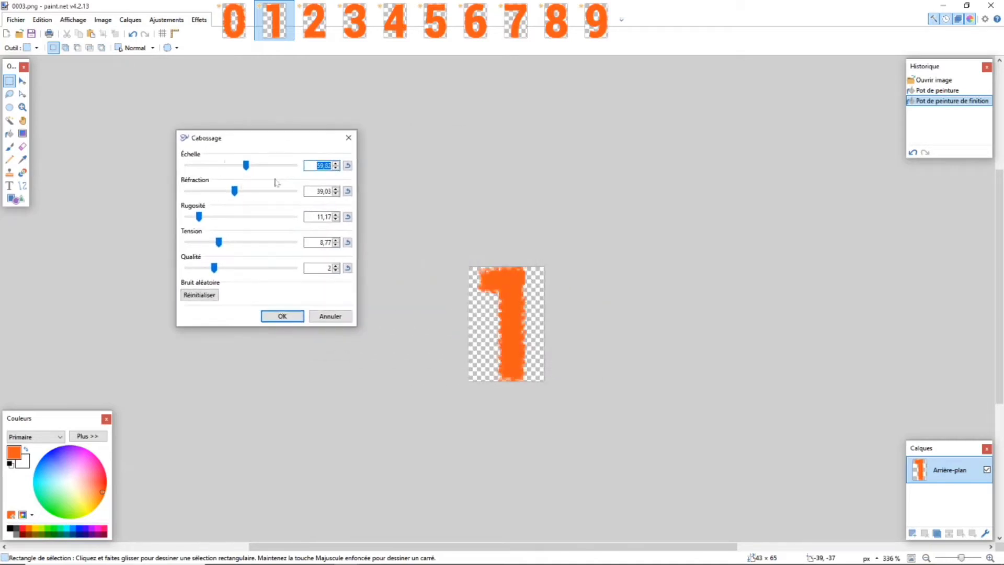
{"action": "left_click", "coordinate": [282, 316]}
Apply the Cabossage distortion with the same settings to the digit 2 in 0004.png.
{"action": "left_click", "coordinate": [316, 28]}
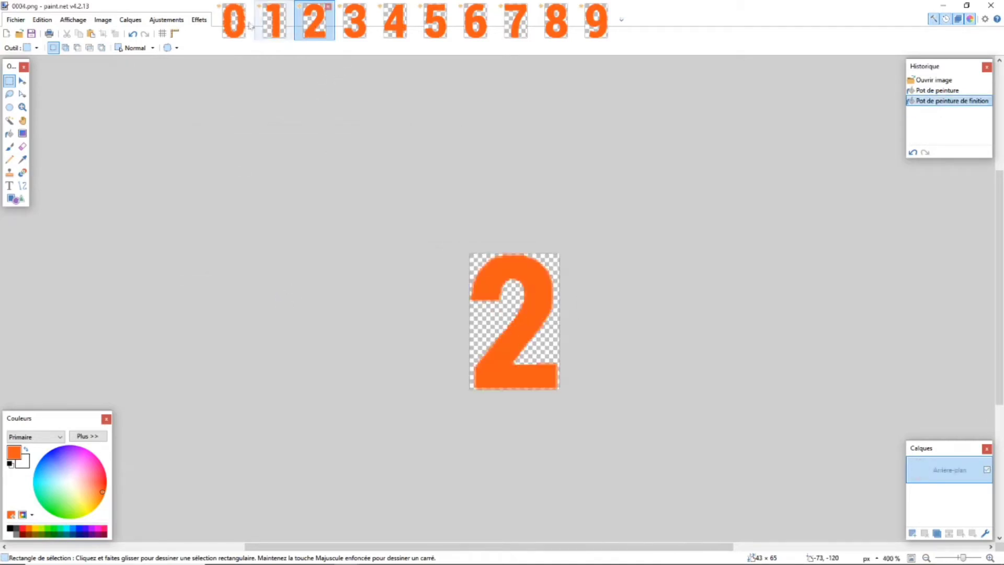
{"action": "left_click", "coordinate": [199, 19]}
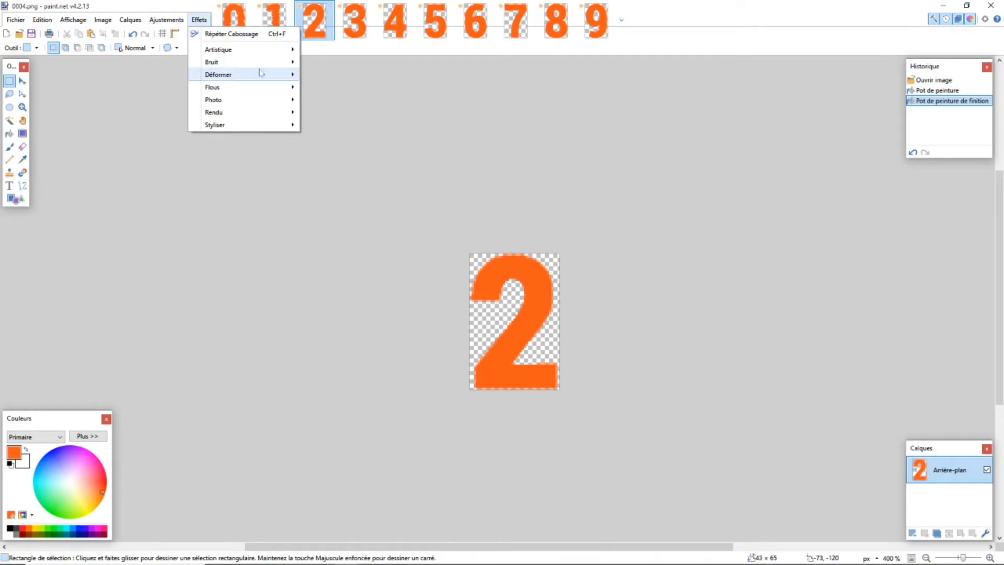
{"action": "mouse_move", "coordinate": [264, 75]}
{"action": "left_click", "coordinate": [329, 87]}
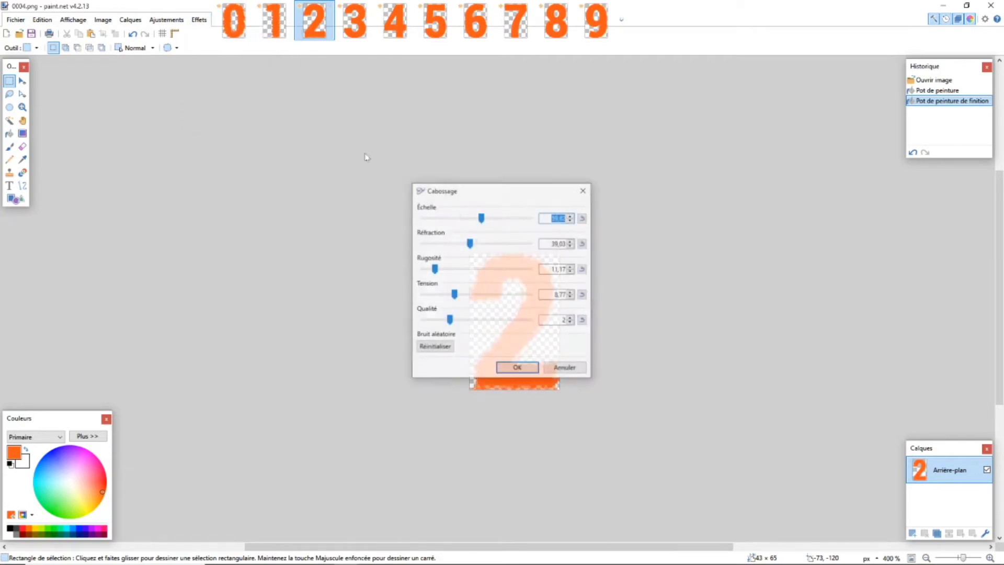
{"action": "left_click", "coordinate": [520, 367]}
Apply the Cabossage distortion with the same settings to the digit 3 in 0005.png.
{"action": "left_click", "coordinate": [356, 24]}
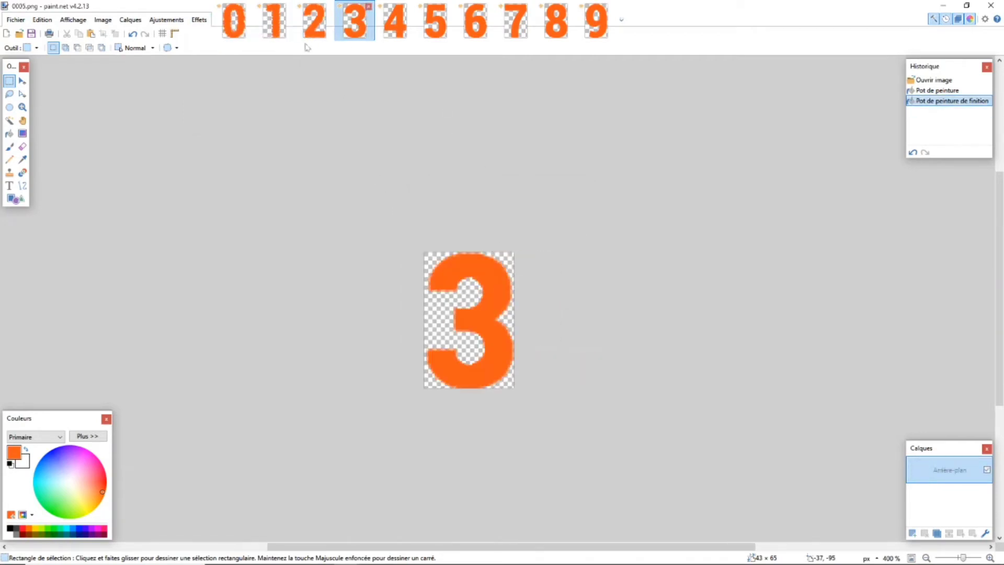
{"action": "left_click", "coordinate": [200, 19]}
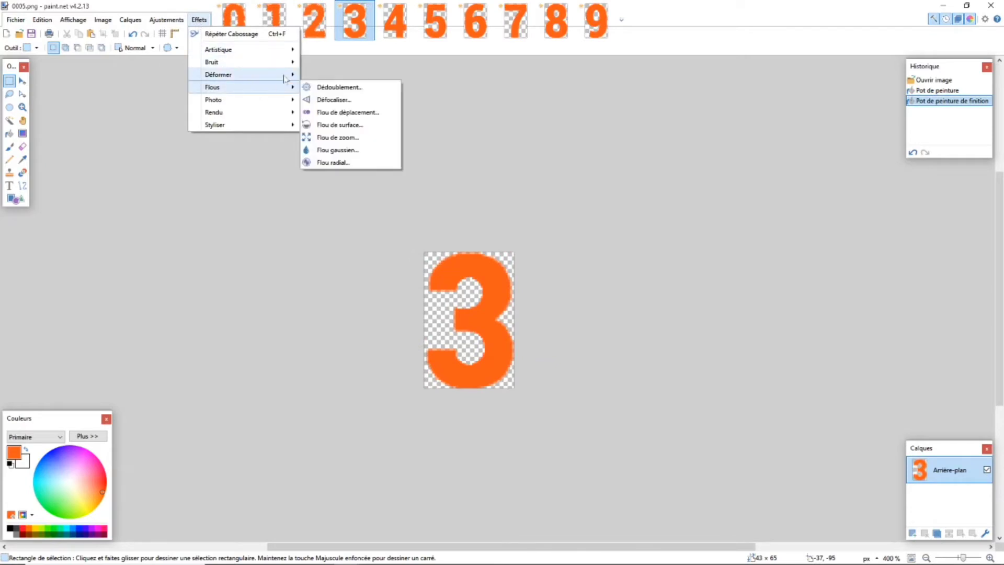
{"action": "mouse_move", "coordinate": [284, 77]}
{"action": "left_click", "coordinate": [348, 87]}
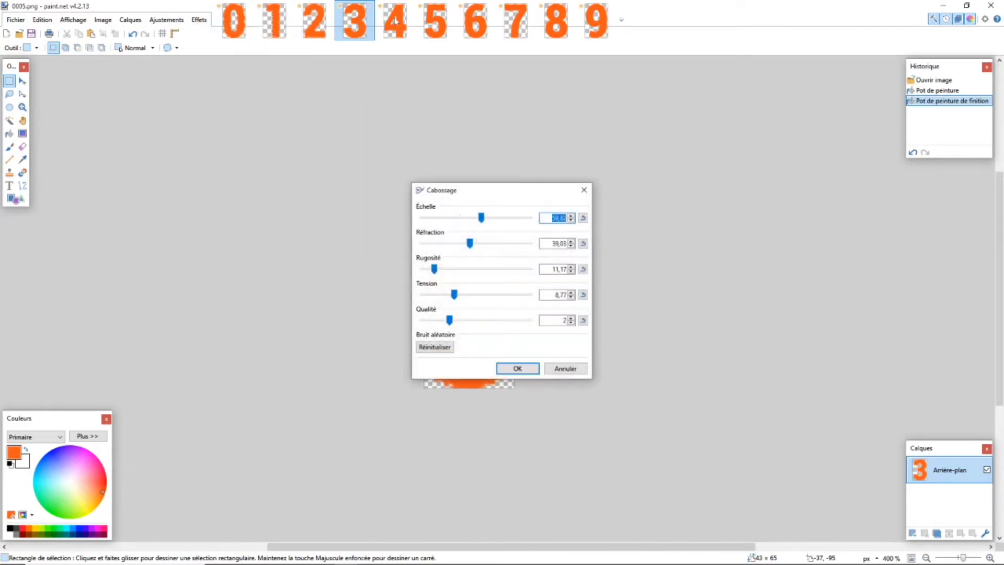
{"action": "left_click", "coordinate": [518, 369]}
Apply the Cabossage distortion with the same settings to the digit 4 in 0006.png.
{"action": "left_click", "coordinate": [395, 20]}
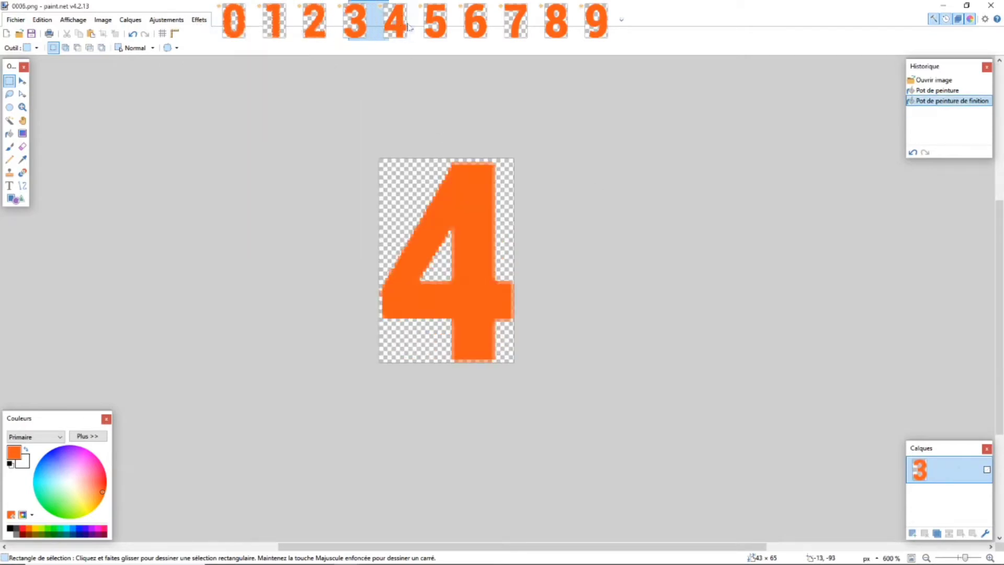
{"action": "left_click", "coordinate": [199, 20]}
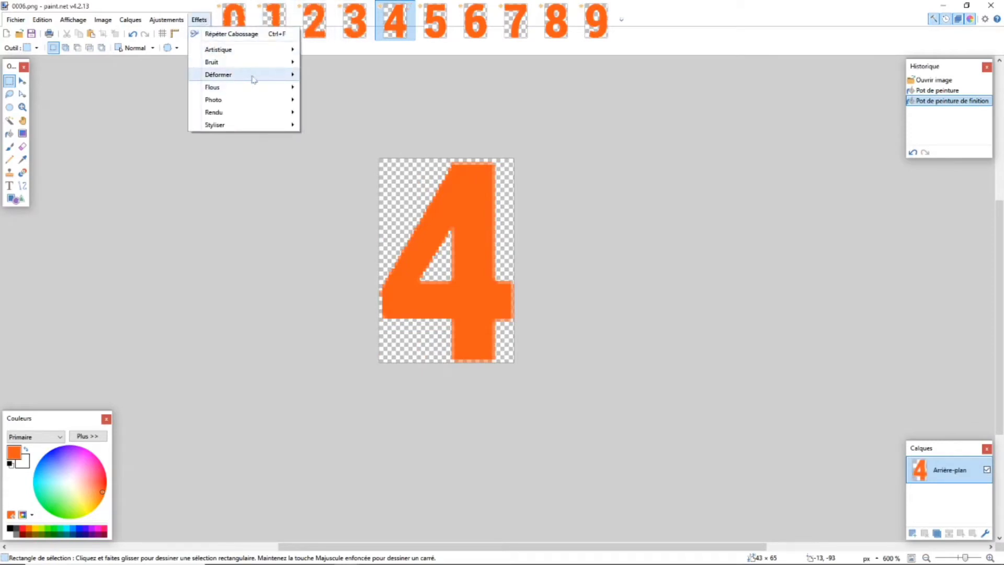
{"action": "mouse_move", "coordinate": [252, 77]}
{"action": "left_click", "coordinate": [335, 87]}
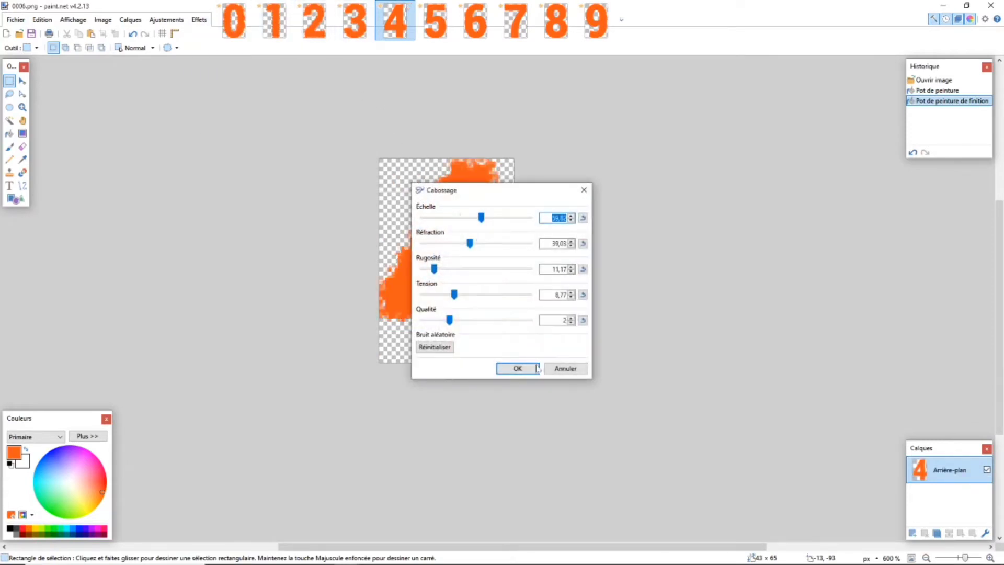
{"action": "left_click", "coordinate": [538, 368]}
Apply the Cabossage distortion with the same settings to the digit 5 in 0007.png.
{"action": "left_click", "coordinate": [435, 20]}
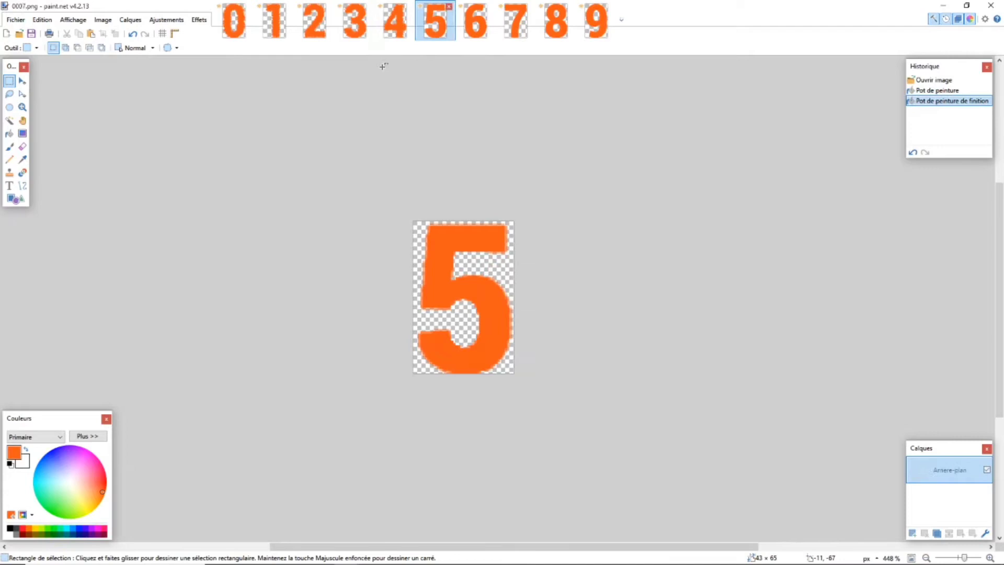
{"action": "left_click", "coordinate": [199, 19]}
{"action": "mouse_move", "coordinate": [247, 74]}
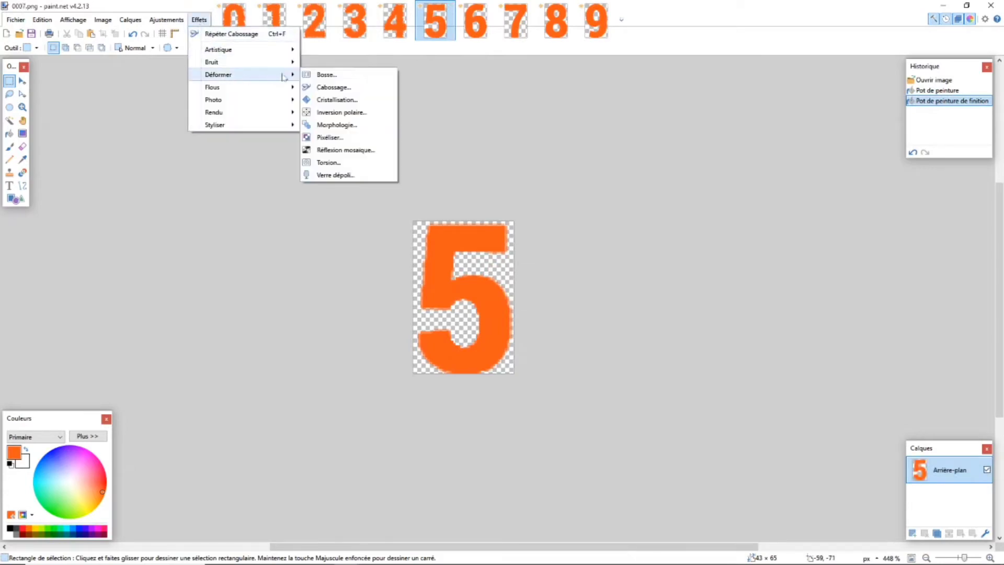
{"action": "left_click", "coordinate": [337, 88]}
{"action": "left_click", "coordinate": [515, 368]}
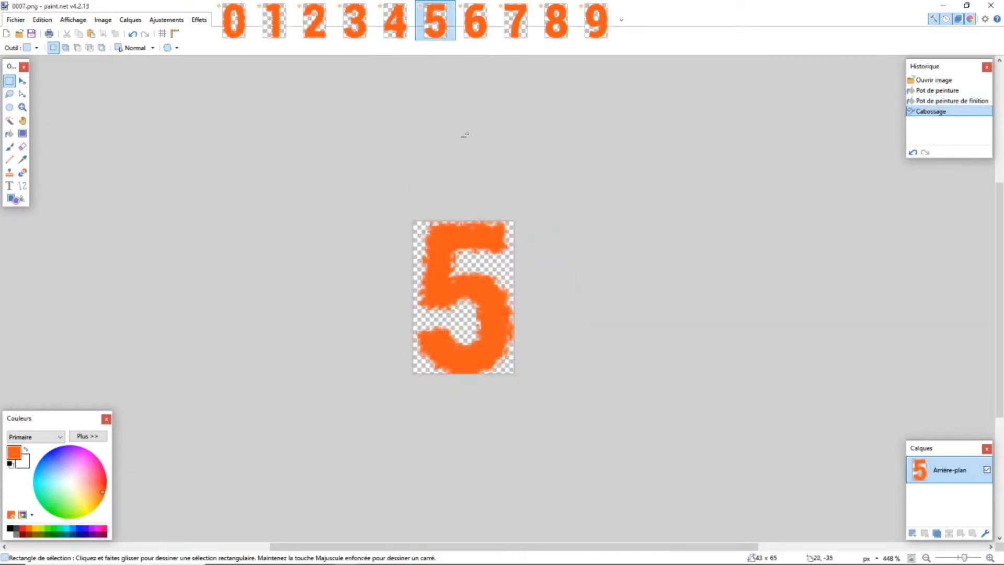
Apply the Cabossage distortion with the same settings to the digit 6 in 0008.png.
{"action": "left_click", "coordinate": [476, 21]}
{"action": "left_click", "coordinate": [200, 19]}
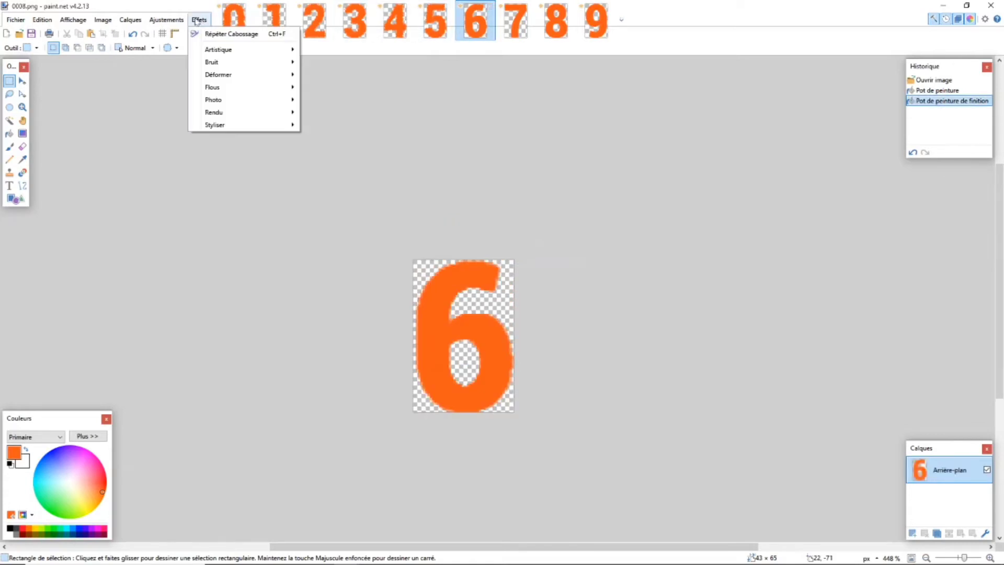
{"action": "mouse_move", "coordinate": [241, 78]}
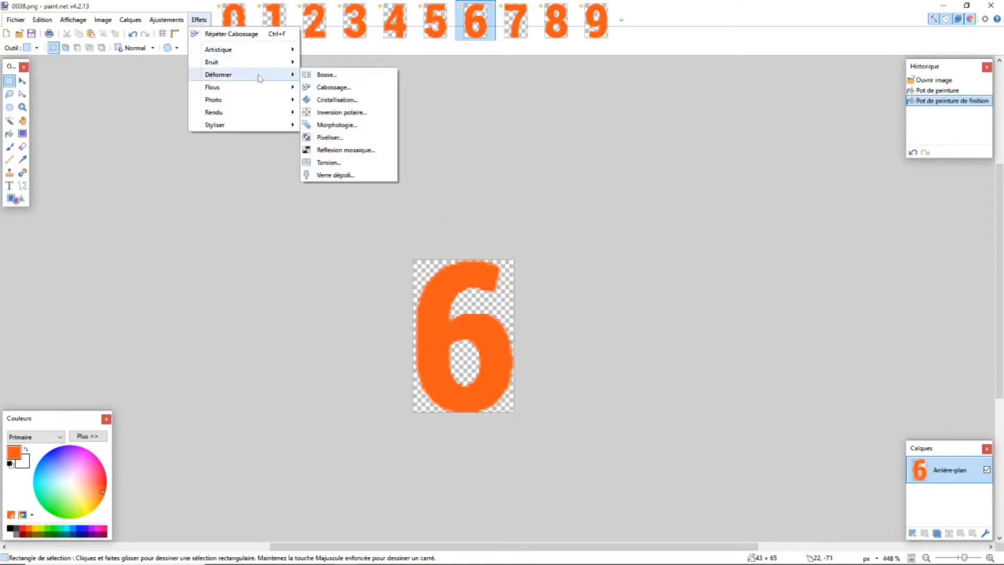
{"action": "left_click", "coordinate": [341, 89]}
{"action": "left_click", "coordinate": [532, 366]}
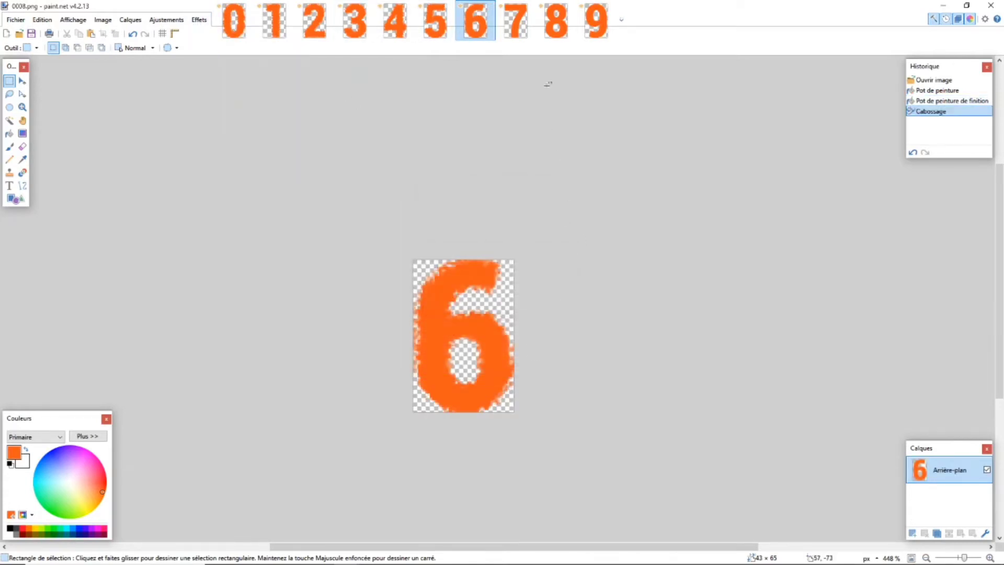
Apply the Cabossage distortion with the same settings to the digit 7 in 0009.png.
{"action": "left_click", "coordinate": [516, 27]}
{"action": "left_click", "coordinate": [199, 20]}
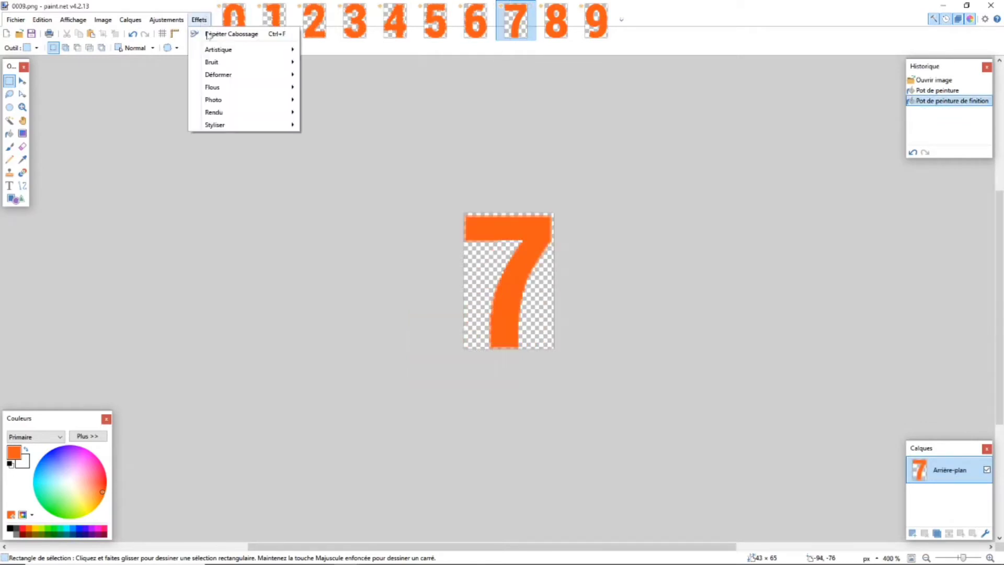
{"action": "mouse_move", "coordinate": [296, 79]}
{"action": "left_click", "coordinate": [361, 88]}
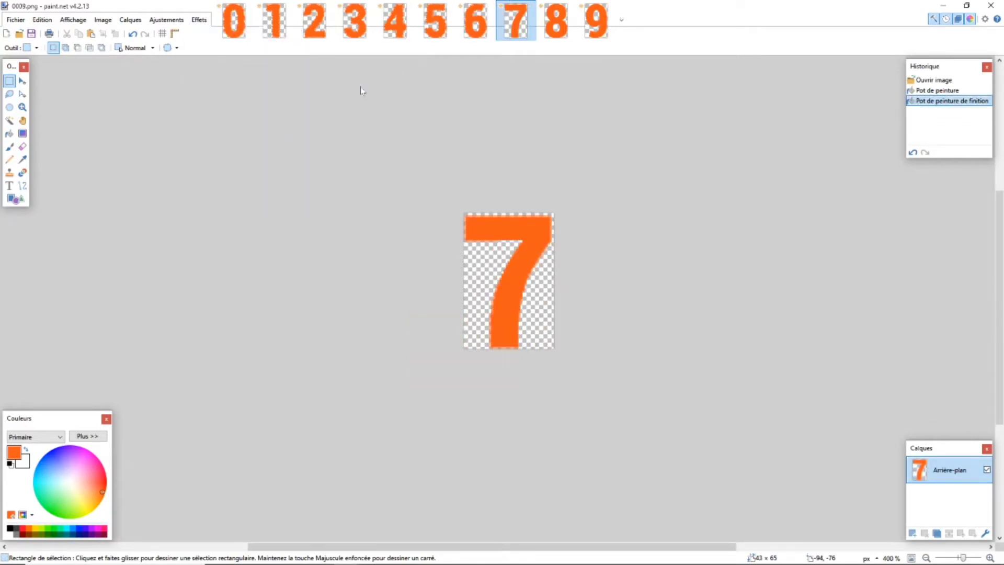
{"action": "left_click", "coordinate": [518, 368]}
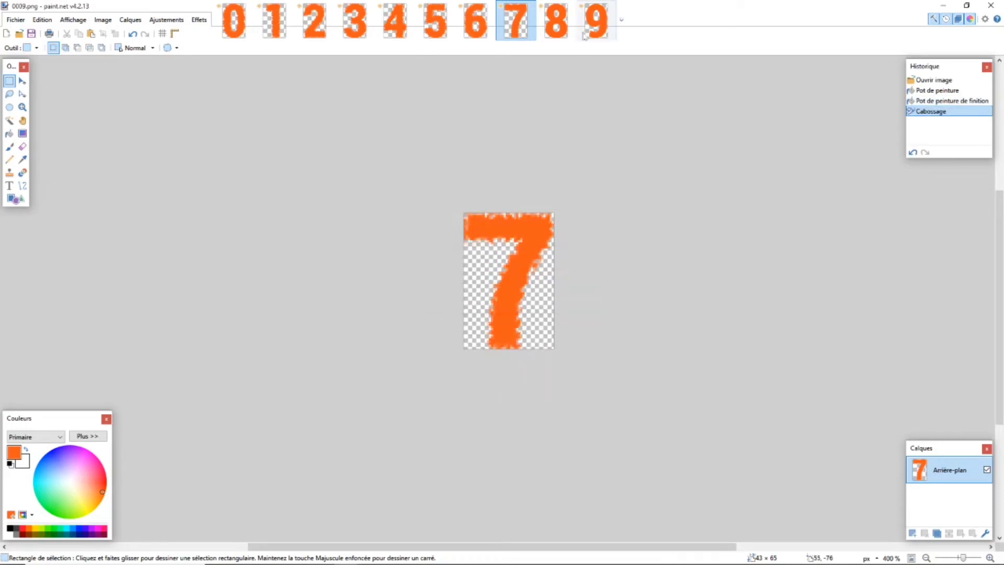
Apply the Cabossage distortion with the same settings to the digit 8 in 0010.png.
{"action": "left_click", "coordinate": [556, 21]}
{"action": "left_click", "coordinate": [199, 19]}
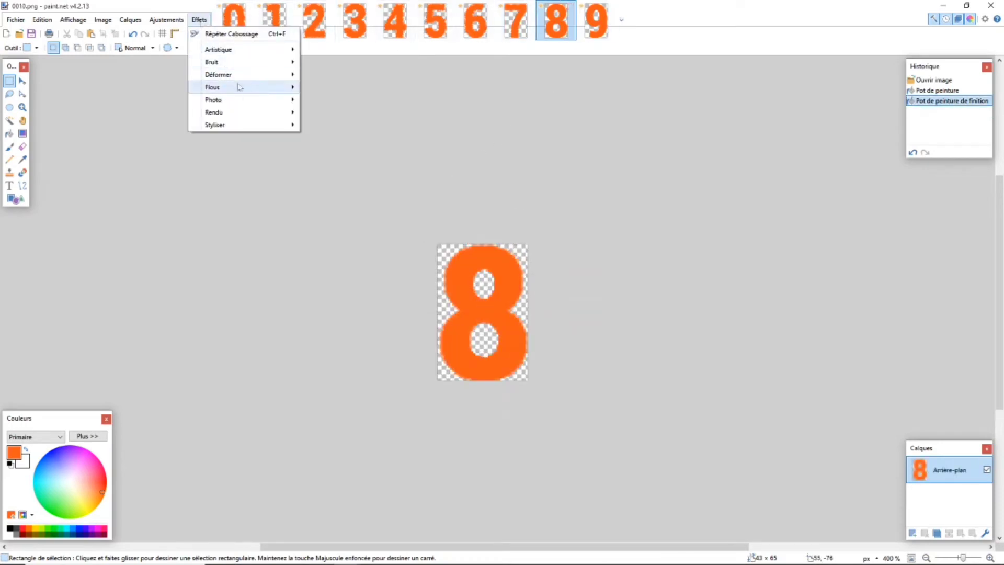
{"action": "mouse_move", "coordinate": [243, 74]}
{"action": "left_click", "coordinate": [361, 87]}
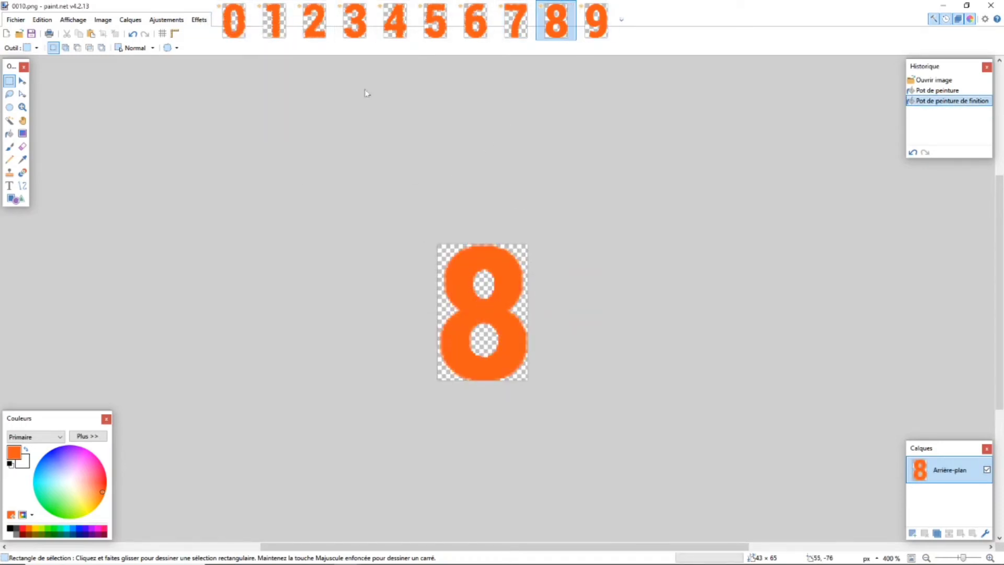
{"action": "left_click", "coordinate": [532, 372]}
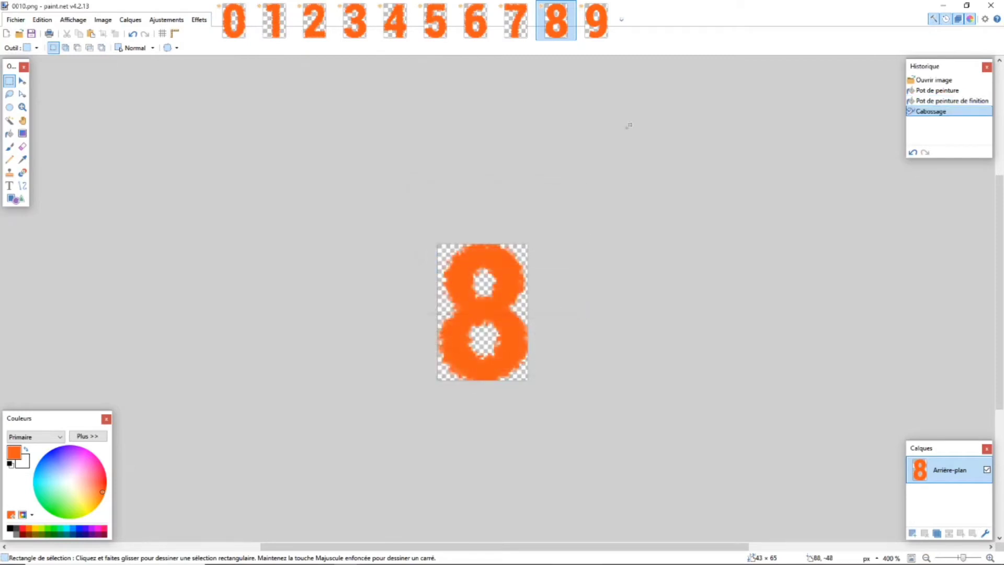
Apply the Cabossage distortion with the same settings to the digit 9 in 0011.png.
{"action": "left_click", "coordinate": [596, 21]}
{"action": "left_click", "coordinate": [202, 19]}
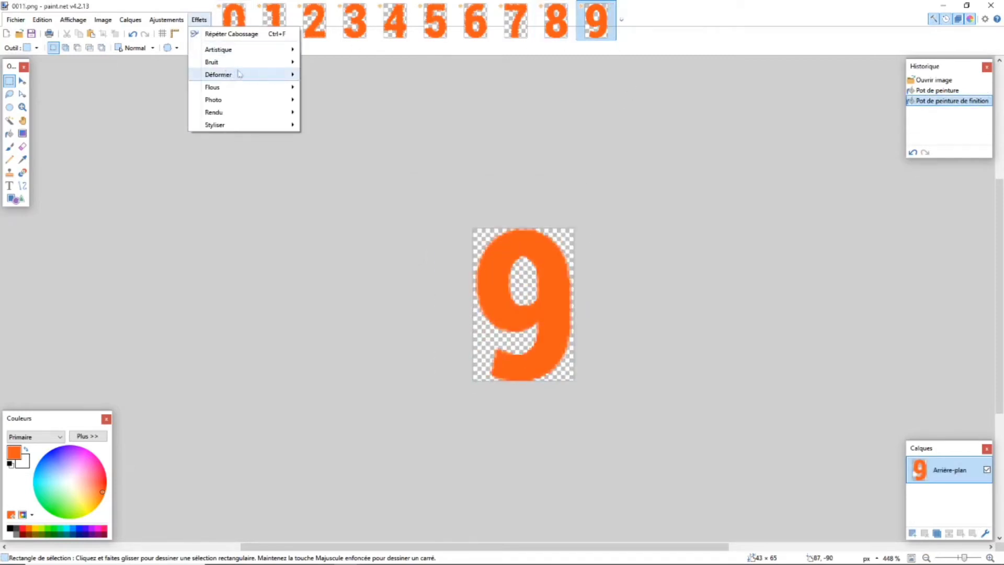
{"action": "mouse_move", "coordinate": [244, 74]}
{"action": "left_click", "coordinate": [349, 87]}
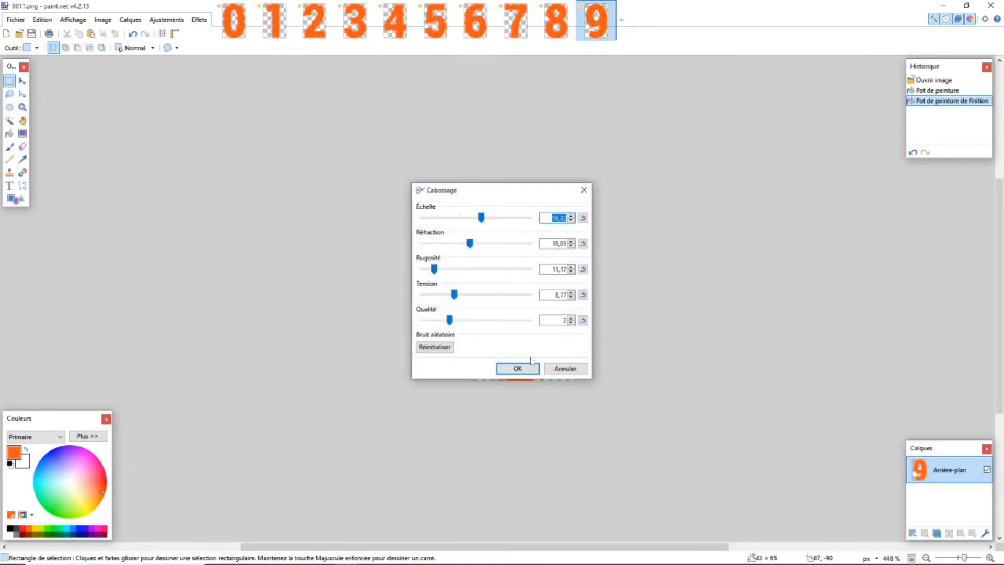
{"action": "left_click", "coordinate": [518, 369]}
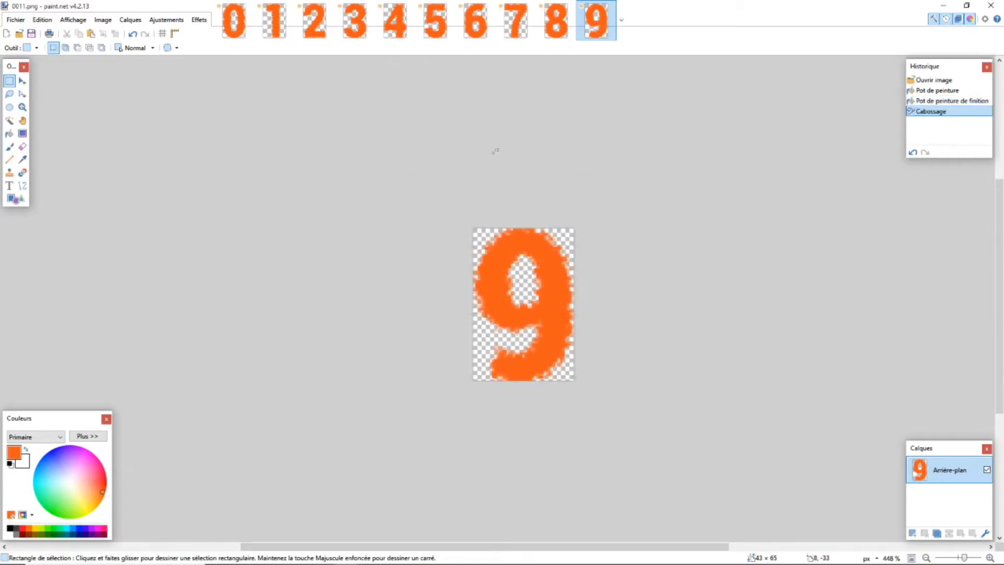
Close paint.net, saving all the modified digit images with the automatically detected PNG settings.
{"action": "left_click", "coordinate": [992, 6]}
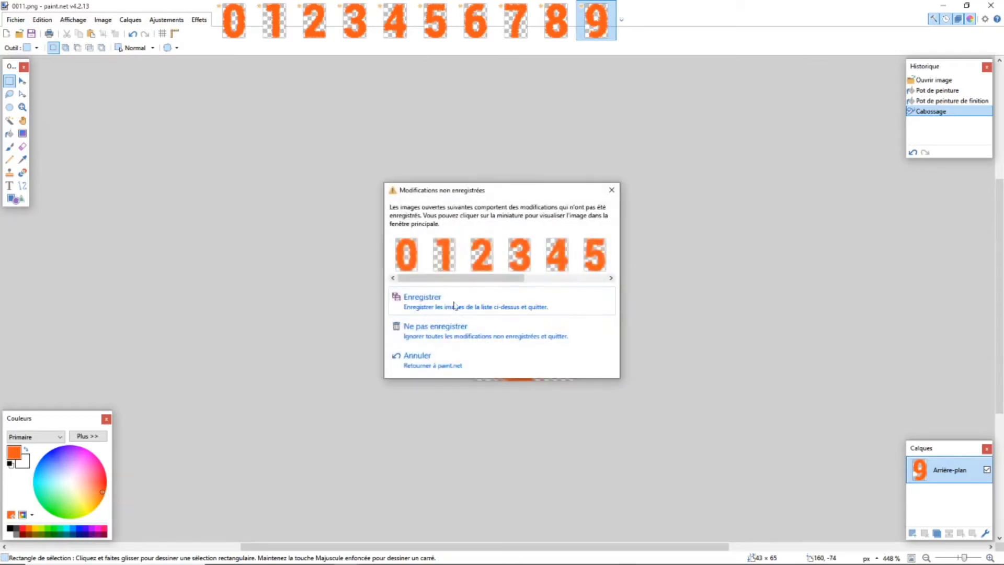
{"action": "left_click", "coordinate": [454, 305]}
{"action": "left_click", "coordinate": [469, 283]}
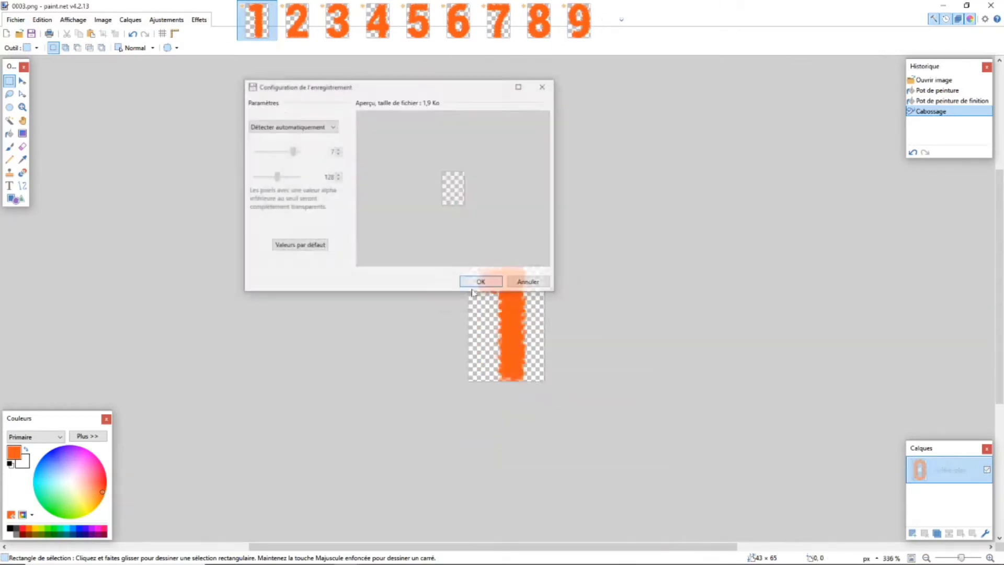
{"action": "left_click", "coordinate": [472, 288]}
{"action": "left_click", "coordinate": [472, 287]}
{"action": "left_click", "coordinate": [472, 287]}
{"action": "left_click", "coordinate": [472, 287]}
{"action": "left_click", "coordinate": [472, 287]}
{"action": "left_click", "coordinate": [472, 287]}
{"action": "left_click", "coordinate": [472, 287]}
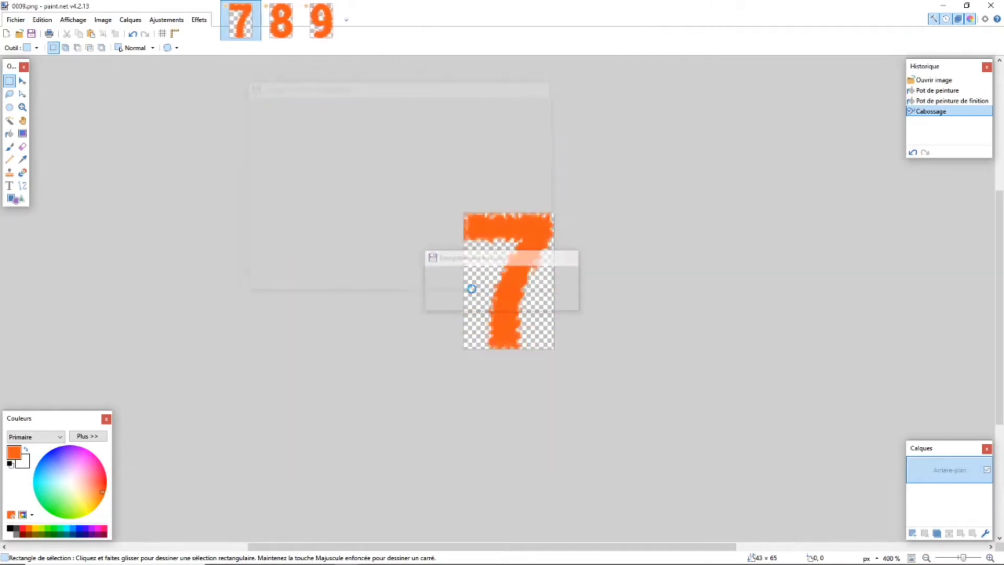
{"action": "left_click", "coordinate": [472, 287]}
{"action": "left_click", "coordinate": [472, 287]}
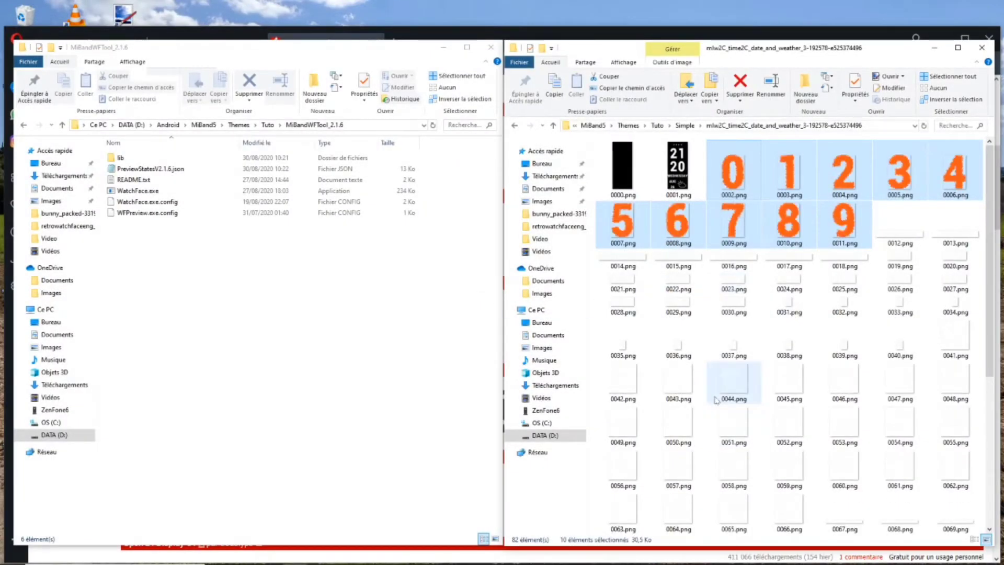
Pack the watch face by opening its JSON file with WatchFace.exe.
{"action": "scroll", "coordinate": [735, 345], "scroll_direction": "down", "scroll_amount": 3}
{"action": "left_click_drag", "start_coordinate": [619, 486], "coordinate": [135, 190]}
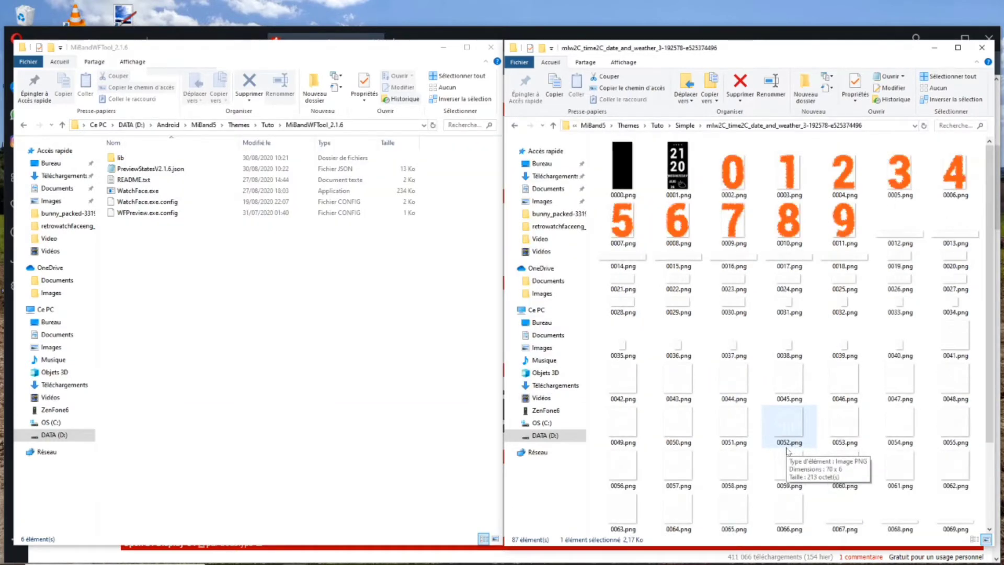
Delete the original log, animated, preview and static files together with the packed bin and packed log files.
{"action": "scroll", "coordinate": [785, 447], "scroll_direction": "down", "scroll_amount": 2}
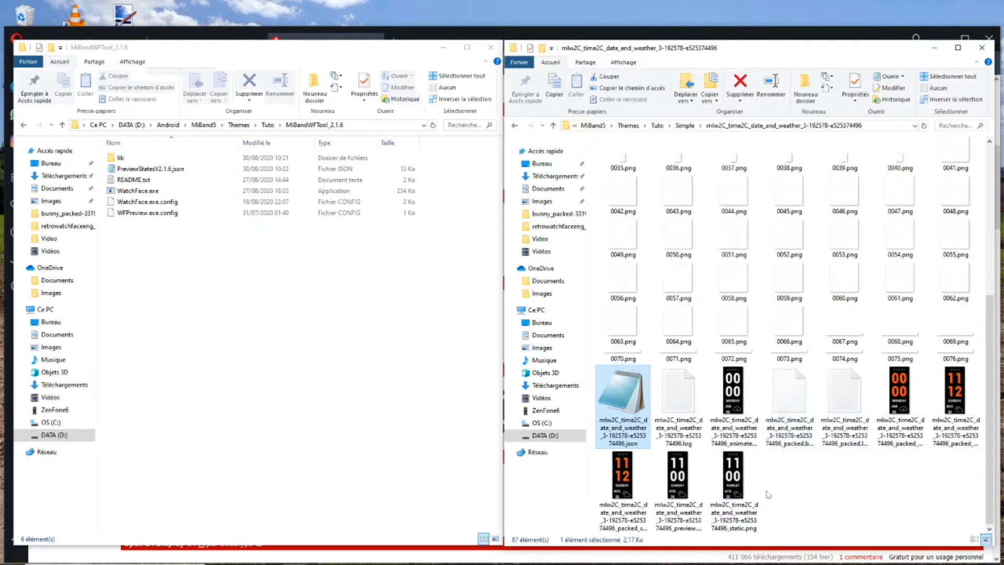
{"action": "left_click", "coordinate": [686, 399]}
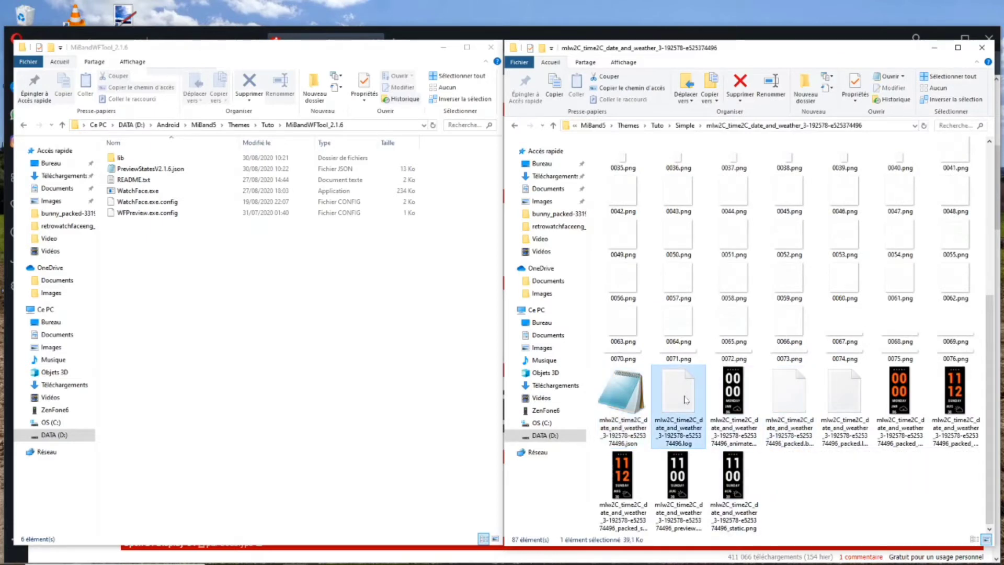
{"action": "left_click", "coordinate": [734, 395], "text": "ctrl"}
{"action": "left_click", "coordinate": [732, 481], "text": "ctrl"}
{"action": "left_click", "coordinate": [680, 481], "text": "ctrl"}
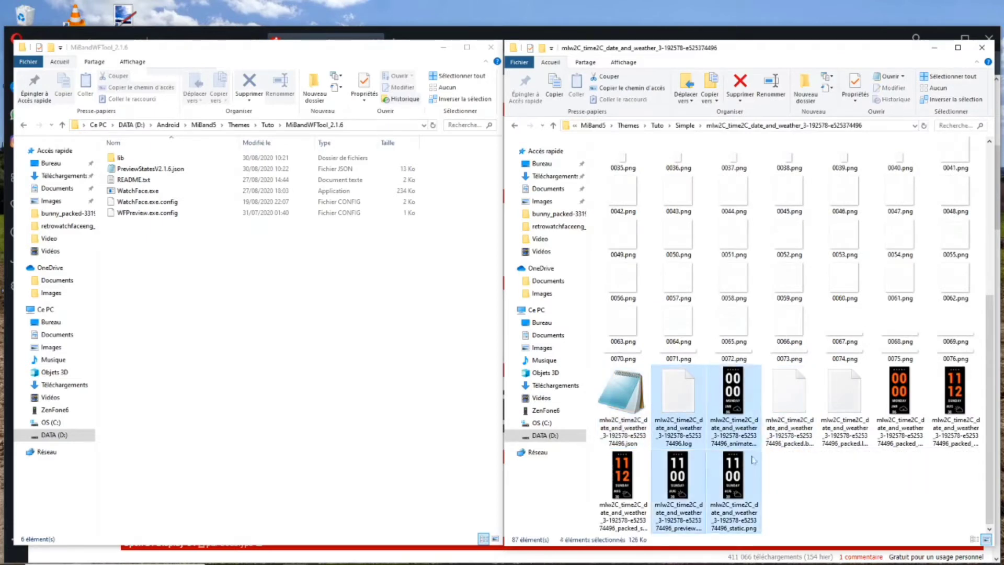
{"action": "left_click", "coordinate": [789, 398], "text": "ctrl"}
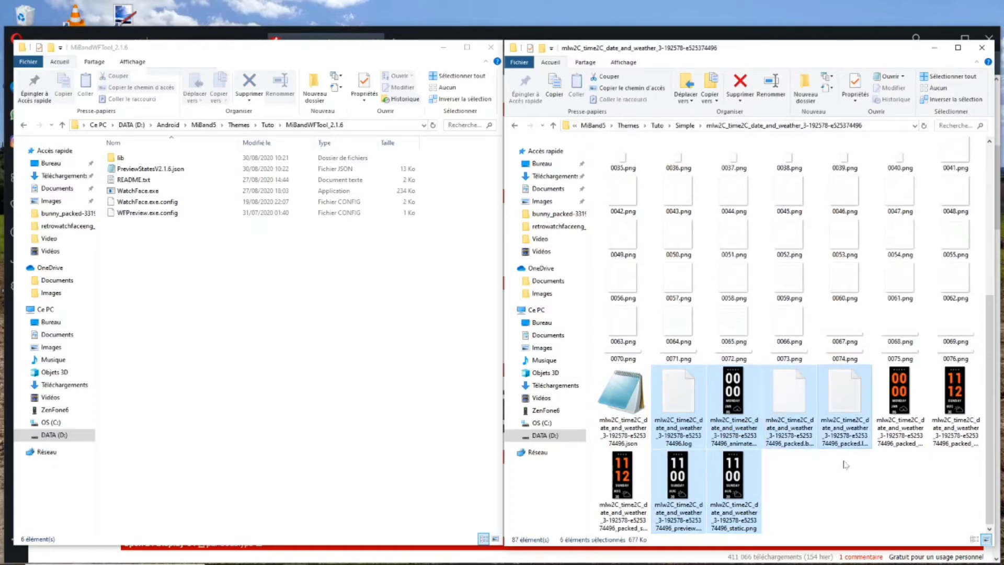
{"action": "key", "text": "Delete"}
Run the watch face JSON through WatchFace.exe again to regenerate the packed files.
{"action": "left_click", "coordinate": [620, 477]}
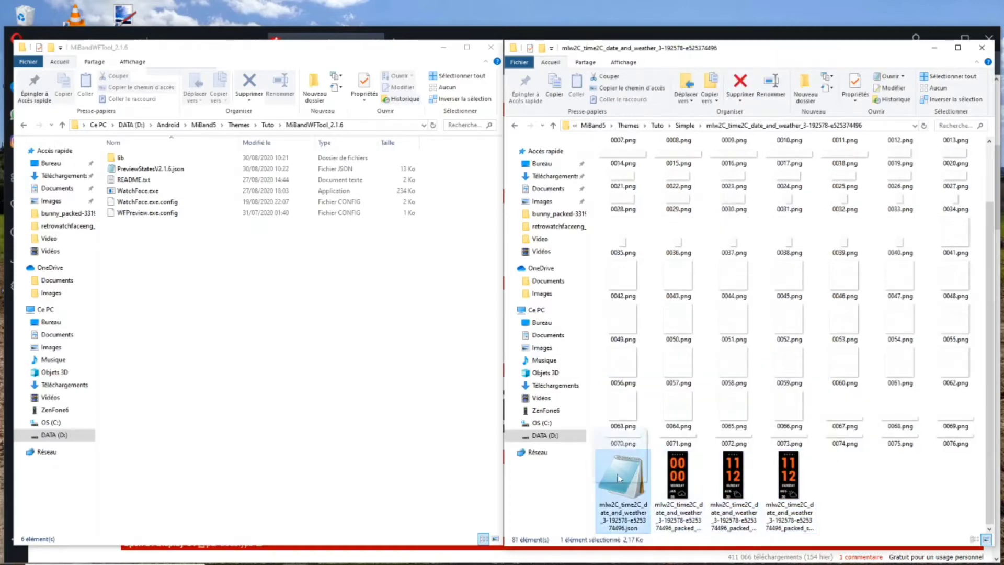
{"action": "left_click_drag", "start_coordinate": [620, 478], "coordinate": [139, 190]}
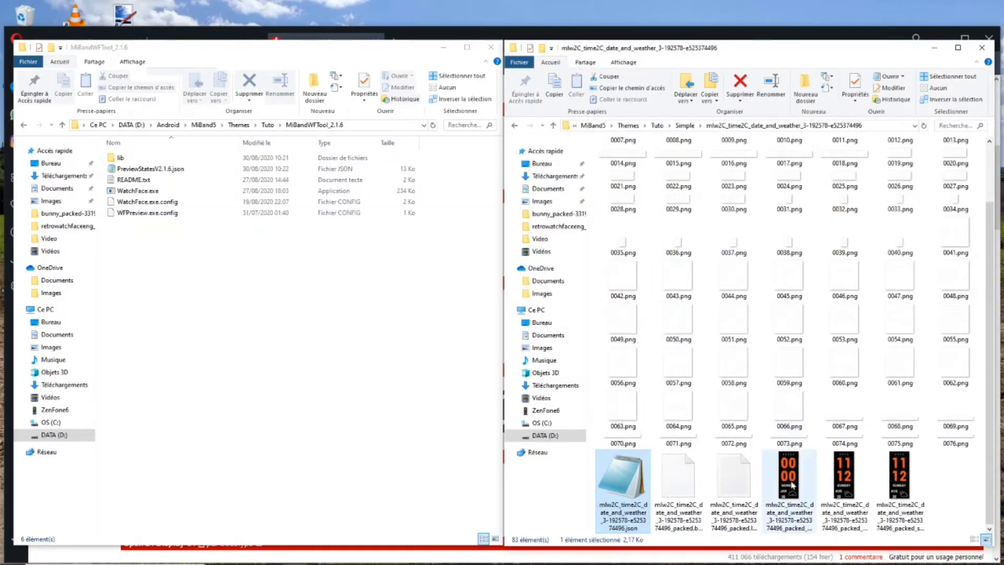
Delete the old preview image 0001.png from the watch face folder.
{"action": "scroll", "coordinate": [751, 298], "scroll_direction": "up", "scroll_amount": 2}
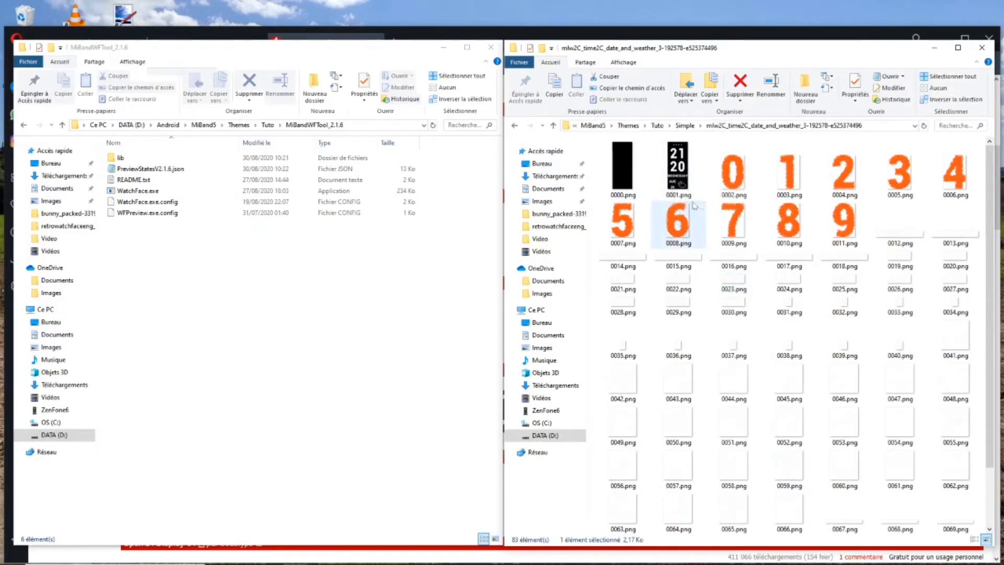
{"action": "left_click", "coordinate": [680, 166]}
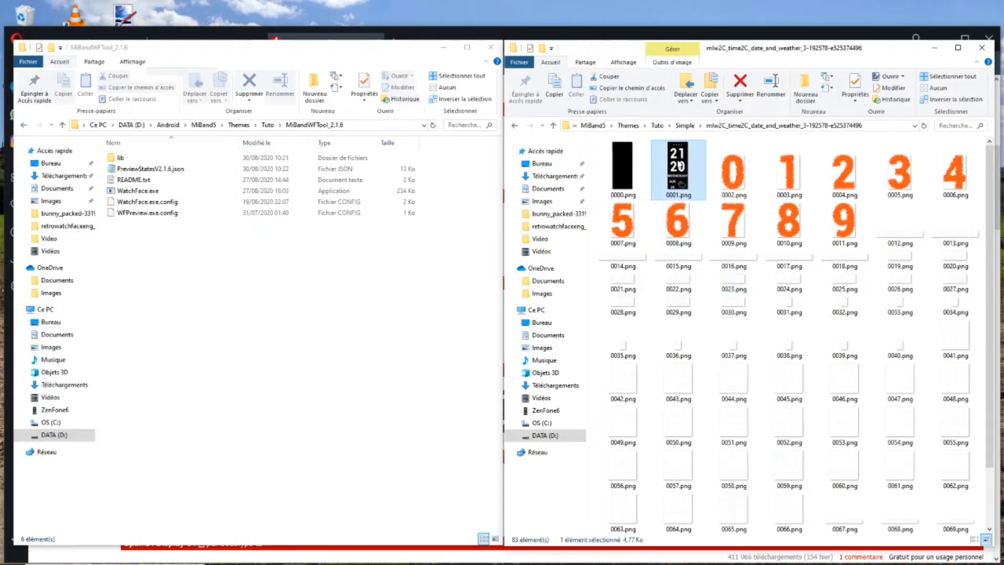
{"action": "key", "text": "Delete"}
Rename the middle of the three generated packed preview images as 0001.png.
{"action": "scroll", "coordinate": [804, 292], "scroll_direction": "down", "scroll_amount": 3}
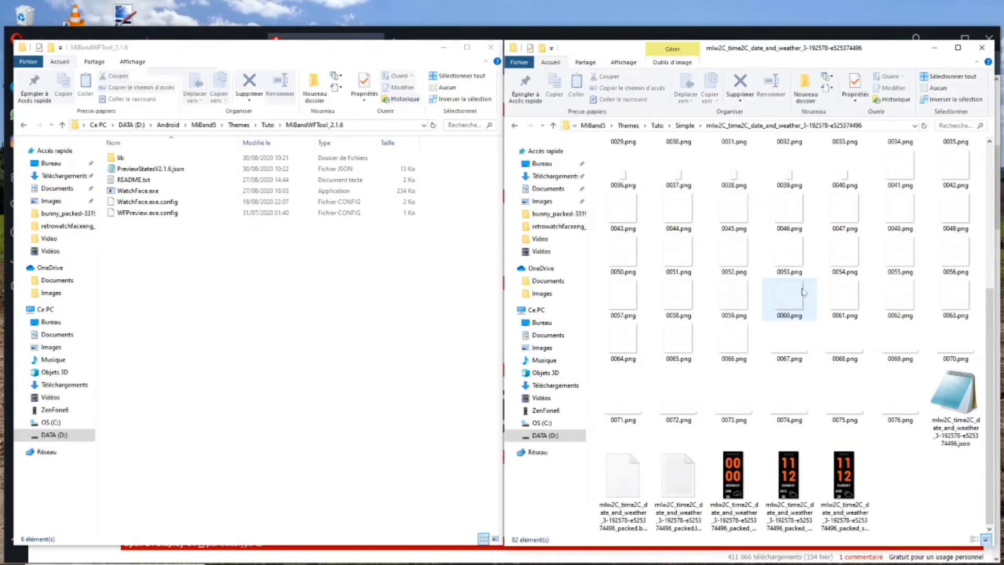
{"action": "left_click", "coordinate": [793, 519]}
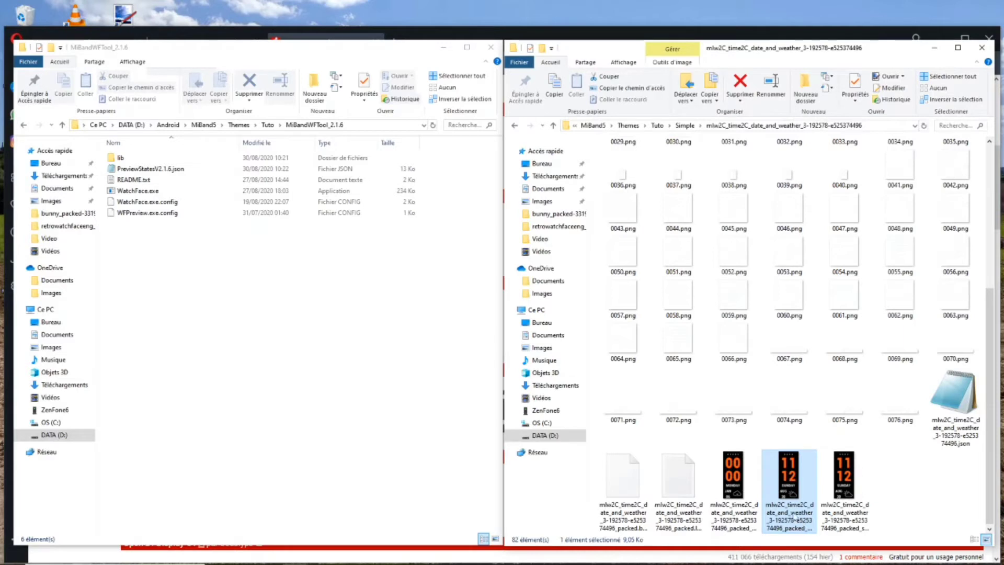
{"action": "left_click", "coordinate": [792, 515]}
{"action": "type", "text": "0001.png"}
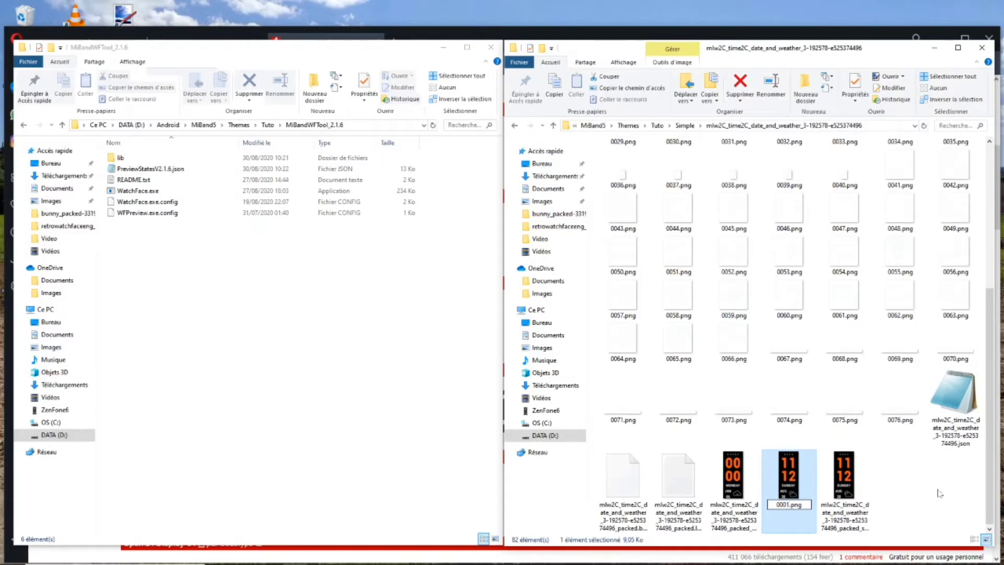
{"action": "left_click", "coordinate": [940, 493]}
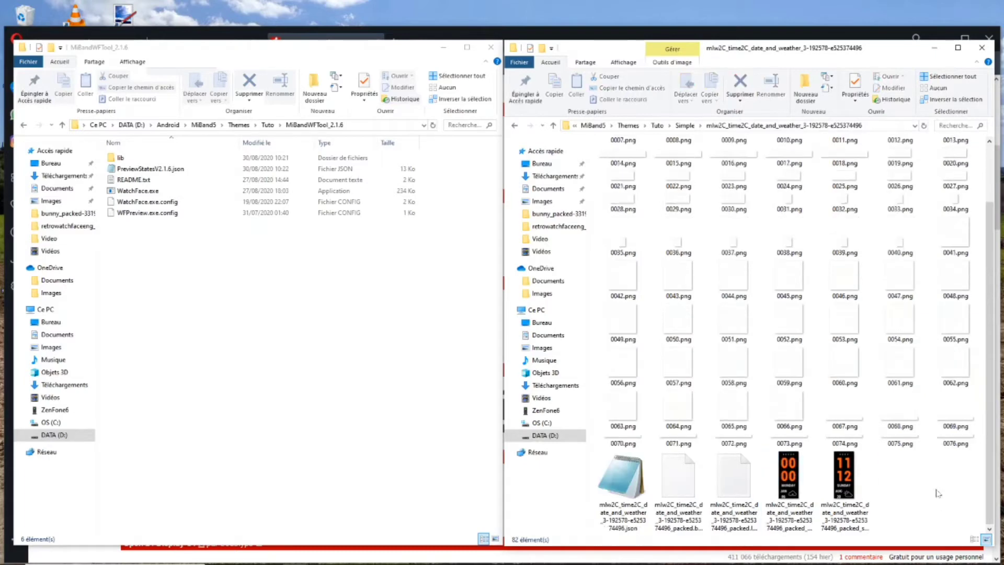
Repack the watch face JSON with WatchFace.exe and view the packed animated GIF.
{"action": "left_click_drag", "start_coordinate": [635, 480], "coordinate": [169, 192]}
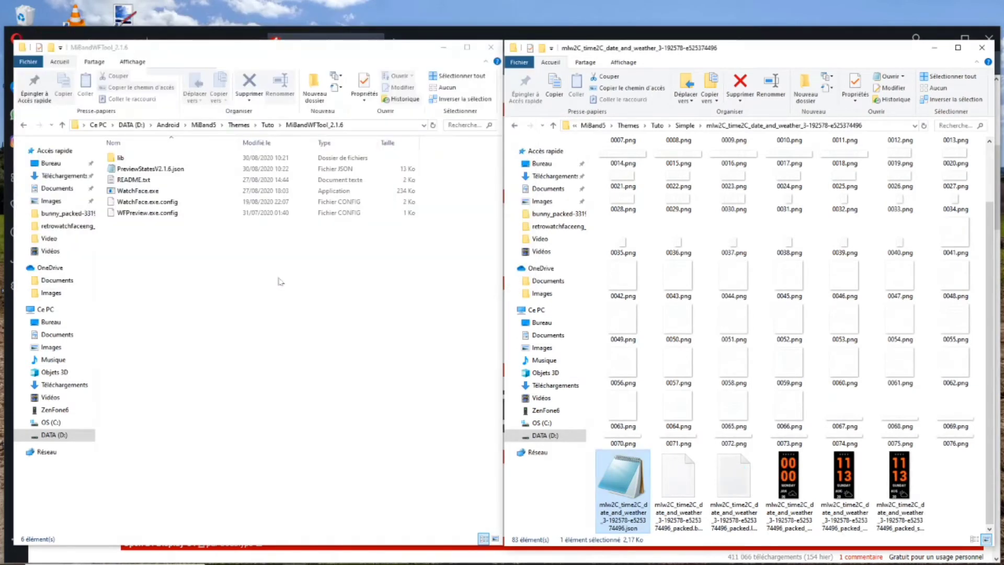
{"action": "scroll", "coordinate": [732, 305], "scroll_direction": "up", "scroll_amount": 5}
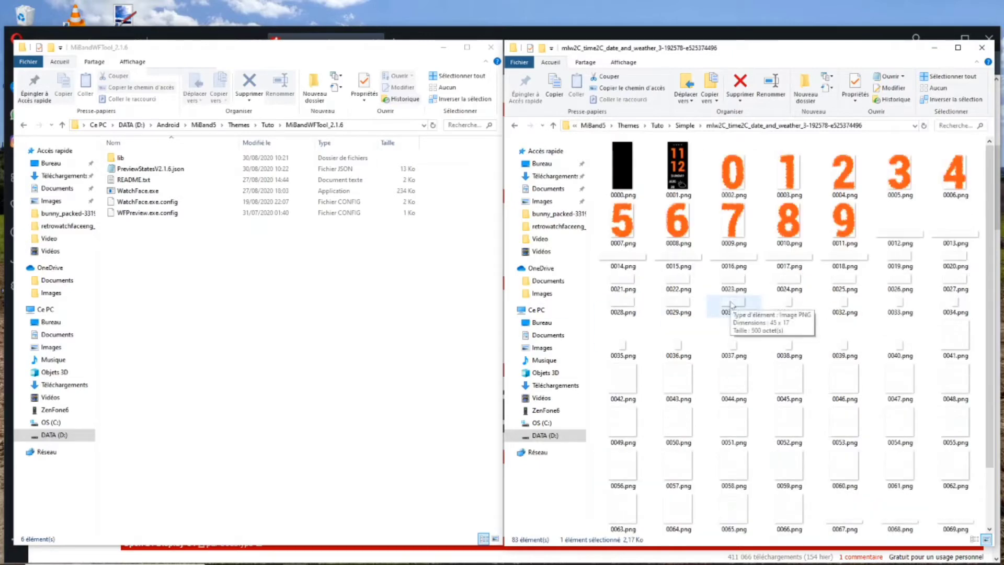
{"action": "scroll", "coordinate": [646, 325], "scroll_direction": "down", "scroll_amount": 2}
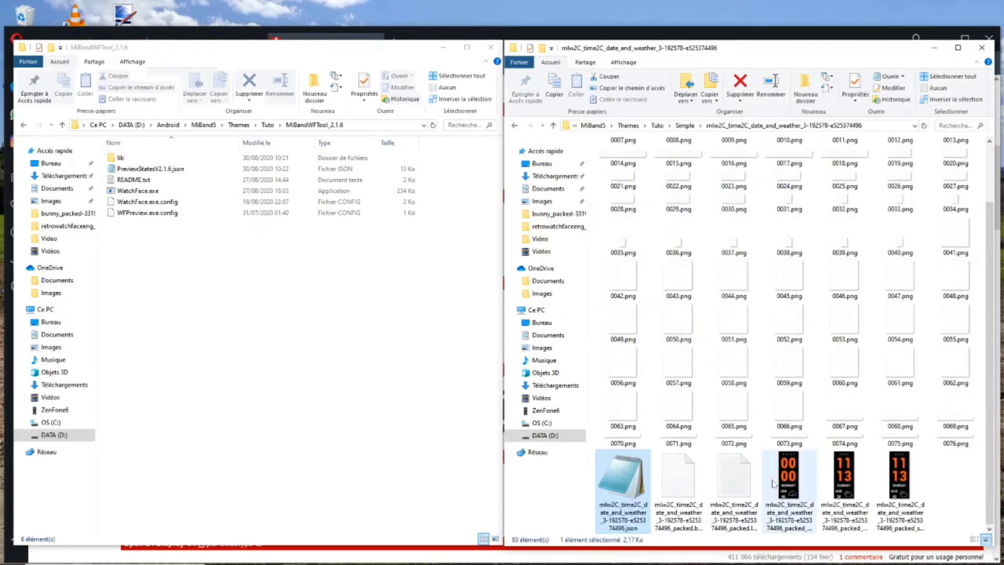
{"action": "double_click", "coordinate": [793, 486]}
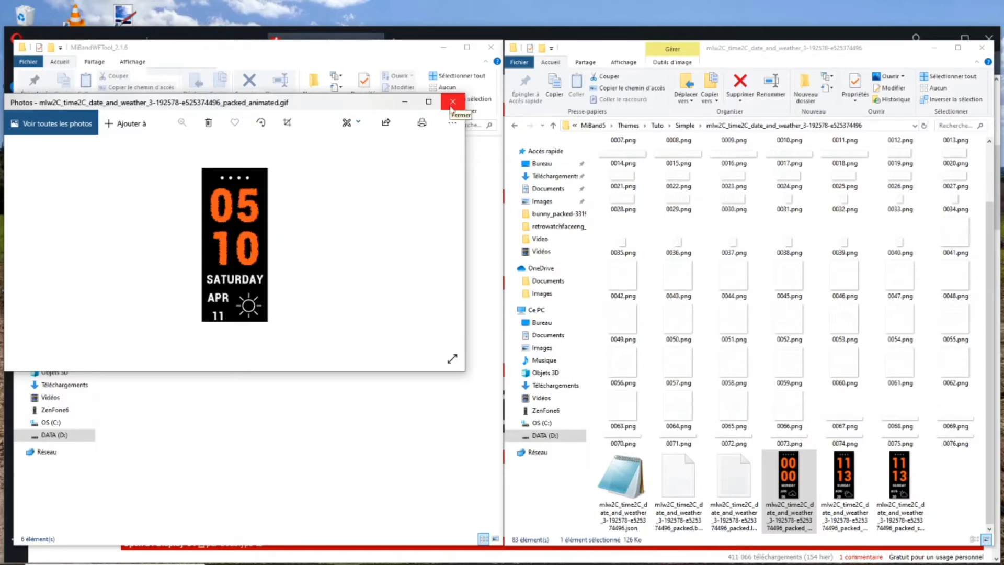
{"action": "left_click", "coordinate": [453, 103]}
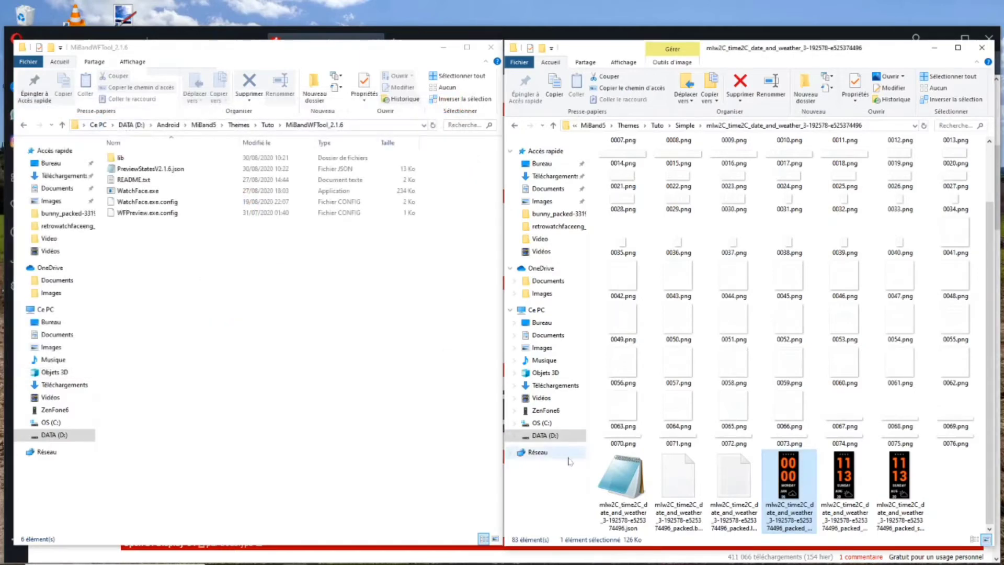
In the watch face JSON, set Y to 37 and 41 for hour tens and ones, 119 and 123 for minute tens and ones, and save.
{"action": "left_click", "coordinate": [635, 484]}
{"action": "double_click", "coordinate": [635, 484]}
{"action": "scroll", "coordinate": [374, 272], "scroll_direction": "down", "scroll_amount": 3}
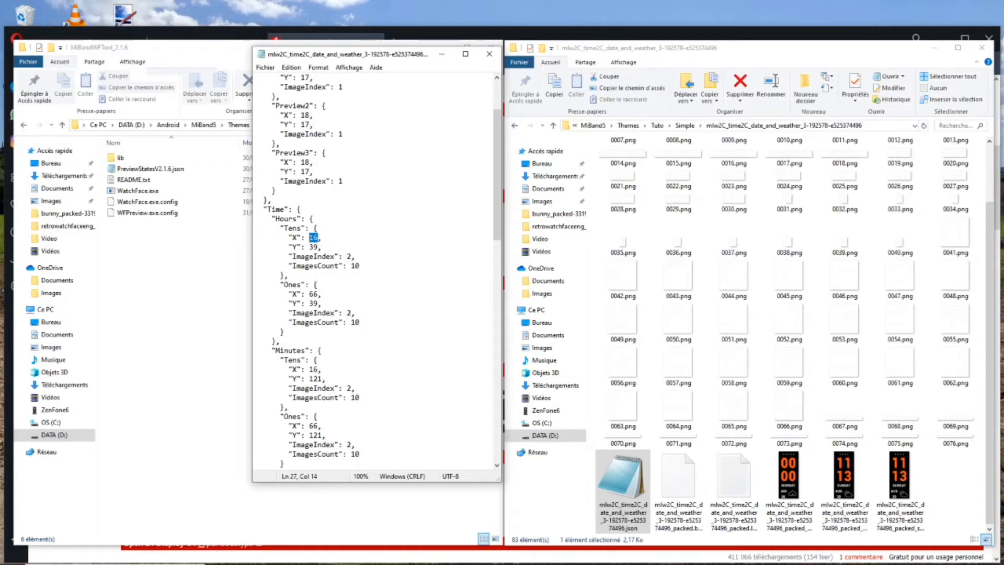
{"action": "type", "text": "14"}
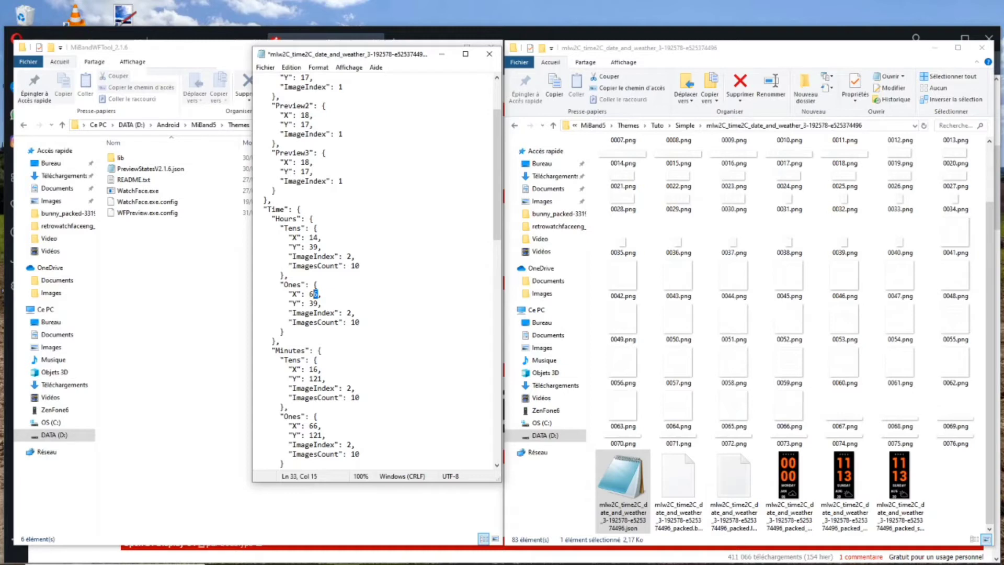
{"action": "key", "text": "shift+Left"}
{"action": "key", "text": "shift+Left"}
{"action": "type", "text": "16"}
{"action": "left_click", "coordinate": [266, 68]}
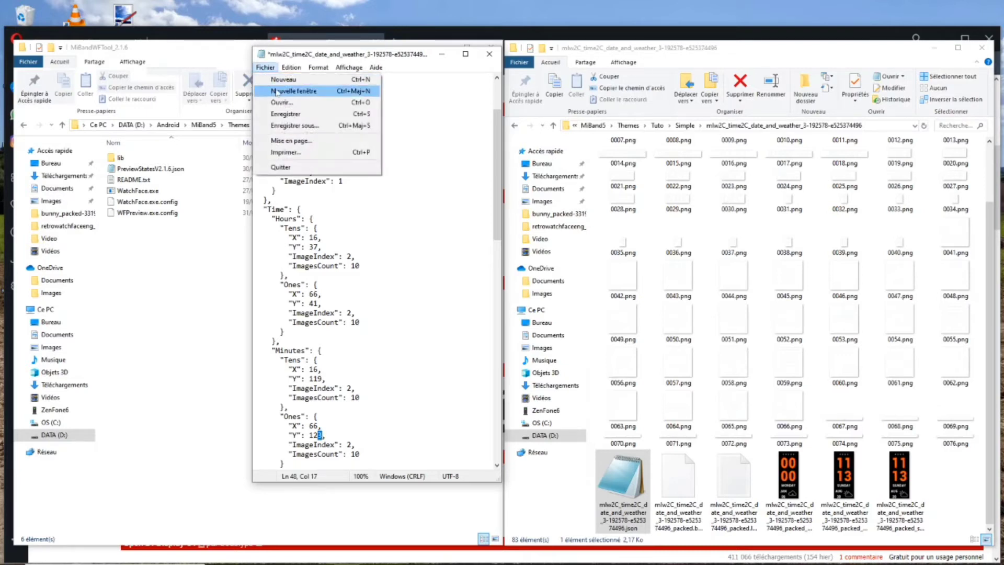
{"action": "left_click", "coordinate": [285, 114]}
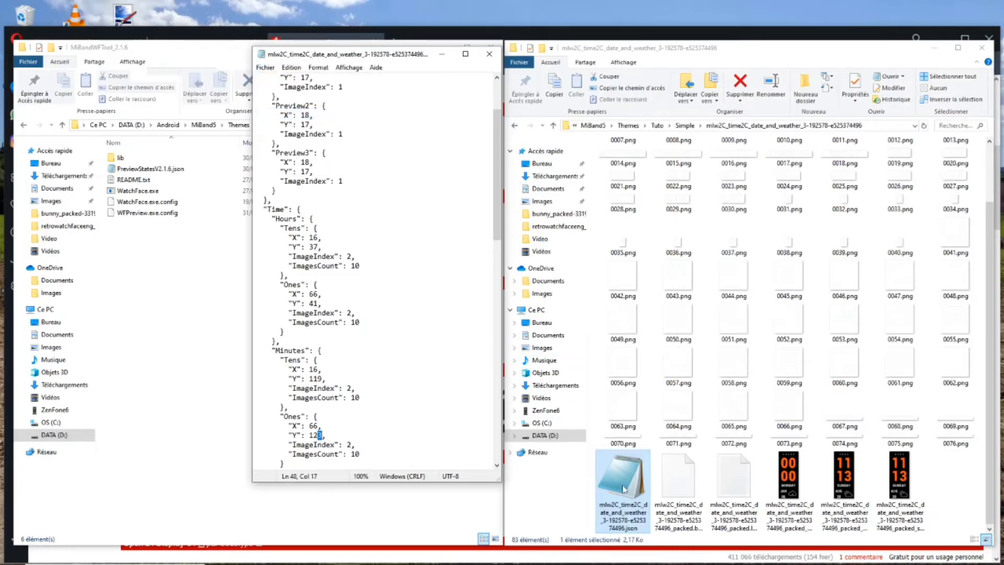
Rebuild the watch face from the edited JSON with WatchFace.exe and check the digit offsets in the packed animated GIF.
{"action": "left_click_drag", "start_coordinate": [622, 486], "coordinate": [162, 197]}
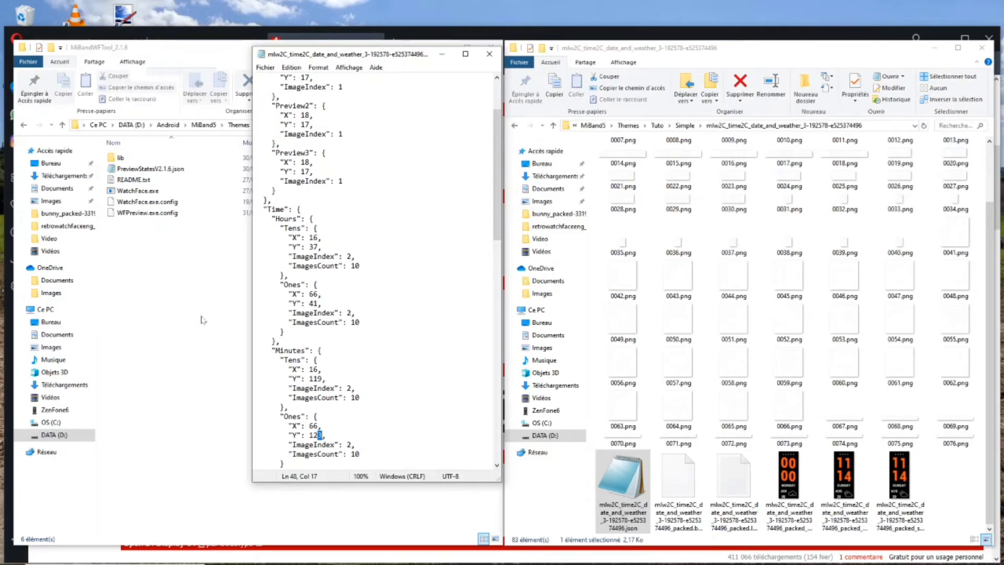
{"action": "double_click", "coordinate": [798, 481]}
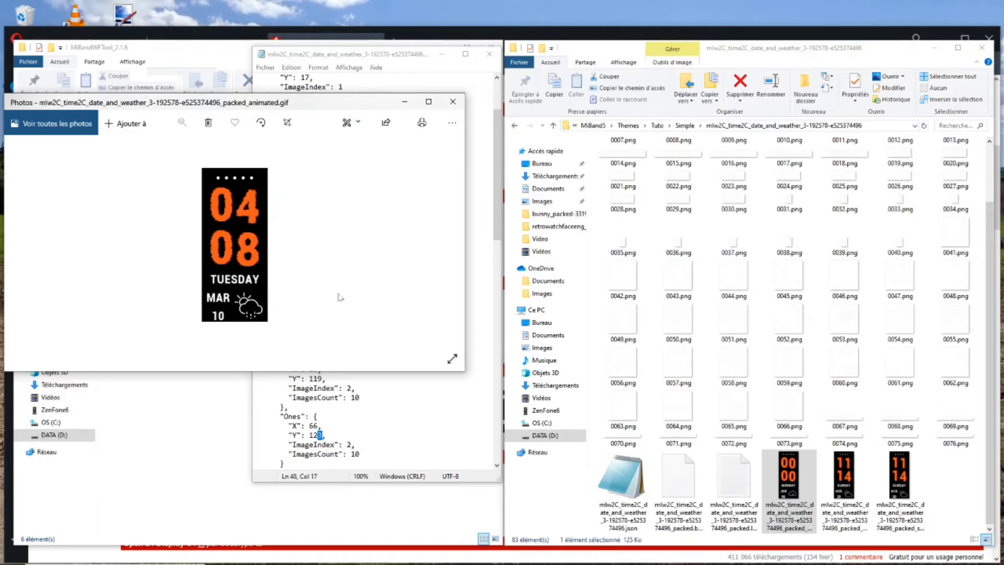
{"action": "left_click", "coordinate": [453, 103]}
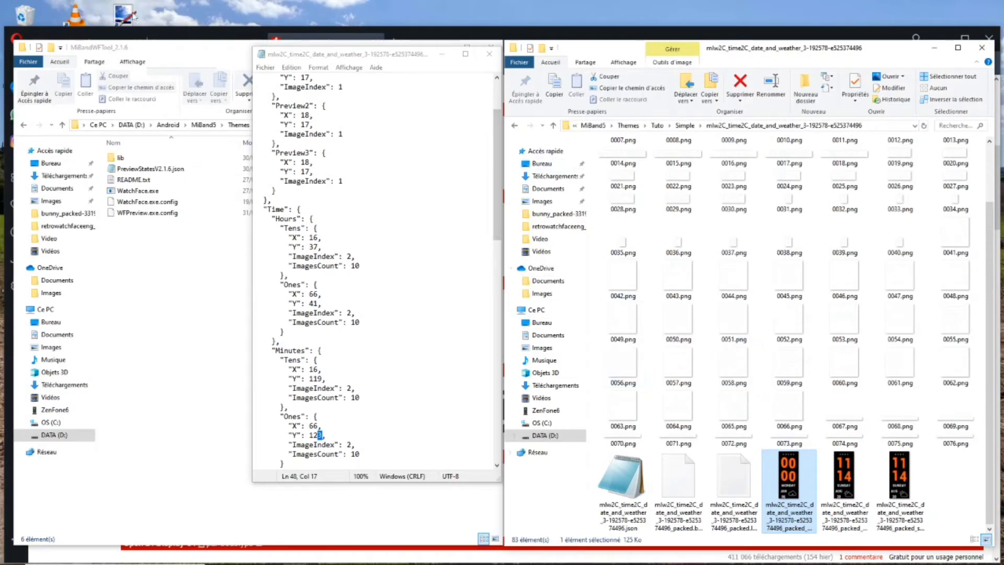
Switch to paint.net and open 0067.png to 0076.png from the watch face folder, each as its own image.
{"action": "double_click", "coordinate": [126, 15]}
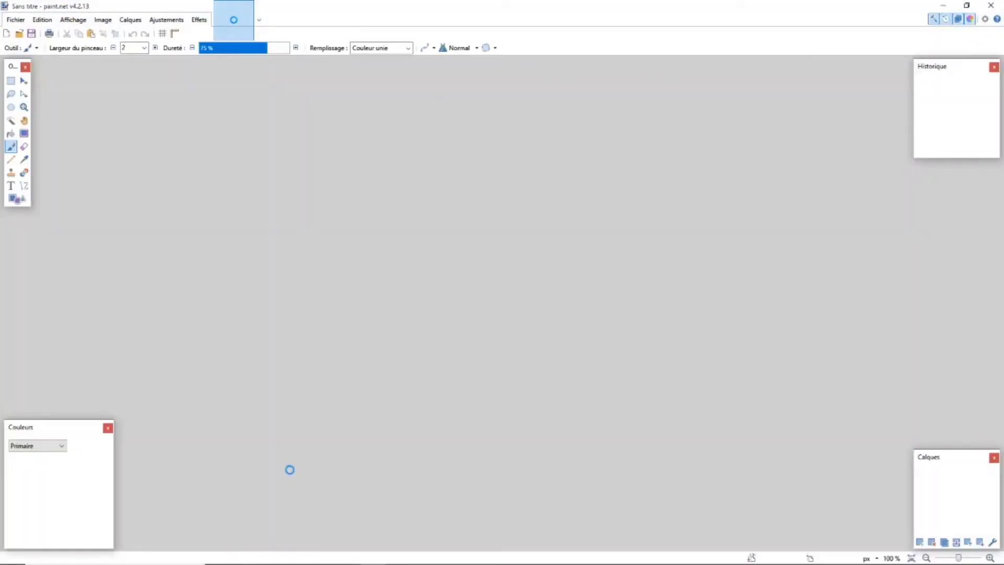
{"action": "mouse_move", "coordinate": [323, 559]}
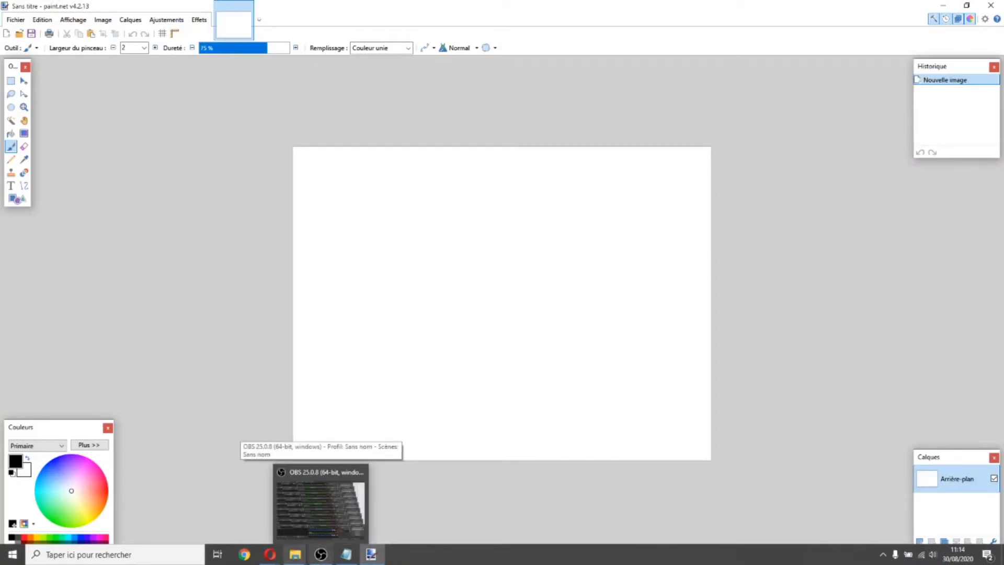
{"action": "mouse_move", "coordinate": [272, 559]}
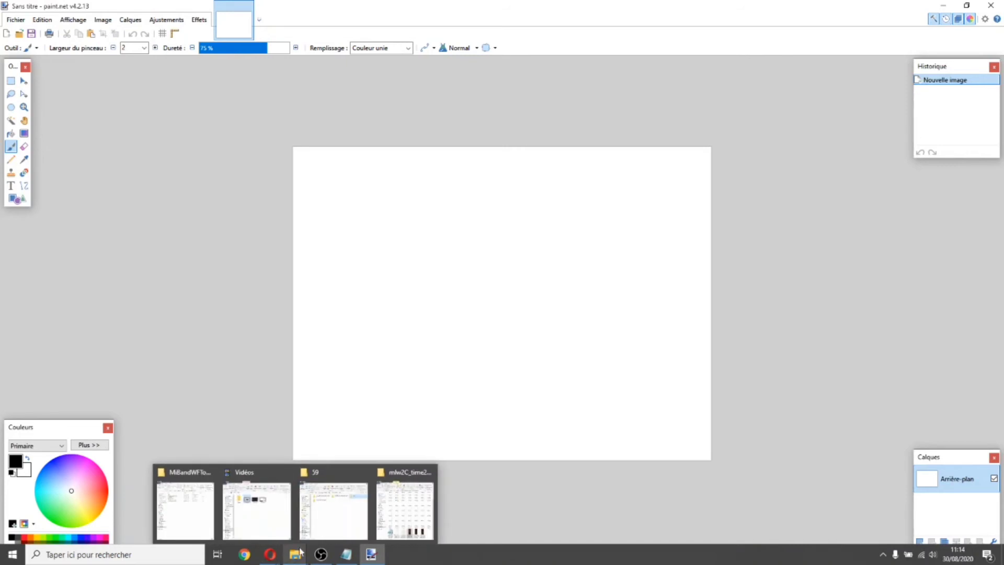
{"action": "left_click", "coordinate": [405, 510]}
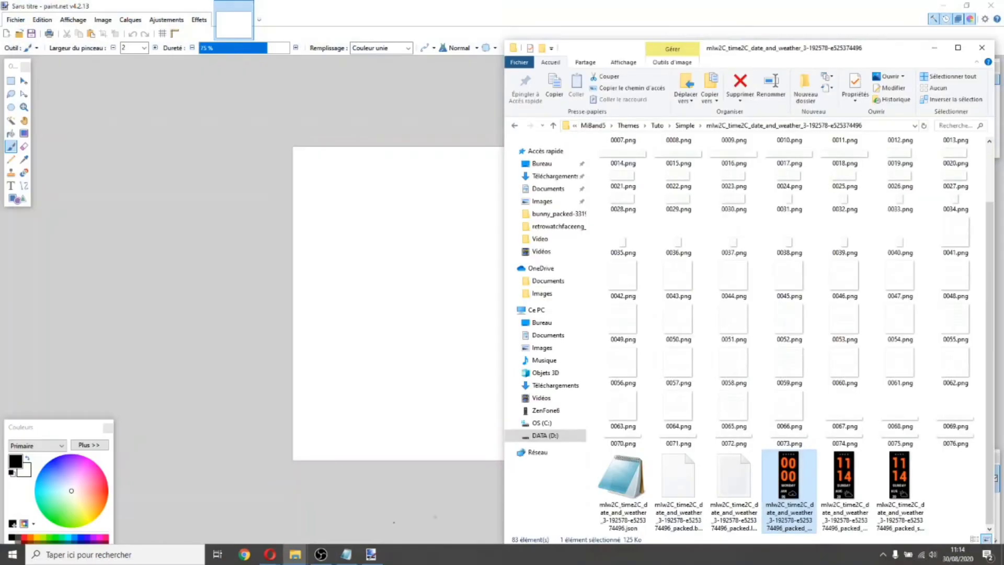
{"action": "left_click", "coordinate": [856, 416]}
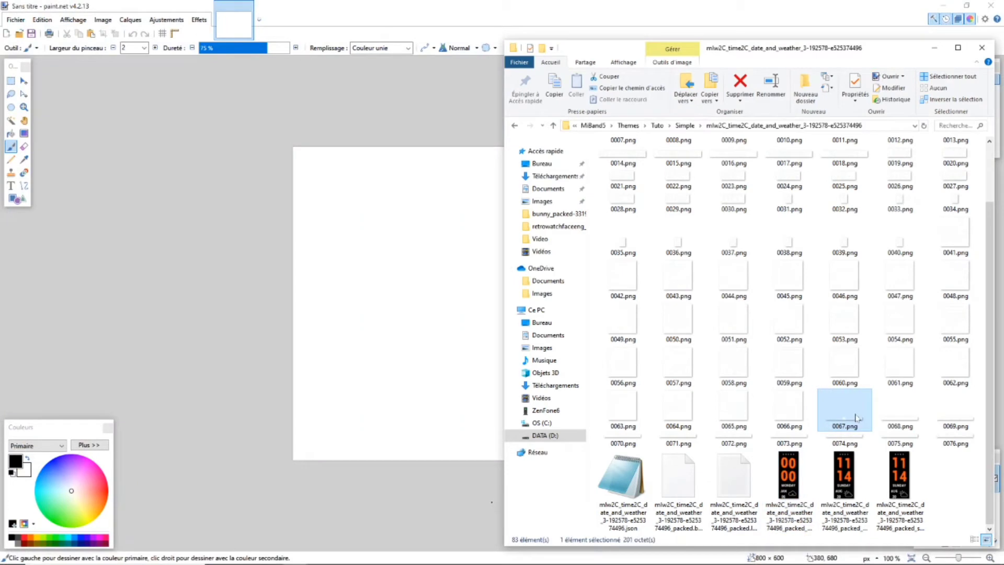
{"action": "key", "text": "shift+Right"}
{"action": "key", "text": "shift+Right"}
{"action": "key", "text": "shift+Down"}
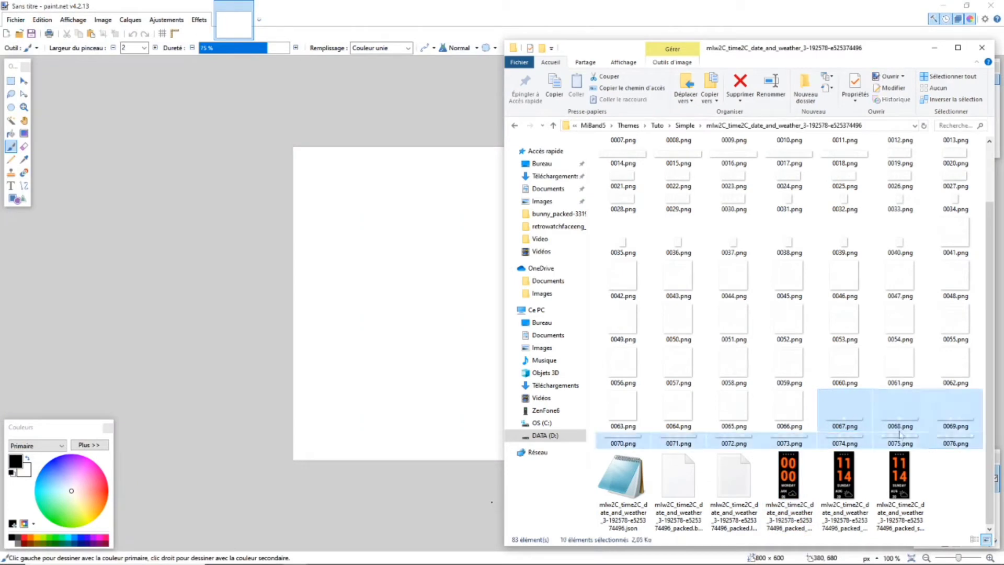
{"action": "mouse_move", "coordinate": [849, 417]}
{"action": "left_mouse_down"}
{"action": "mouse_move", "coordinate": [557, 193]}
{"action": "mouse_move", "coordinate": [170, 210]}
{"action": "left_mouse_up"}
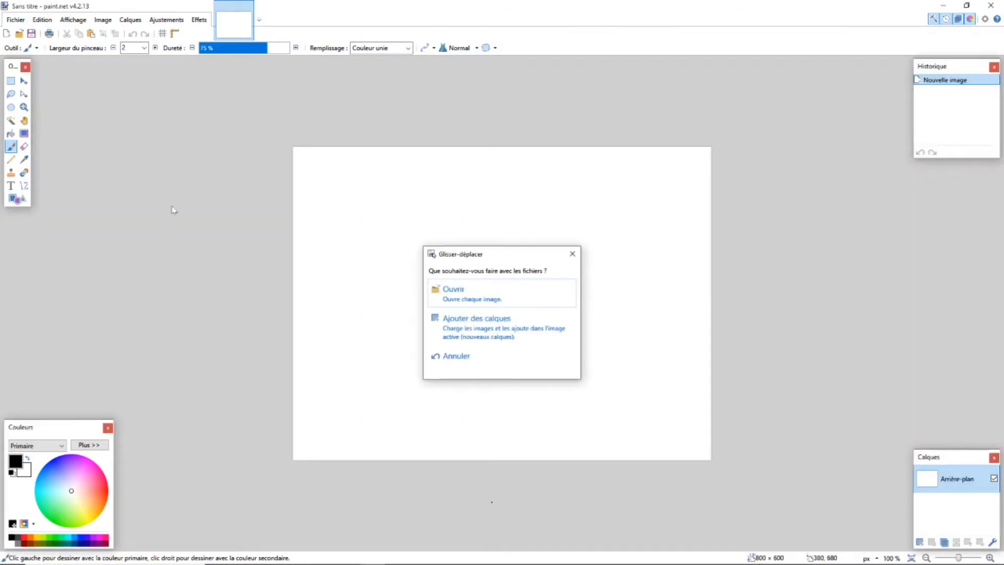
{"action": "left_click", "coordinate": [438, 294]}
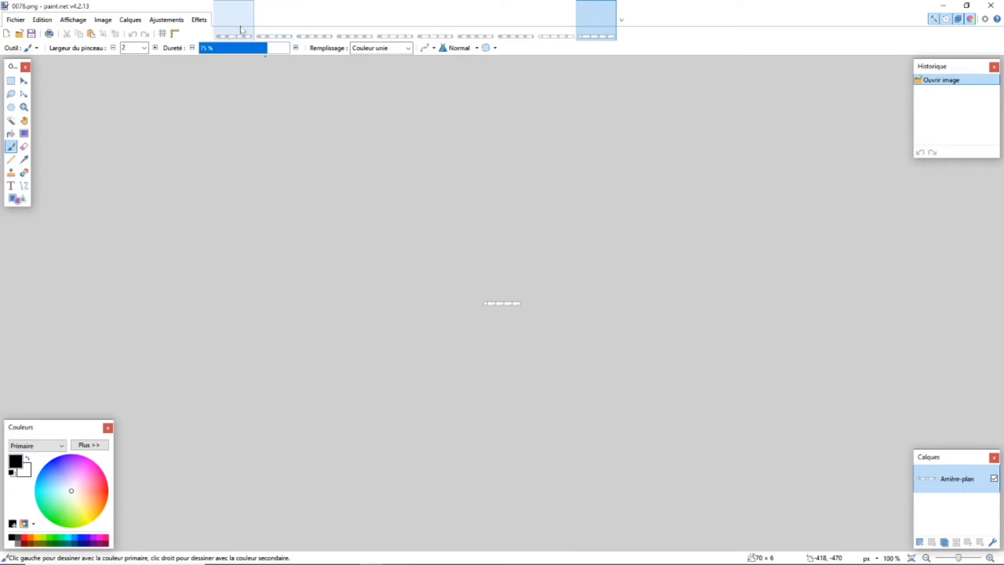
Erase the entire content of 0067.png, leaving its canvas transparent.
{"action": "left_click", "coordinate": [241, 30]}
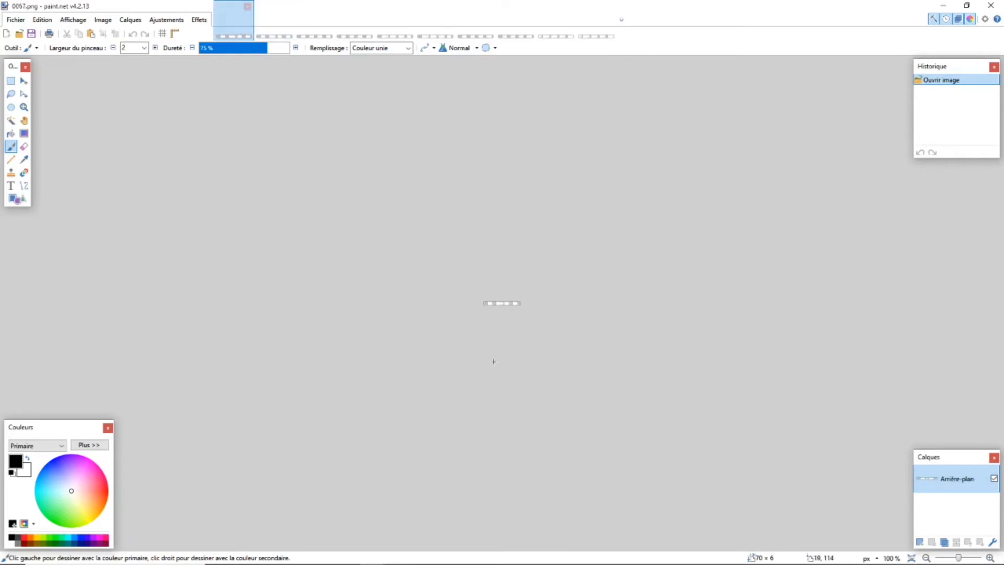
{"action": "scroll", "coordinate": [580, 450], "scroll_direction": "up", "scroll_amount": 10}
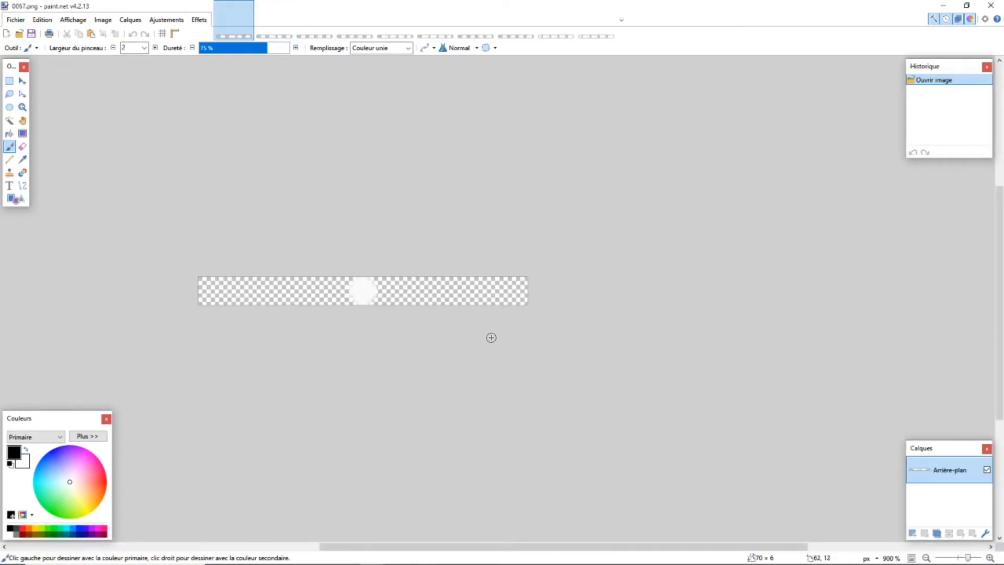
{"action": "key", "text": "ctrl+a"}
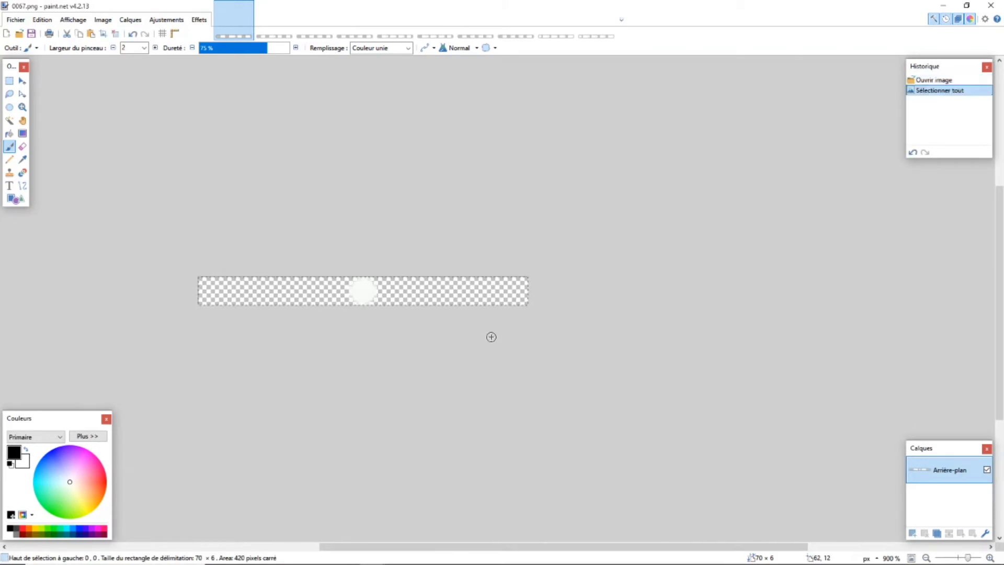
{"action": "key", "text": "Delete"}
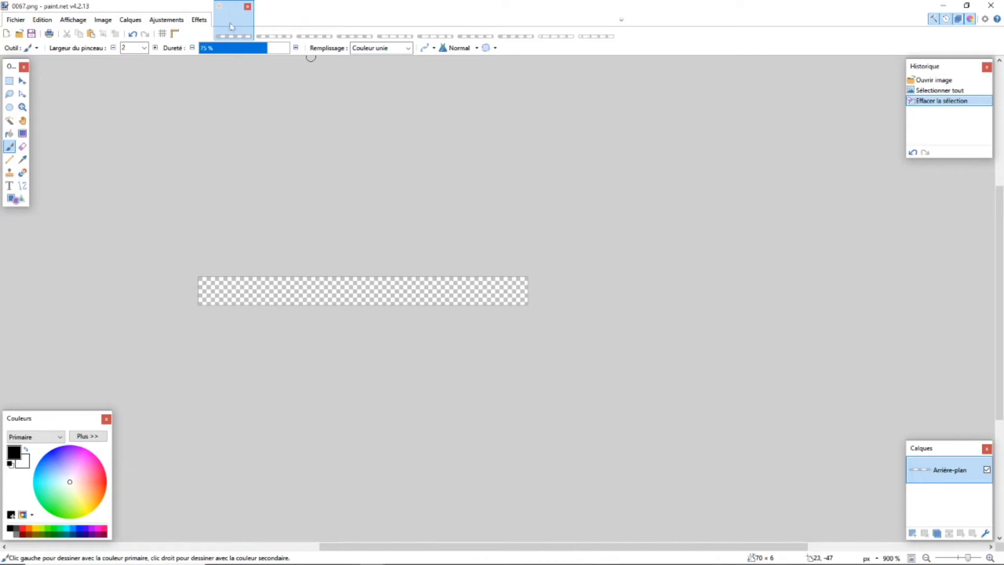
Erase the entire contents of images 0068.png and 0069.png.
{"action": "left_click", "coordinate": [283, 33]}
{"action": "key", "text": "ctrl+a"}
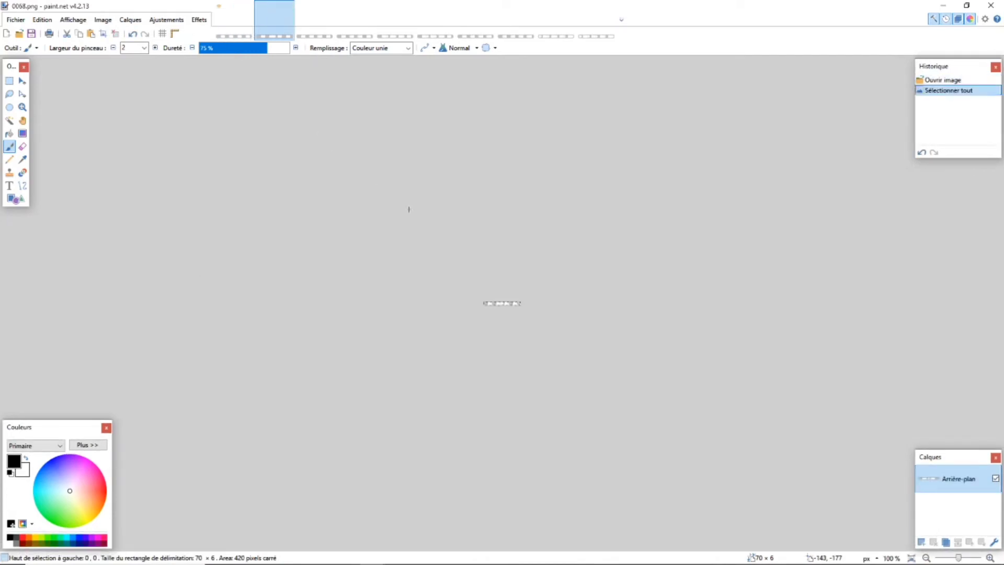
{"action": "key", "text": "Delete"}
{"action": "key", "text": "ctrl+Tab"}
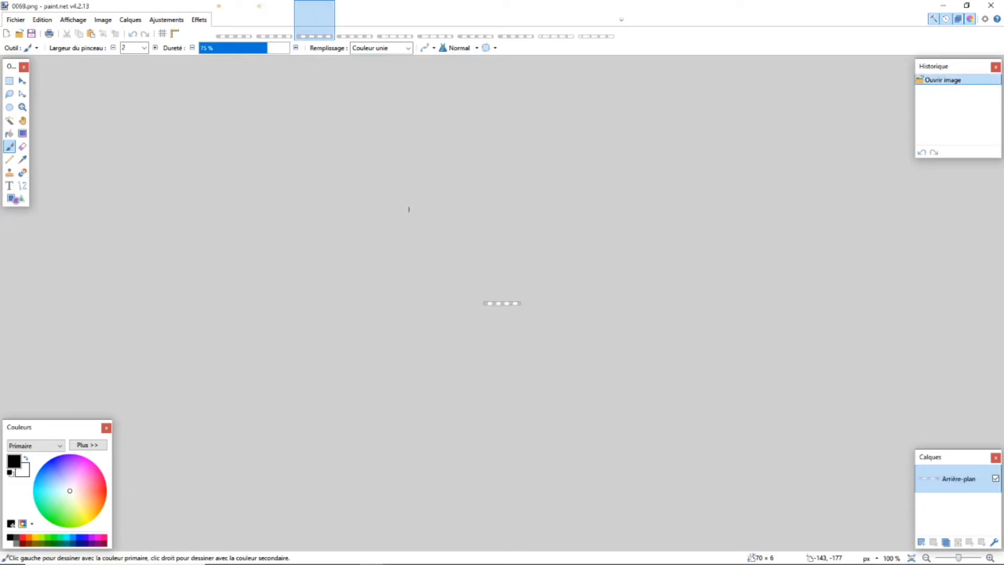
{"action": "key", "text": "ctrl+a"}
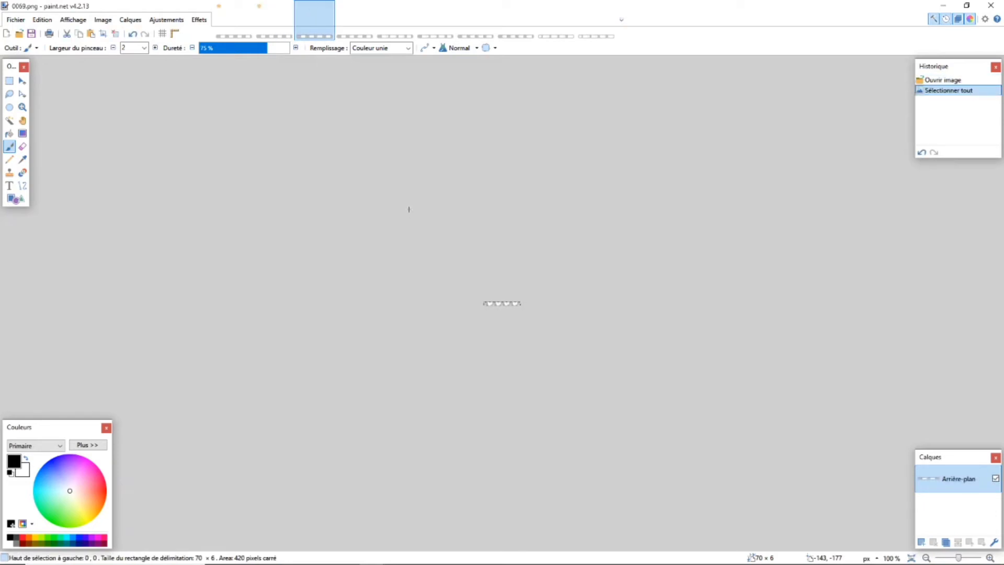
{"action": "key", "text": "Delete"}
Erase the entire contents of images 0070.png, 0071.png and 0072.png.
{"action": "key", "text": "ctrl+Tab"}
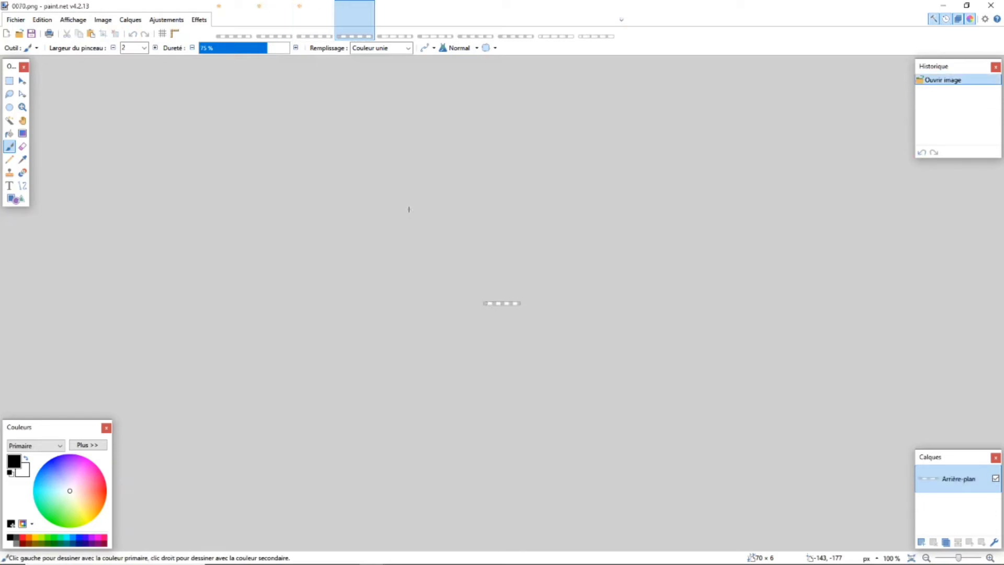
{"action": "key", "text": "ctrl+s"}
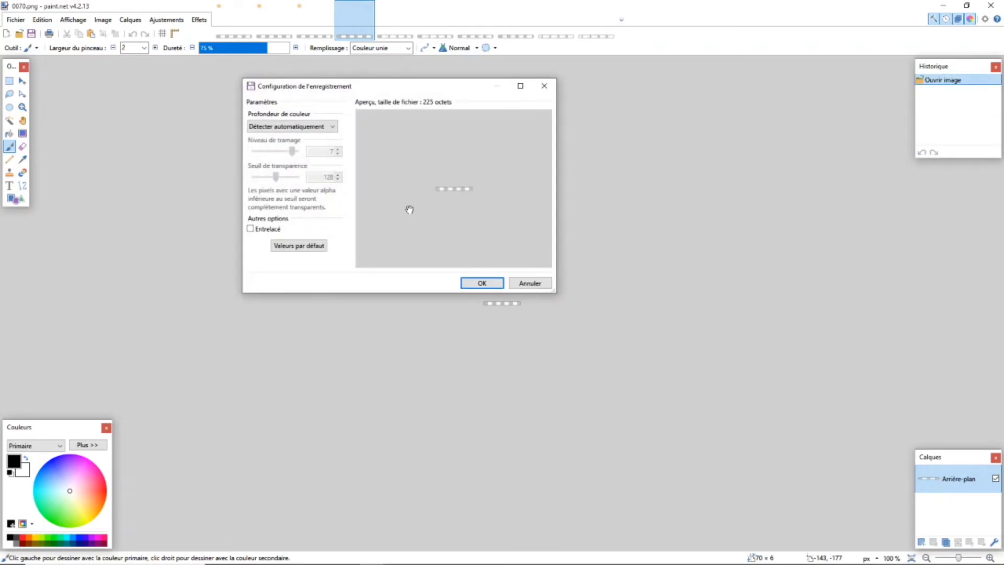
{"action": "key", "text": "Return"}
{"action": "key", "text": "ctrl+a"}
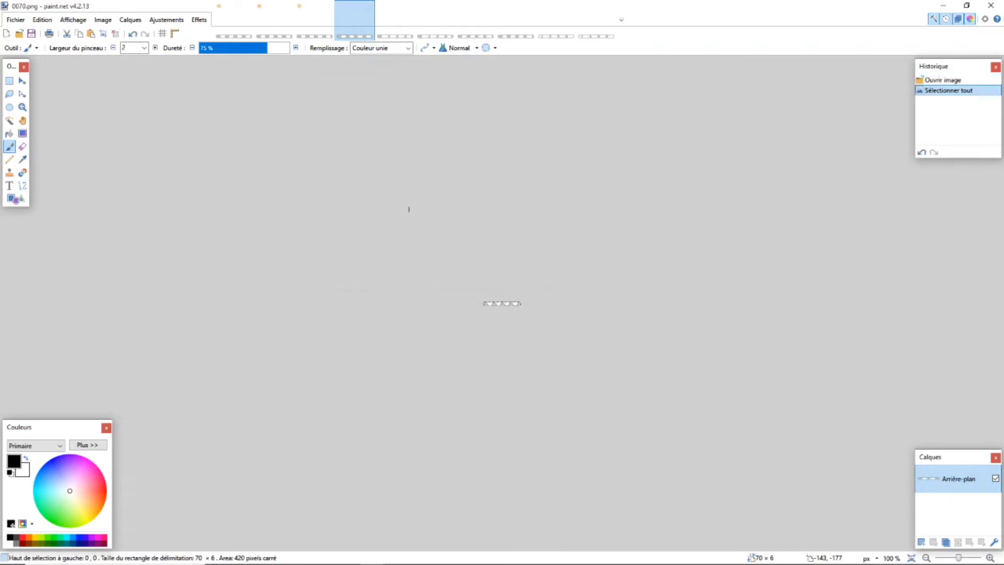
{"action": "key", "text": "Delete"}
{"action": "key", "text": "ctrl+Tab"}
{"action": "key", "text": "ctrl+a"}
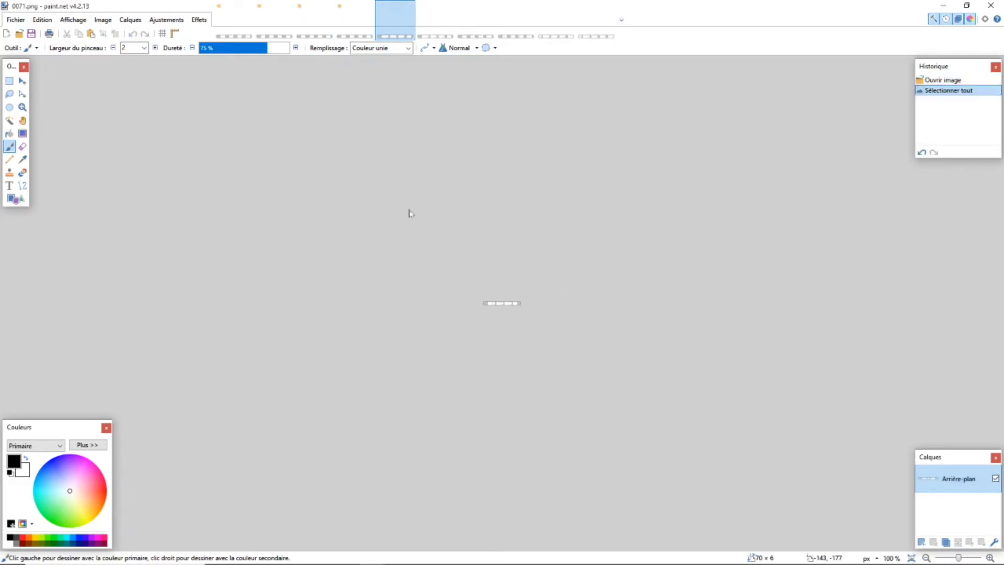
{"action": "key", "text": "Delete"}
{"action": "key", "text": "ctrl+Tab"}
{"action": "key", "text": "ctrl+a"}
{"action": "key", "text": "Delete"}
Erase the entire contents of images 0074.png, 0075.png and 0076.png, skipping 0073.png.
{"action": "key", "text": "ctrl+Tab"}
{"action": "key", "text": "ctrl+Tab"}
{"action": "key", "text": "ctrl+a"}
{"action": "key", "text": "Delete"}
{"action": "key", "text": "ctrl+Tab"}
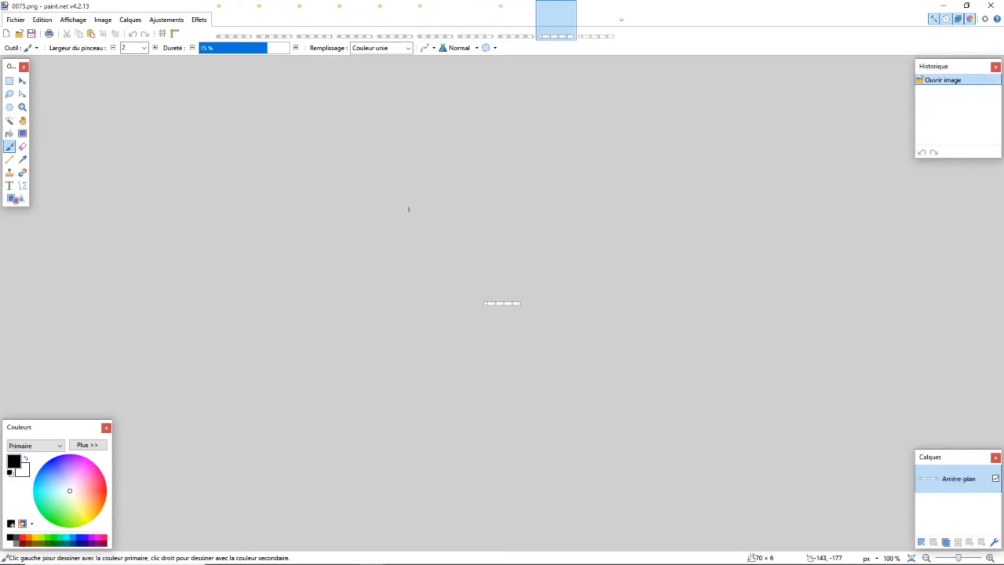
{"action": "key", "text": "ctrl+a"}
{"action": "key", "text": "ctrl+a"}
{"action": "key", "text": "Delete"}
{"action": "key", "text": "ctrl+Tab"}
{"action": "key", "text": "ctrl+a"}
{"action": "key", "text": "ctrl+a"}
{"action": "key", "text": "Delete"}
Go back to the skipped image 0073.png and erase its entire content.
{"action": "key", "text": "ctrl+shift+Tab"}
{"action": "key", "text": "ctrl+shift+Tab"}
{"action": "key", "text": "ctrl+shift+Tab"}
{"action": "key", "text": "ctrl+a"}
{"action": "key", "text": "ctrl+a"}
{"action": "key", "text": "Delete"}
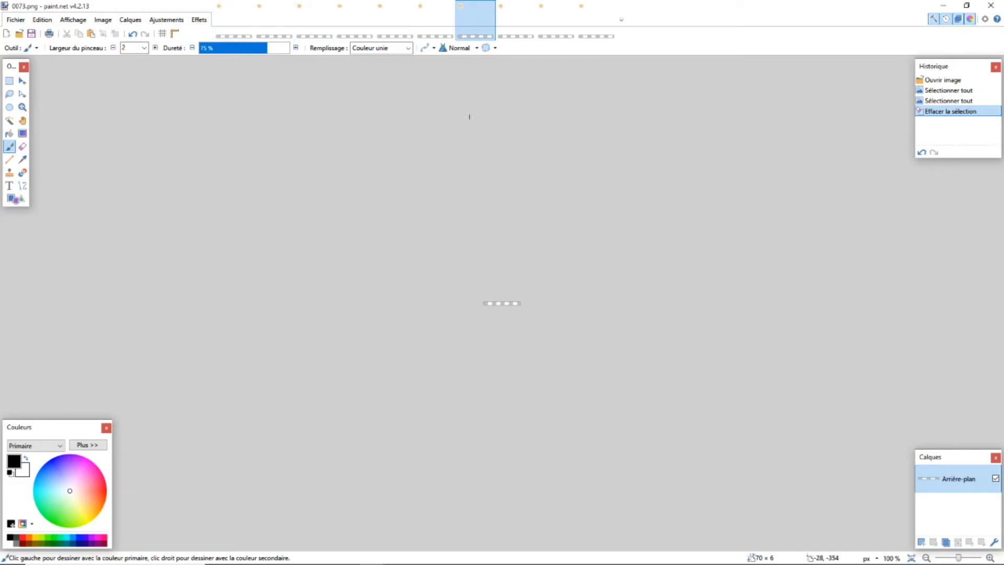
In 0076.png, select a full-width 70 × 4 px rectangle starting 1 px below the canvas's upper edge.
{"action": "left_click", "coordinate": [604, 29]}
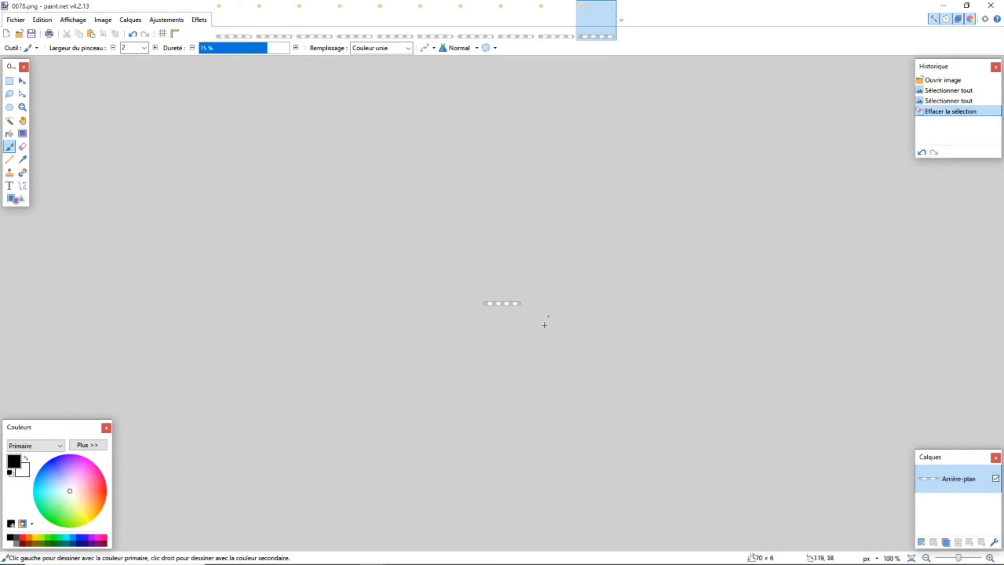
{"action": "scroll", "coordinate": [539, 316], "scroll_direction": "up", "scroll_amount": 8}
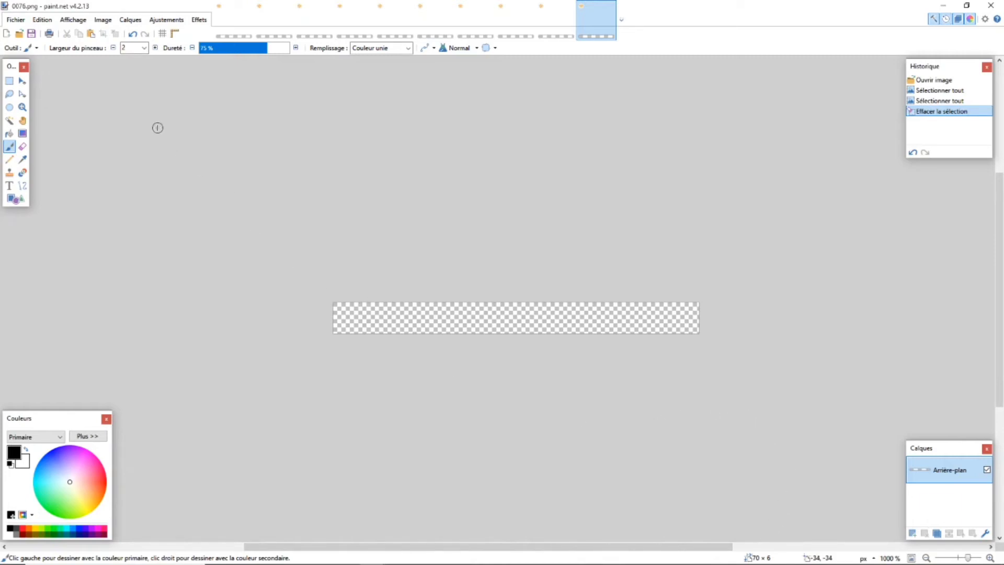
{"action": "left_click", "coordinate": [9, 80]}
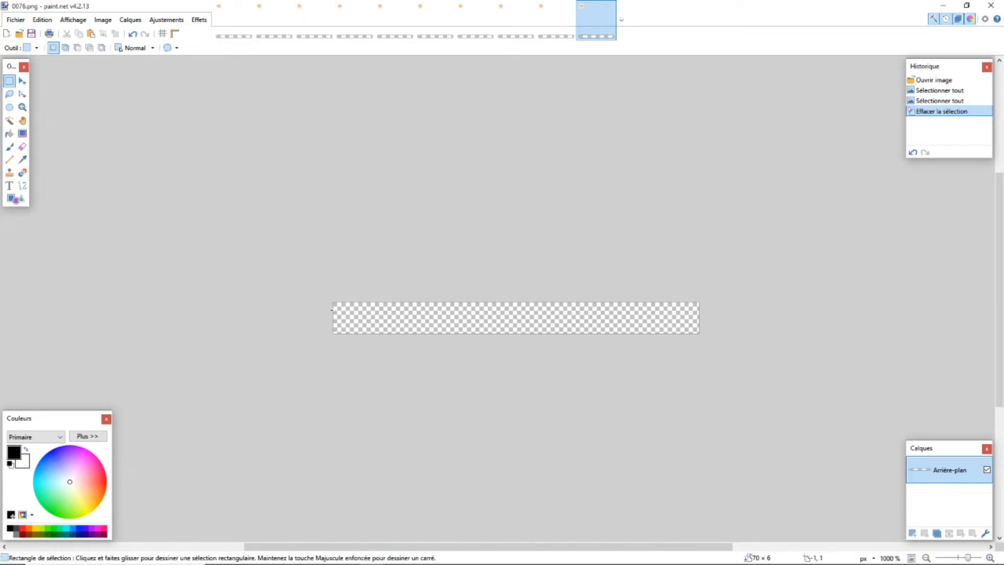
{"action": "left_click_drag", "start_coordinate": [331, 310], "coordinate": [699, 325]}
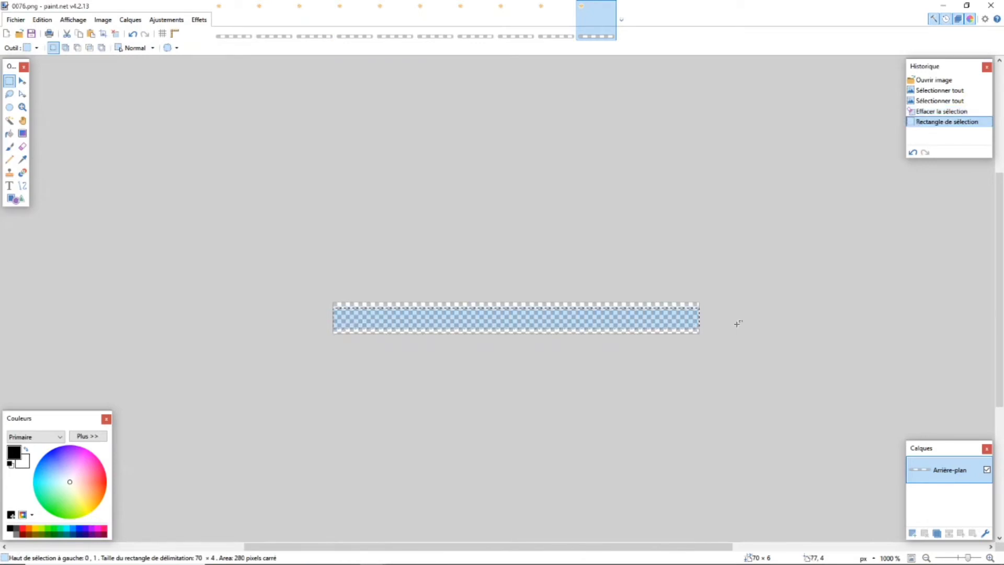
Set the primary colour to blue and fill the selected rectangle in 0076.png with the Paint Bucket.
{"action": "left_click", "coordinate": [27, 516]}
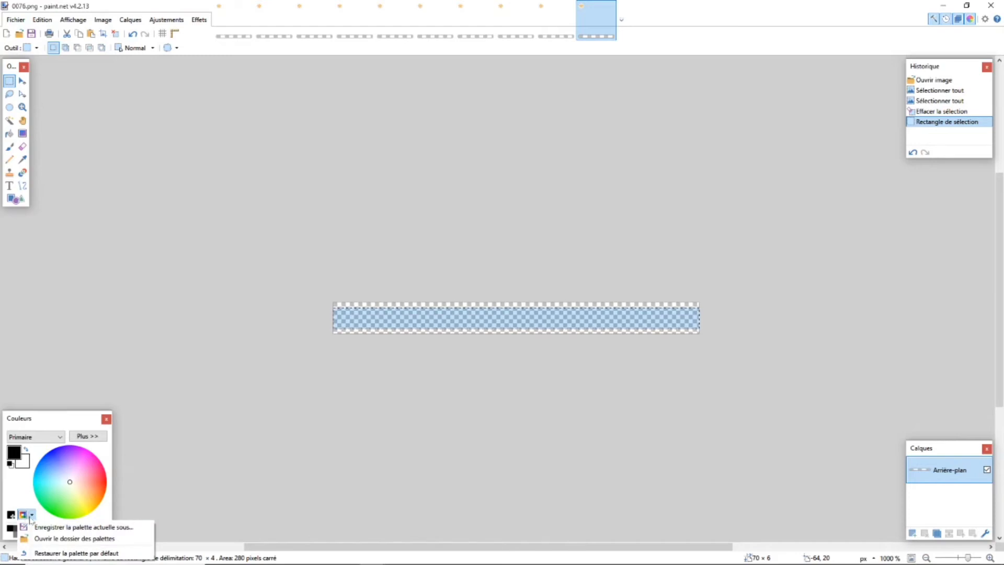
{"action": "left_click", "coordinate": [20, 492]}
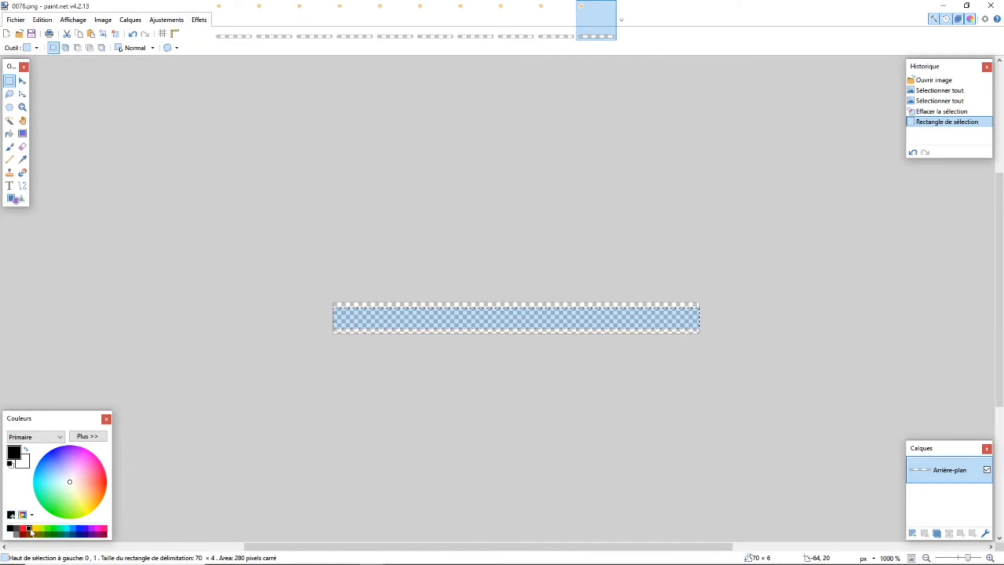
{"action": "left_click", "coordinate": [74, 529]}
{"action": "left_click", "coordinate": [10, 133]}
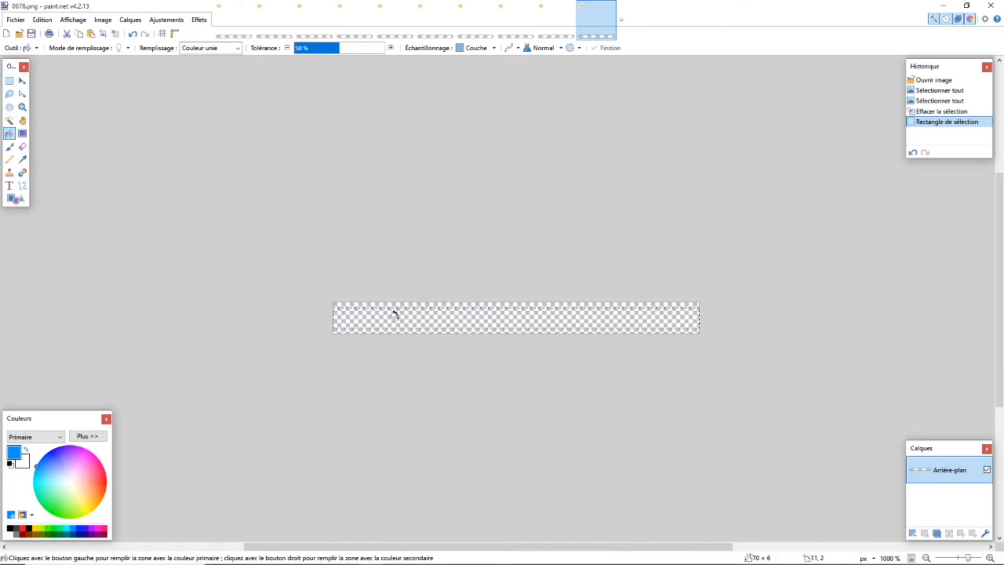
{"action": "left_click", "coordinate": [571, 321]}
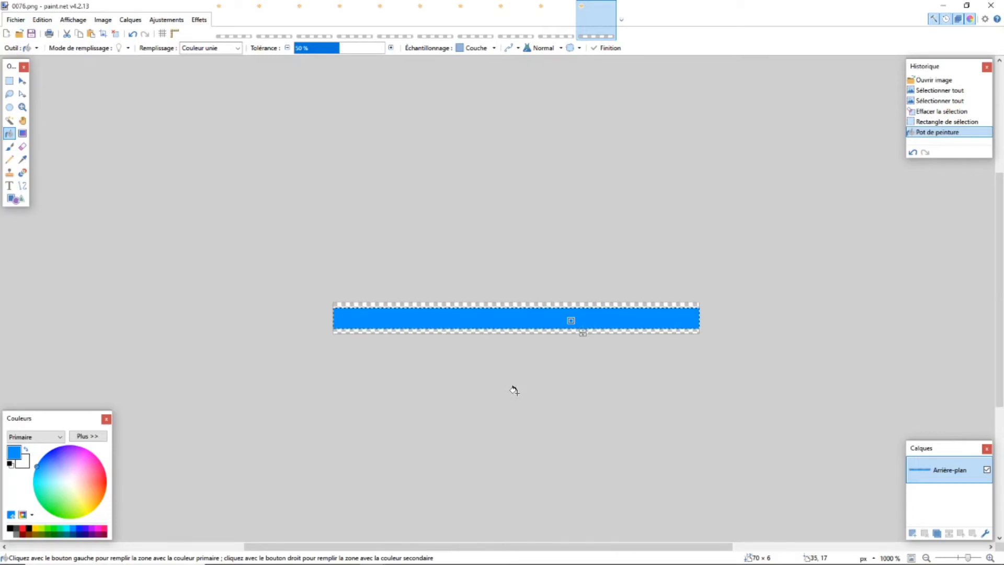
Paste the blue bar from 0076.png into images 0075.png, 0074.png, 0073.png and 0072.png.
{"action": "left_click", "coordinate": [556, 30]}
{"action": "key", "text": "m"}
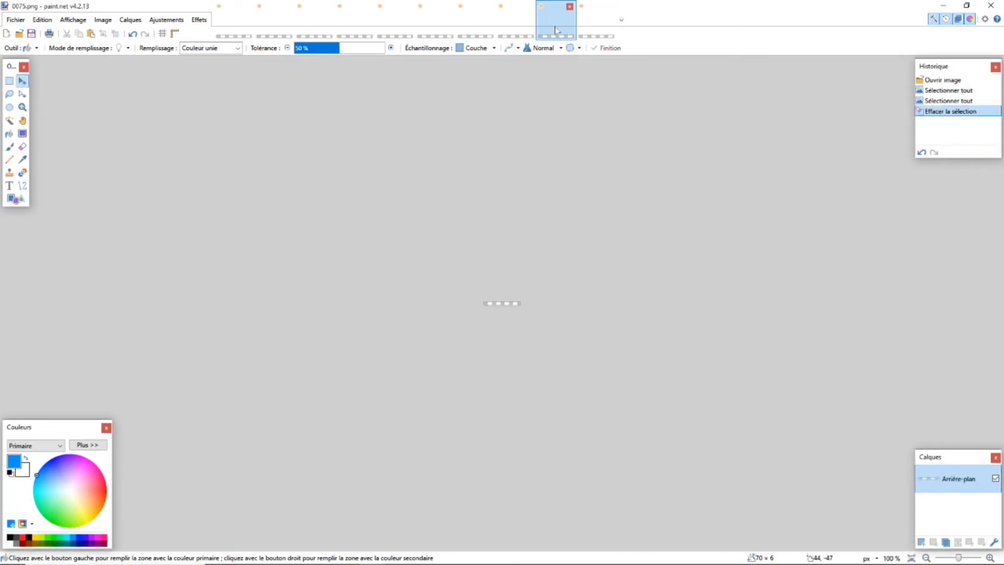
{"action": "key", "text": "BackSpace"}
{"action": "left_click", "coordinate": [528, 28]}
{"action": "key", "text": "ctrl+v"}
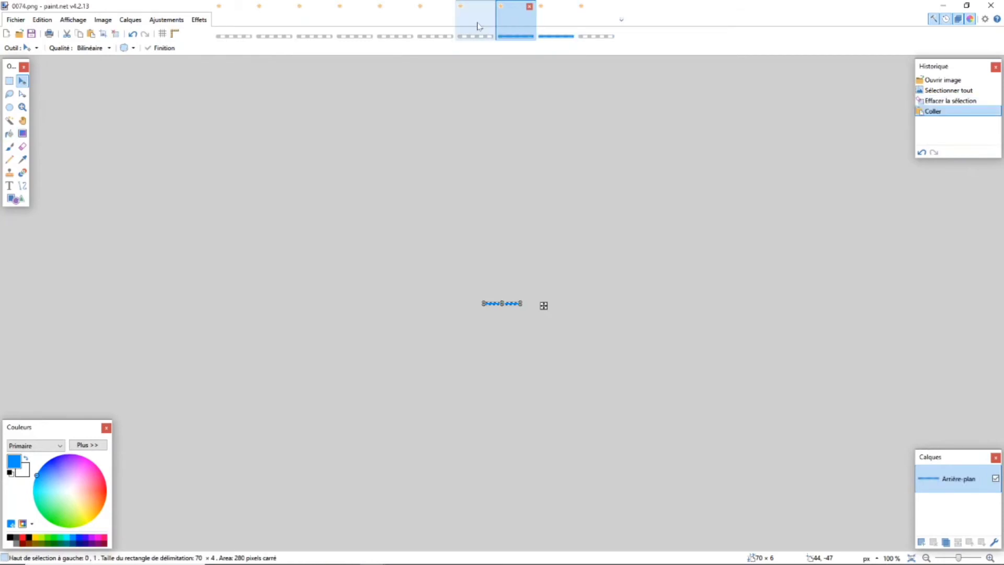
{"action": "left_click", "coordinate": [476, 26]}
{"action": "key", "text": "ctrl+v"}
{"action": "left_click", "coordinate": [437, 26]}
{"action": "key", "text": "ctrl+v"}
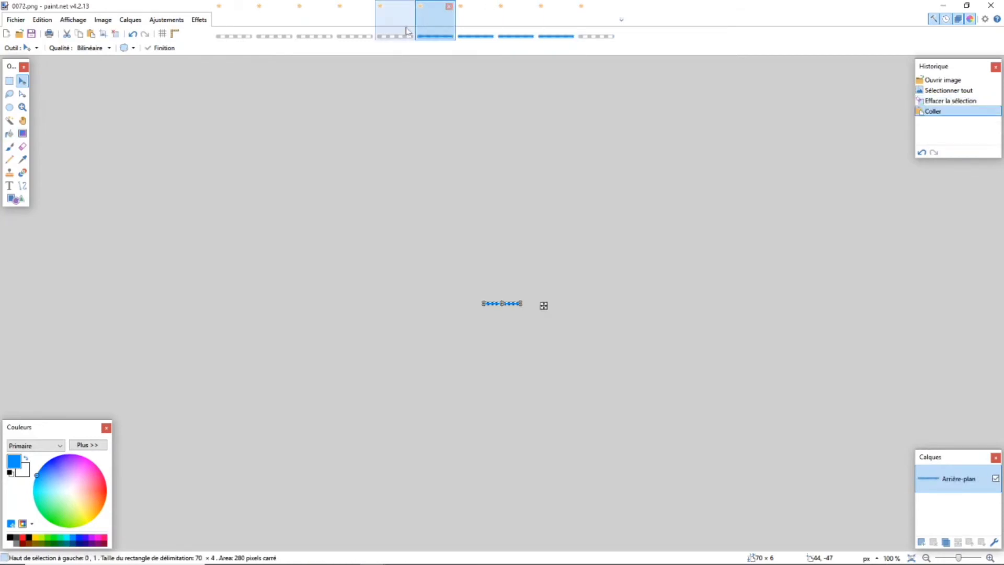
Paste the blue bar into images 0071.png, 0070.png, 0069.png, 0068.png and 0067.png, and return to 0076.png.
{"action": "left_click", "coordinate": [395, 27]}
{"action": "key", "text": "ctrl+v"}
{"action": "left_click", "coordinate": [355, 27]}
{"action": "key", "text": "ctrl+v"}
{"action": "left_click", "coordinate": [321, 27]}
{"action": "key", "text": "ctrl+v"}
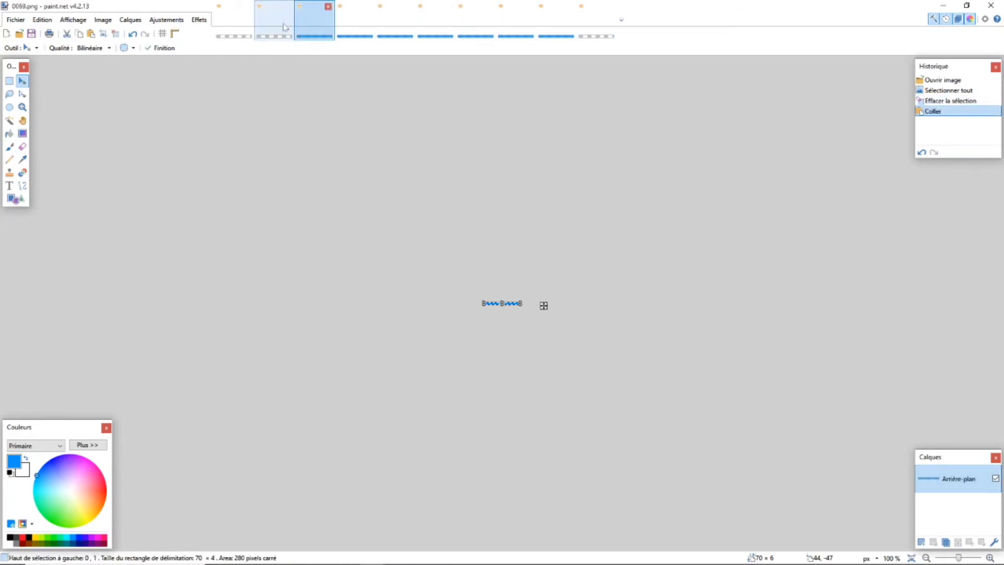
{"action": "left_click", "coordinate": [277, 26]}
{"action": "key", "text": "ctrl+v"}
{"action": "left_click", "coordinate": [246, 27]}
{"action": "key", "text": "ctrl+v"}
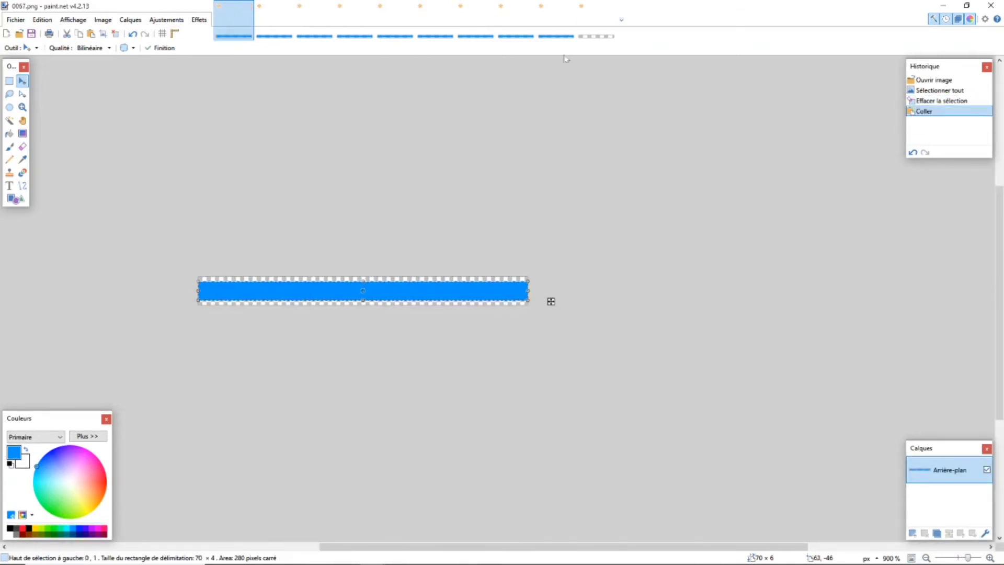
{"action": "left_click", "coordinate": [596, 23]}
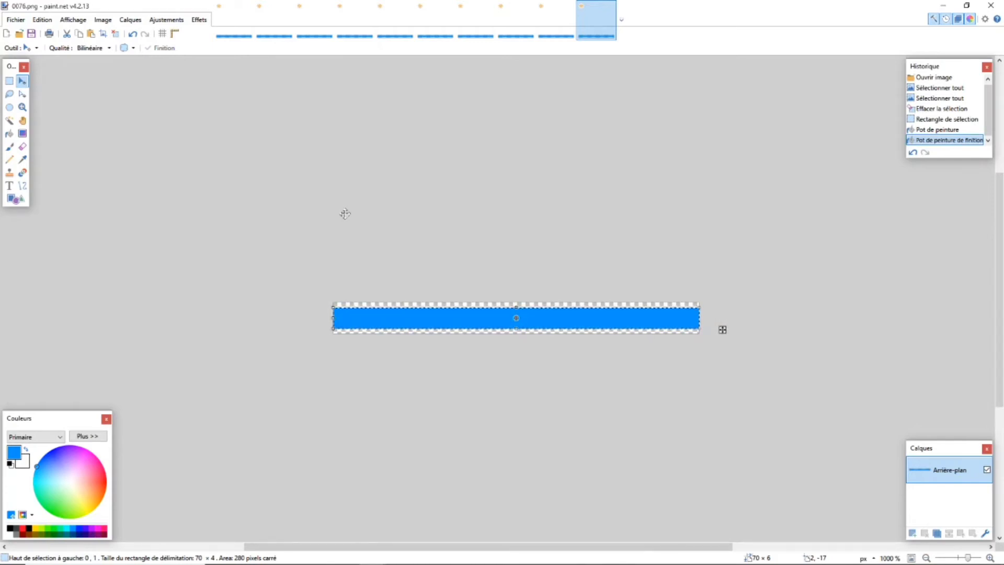
Draw a Transversal gradient from deep blue to white along the full width of the selected bar in 0076.png.
{"action": "left_click", "coordinate": [26, 137]}
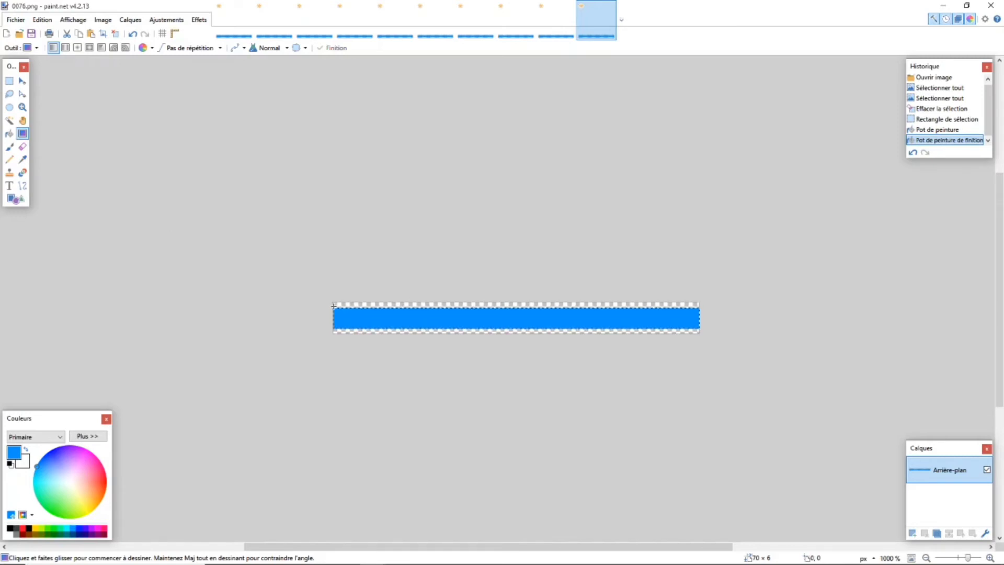
{"action": "left_click_drag", "start_coordinate": [337, 307], "coordinate": [656, 324]}
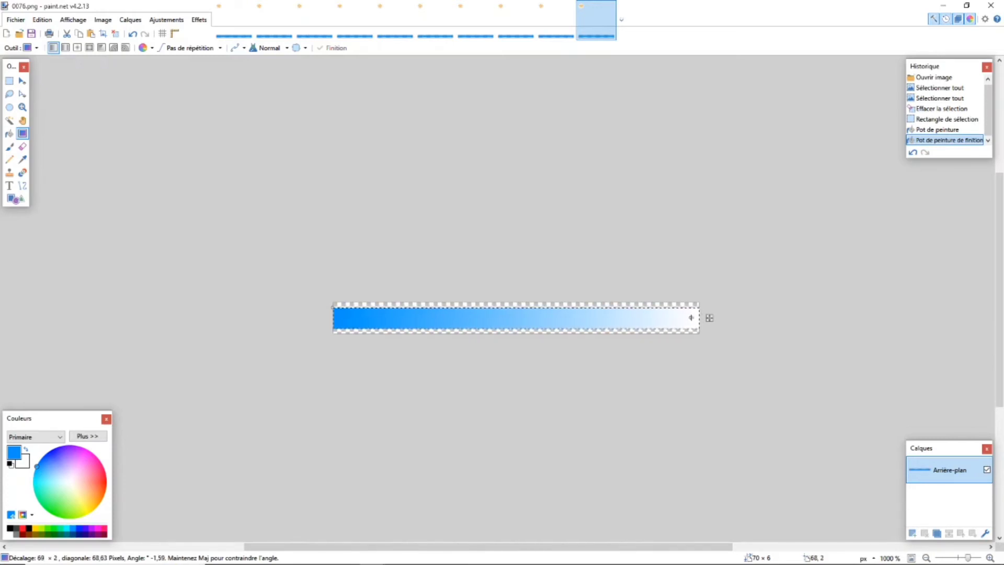
{"action": "left_click_drag", "start_coordinate": [693, 317], "coordinate": [694, 318]}
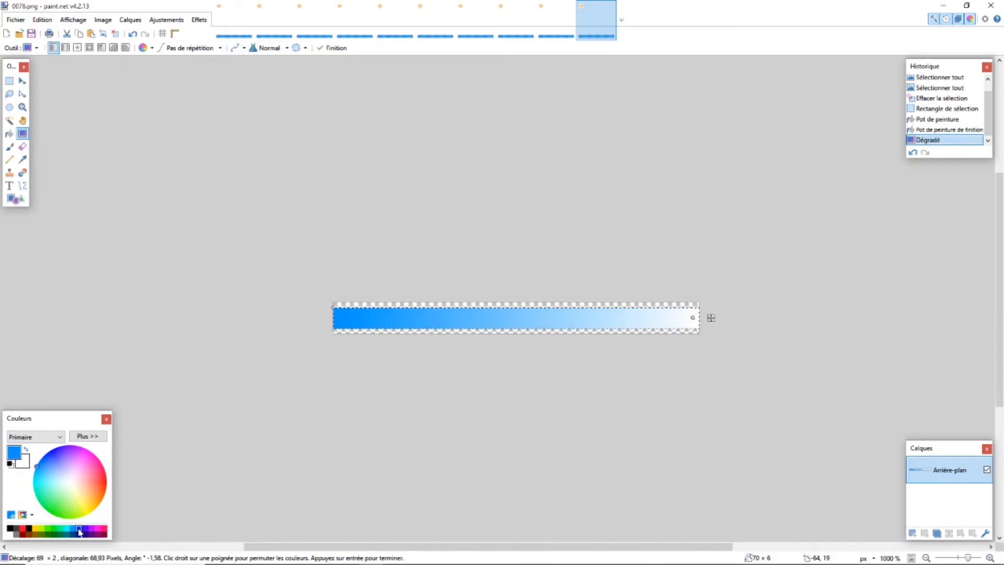
{"action": "left_click", "coordinate": [79, 533]}
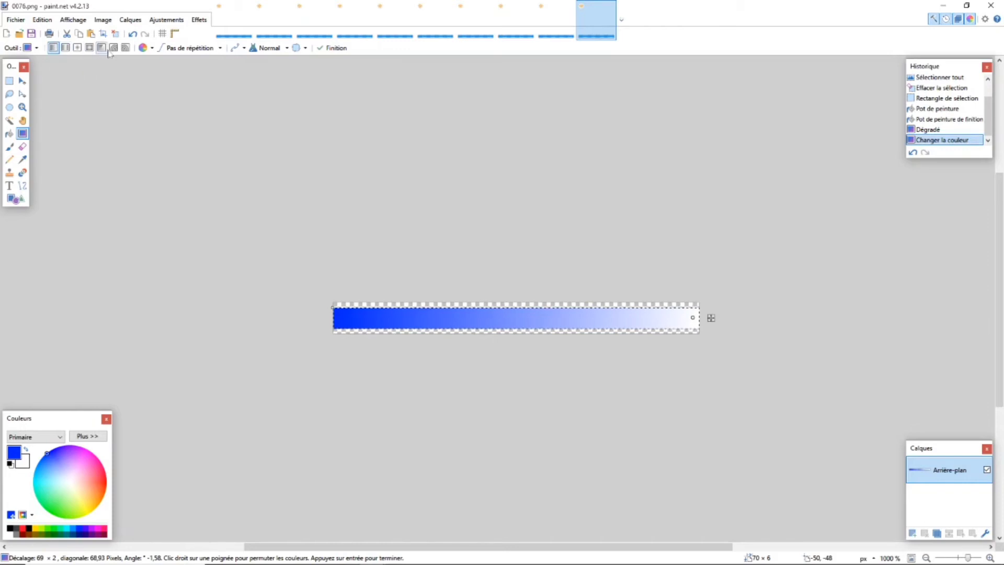
{"action": "left_click", "coordinate": [89, 48]}
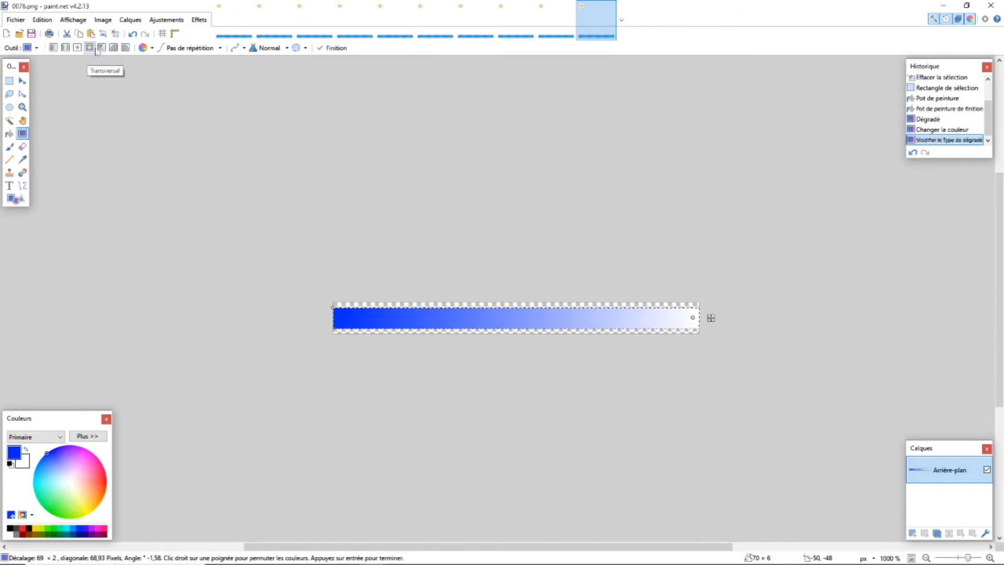
{"action": "left_click_drag", "start_coordinate": [337, 318], "coordinate": [700, 319]}
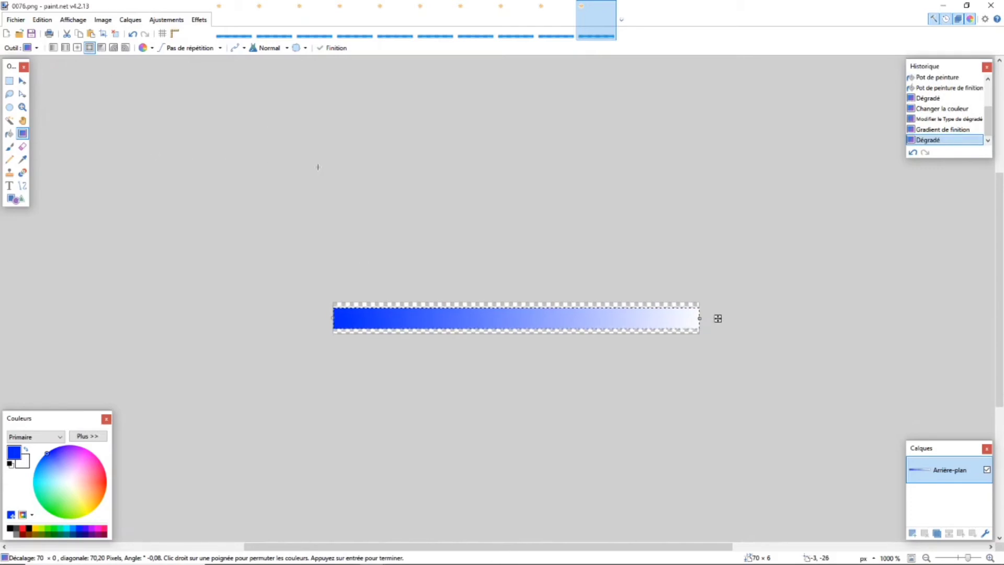
Copy the whole gradient bar image from 0076.png and paste it into 0075.png, 0074.png and 0073.png.
{"action": "key", "text": "ctrl+a"}
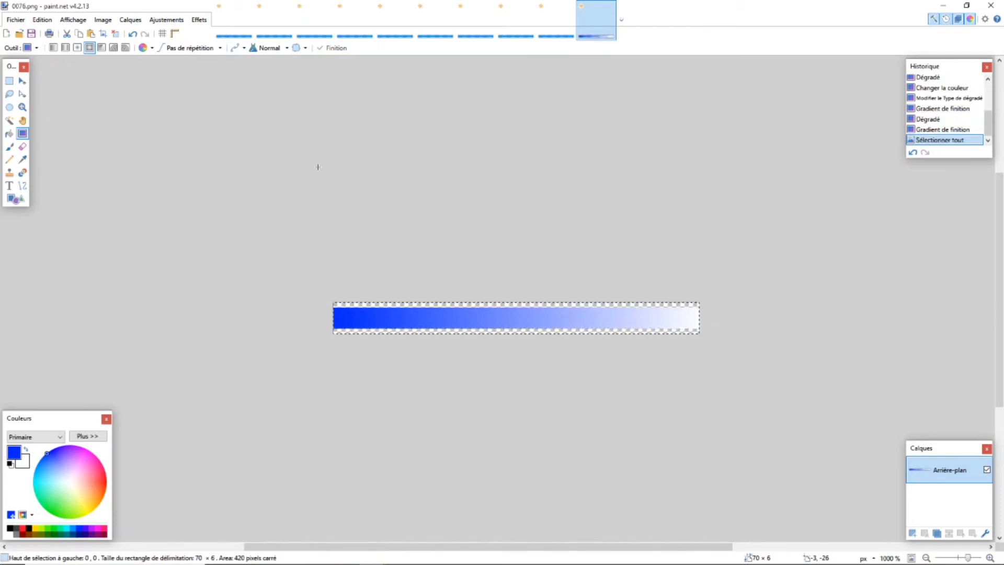
{"action": "left_click", "coordinate": [551, 32]}
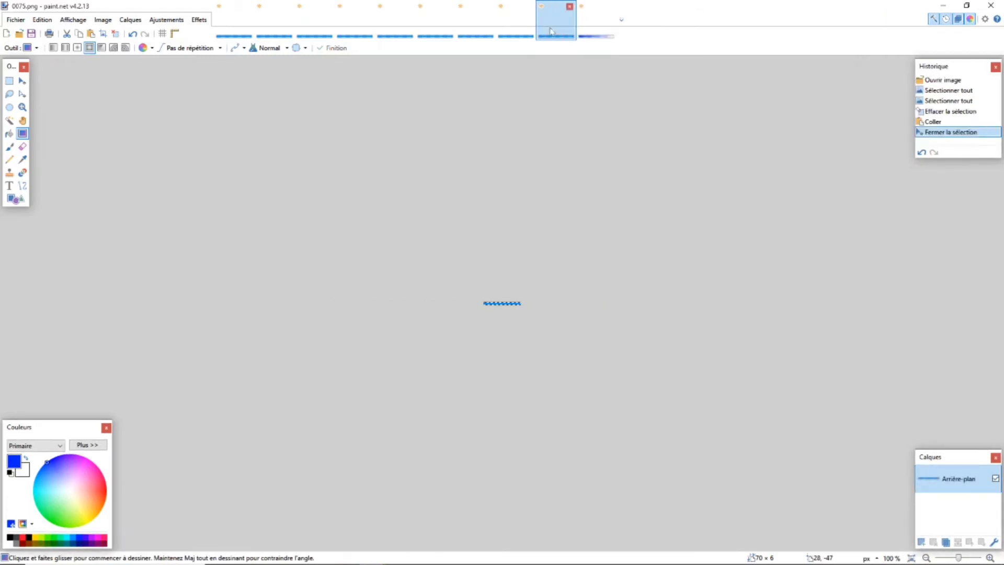
{"action": "key", "text": "ctrl+v"}
{"action": "left_click", "coordinate": [518, 30]}
{"action": "key", "text": "ctrl+v"}
{"action": "left_click", "coordinate": [480, 31]}
{"action": "key", "text": "ctrl+v"}
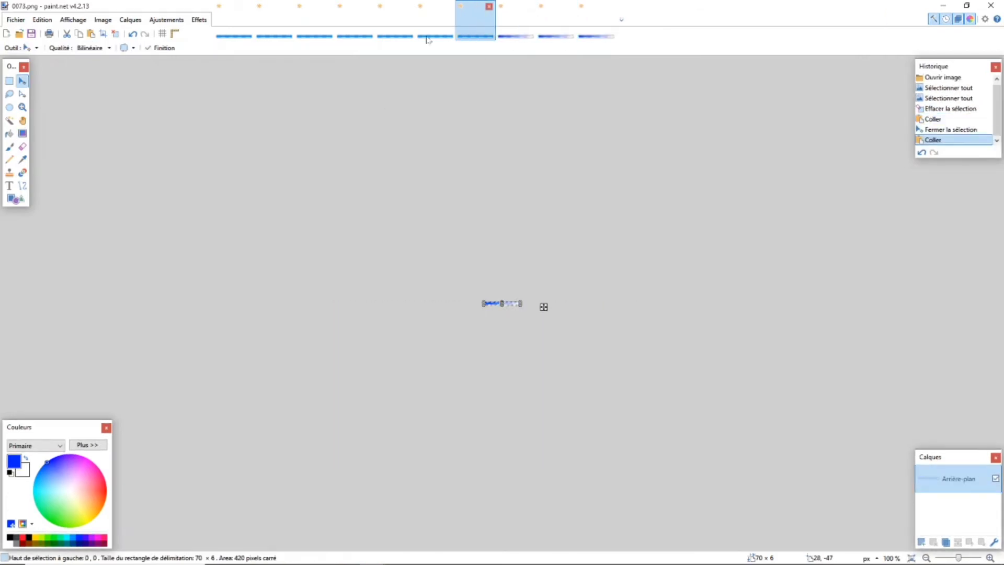
Paste the gradient bar into 0072.png, 0071.png and 0070.png.
{"action": "left_click", "coordinate": [428, 37]}
{"action": "key", "text": "ctrl+v"}
{"action": "left_click", "coordinate": [395, 30]}
{"action": "key", "text": "ctrl+v"}
{"action": "left_click", "coordinate": [359, 28]}
{"action": "key", "text": "ctrl+v"}
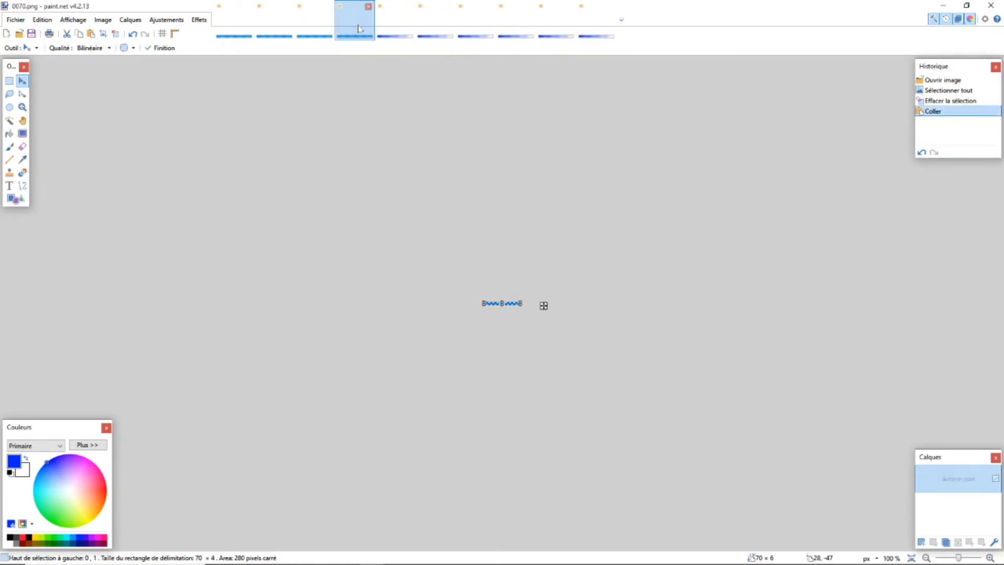
Paste the gradient bar into the remaining images 0069.png, 0068.png and 0067.png.
{"action": "left_click", "coordinate": [315, 28]}
{"action": "key", "text": "ctrl+v"}
{"action": "left_click", "coordinate": [274, 29]}
{"action": "key", "text": "ctrl+v"}
{"action": "left_click", "coordinate": [242, 28]}
{"action": "key", "text": "ctrl+v"}
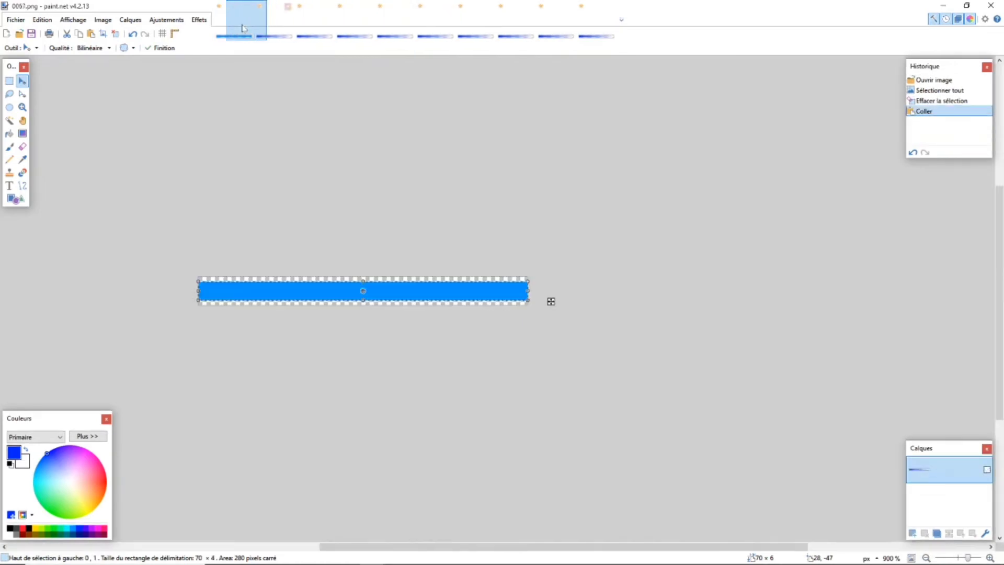
{"action": "key", "text": "ctrl+v"}
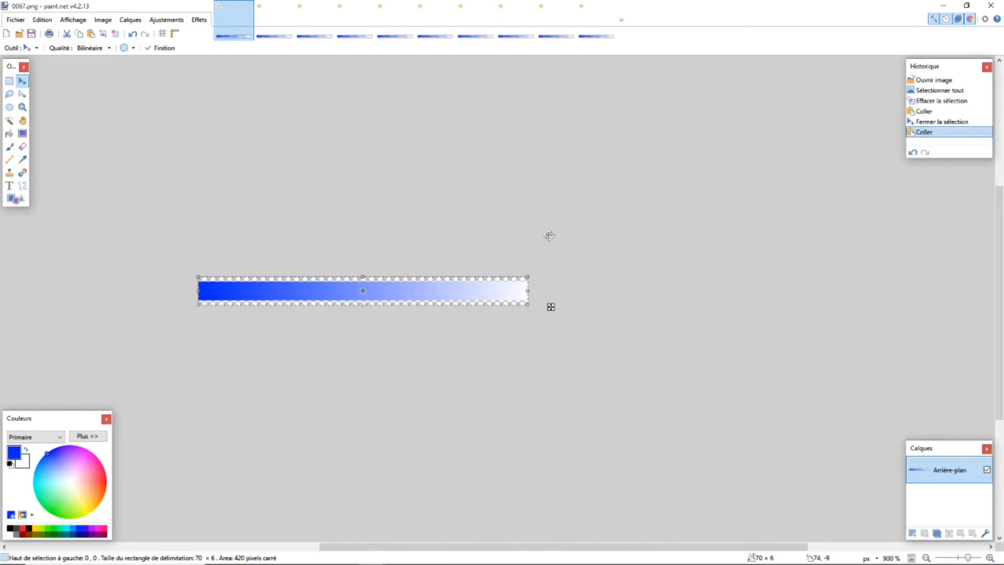
In 0075.png, select about the last 8 px of the gradient bar at its right-hand end and erase them.
{"action": "left_click", "coordinate": [594, 29]}
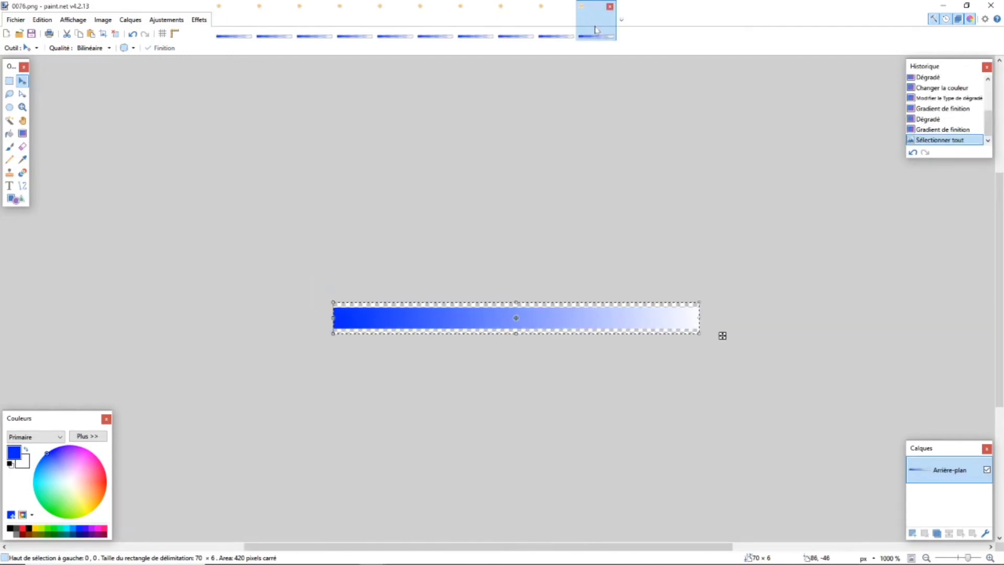
{"action": "left_click", "coordinate": [559, 29]}
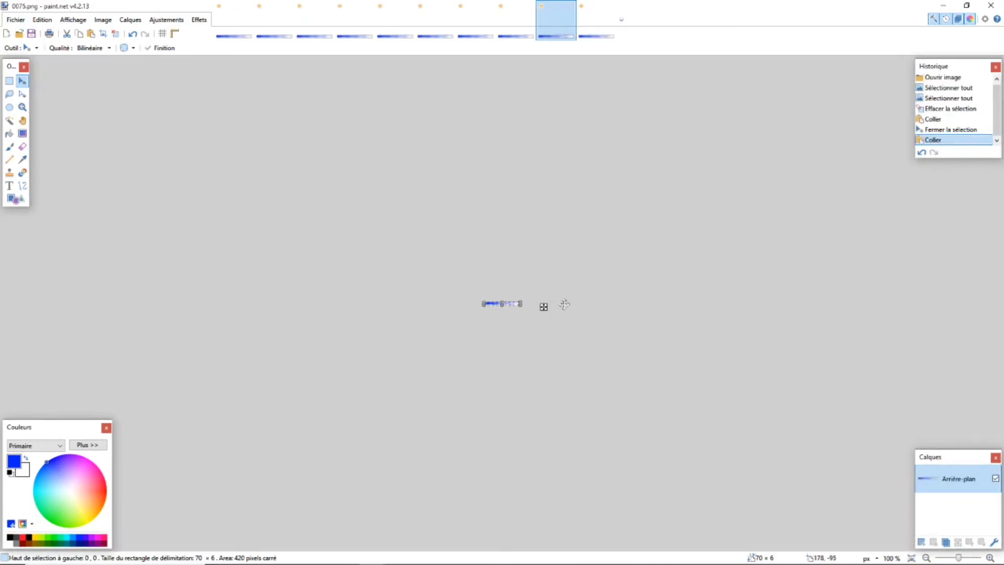
{"action": "scroll", "coordinate": [523, 311], "scroll_direction": "up", "scroll_amount": 10}
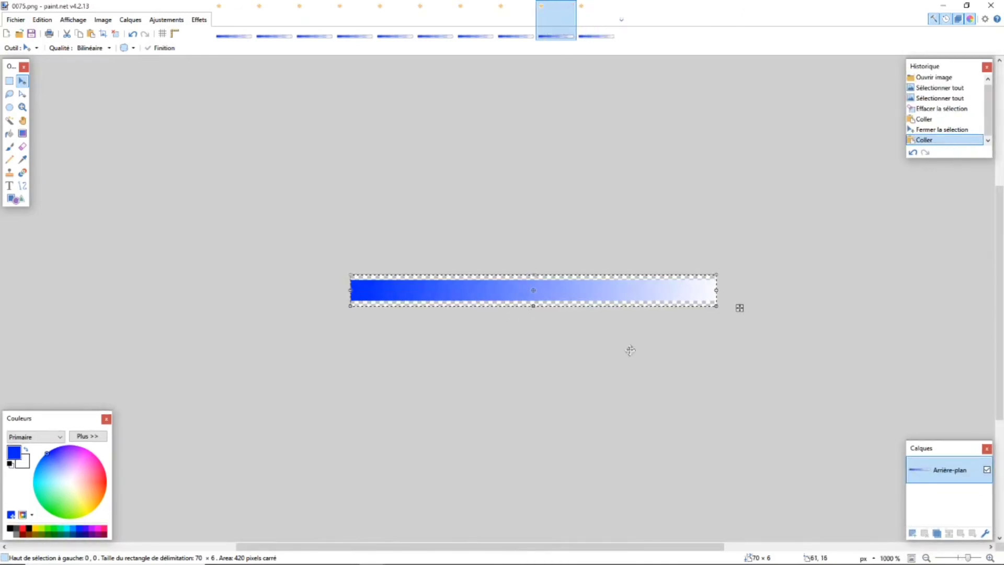
{"action": "key", "text": "s"}
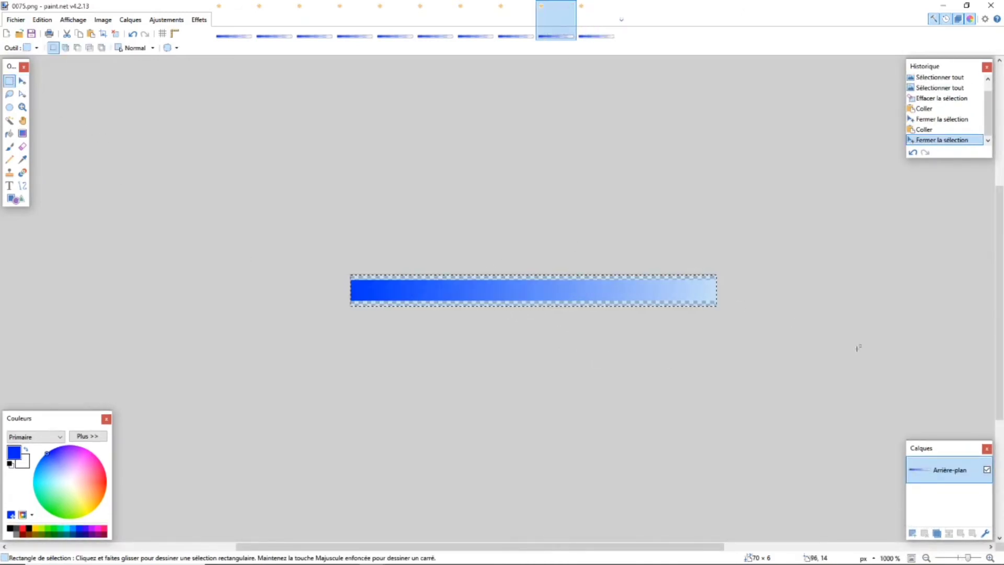
{"action": "left_click", "coordinate": [754, 275]}
{"action": "left_click_drag", "start_coordinate": [680, 262], "coordinate": [715, 309]}
{"action": "key", "text": "Delete"}
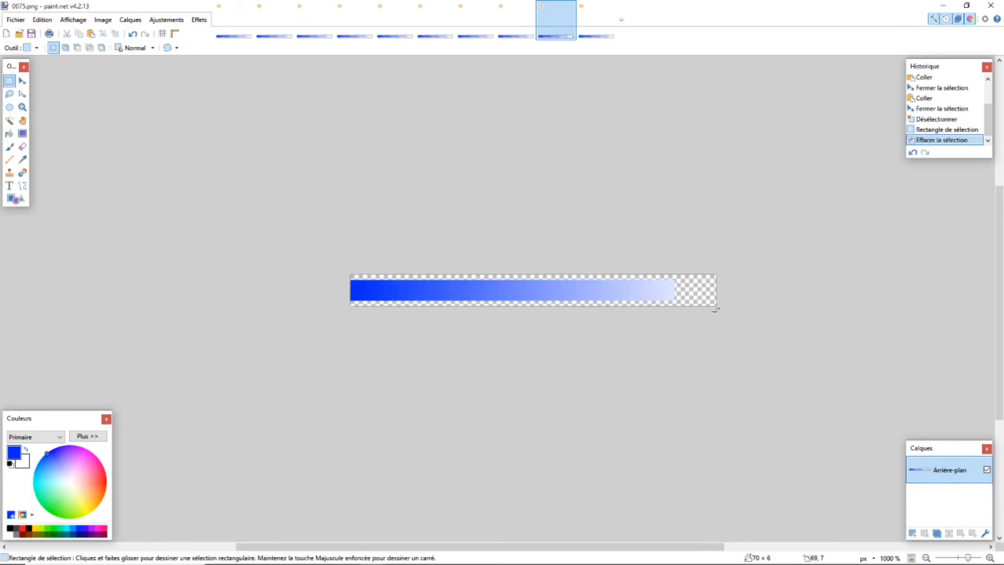
In 0074.png, erase about the last 12 px of the gradient bar and clear the selection.
{"action": "left_click", "coordinate": [517, 39]}
{"action": "scroll", "coordinate": [583, 312], "scroll_direction": "up", "scroll_amount": 5}
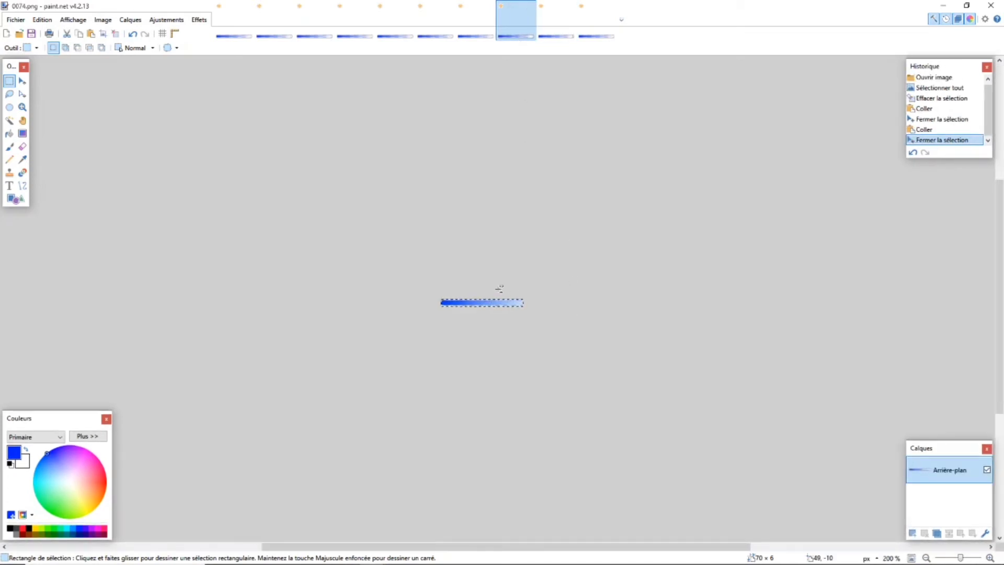
{"action": "left_click_drag", "start_coordinate": [516, 294], "coordinate": [572, 334]}
{"action": "key", "text": "Delete"}
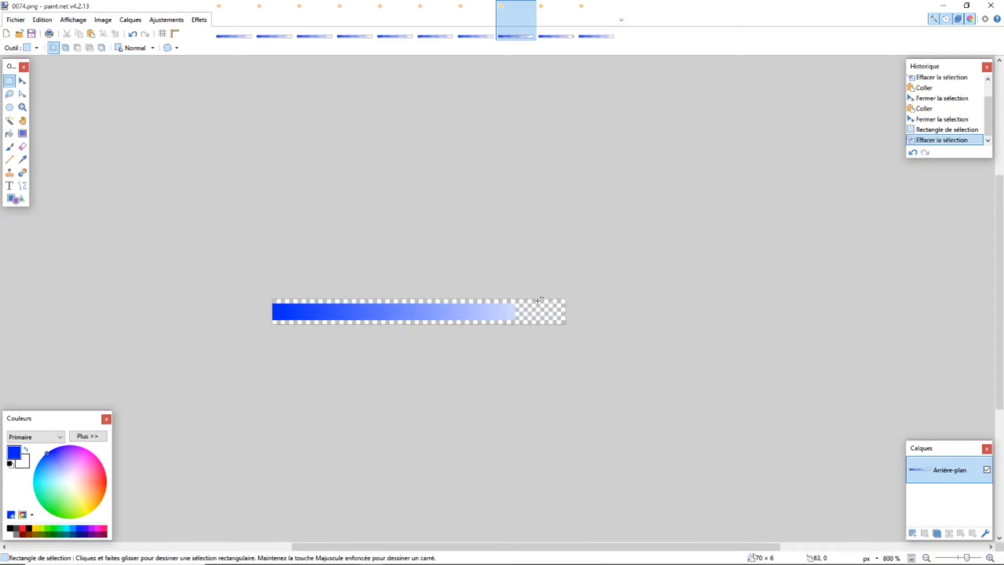
{"action": "left_click_drag", "start_coordinate": [509, 295], "coordinate": [527, 339]}
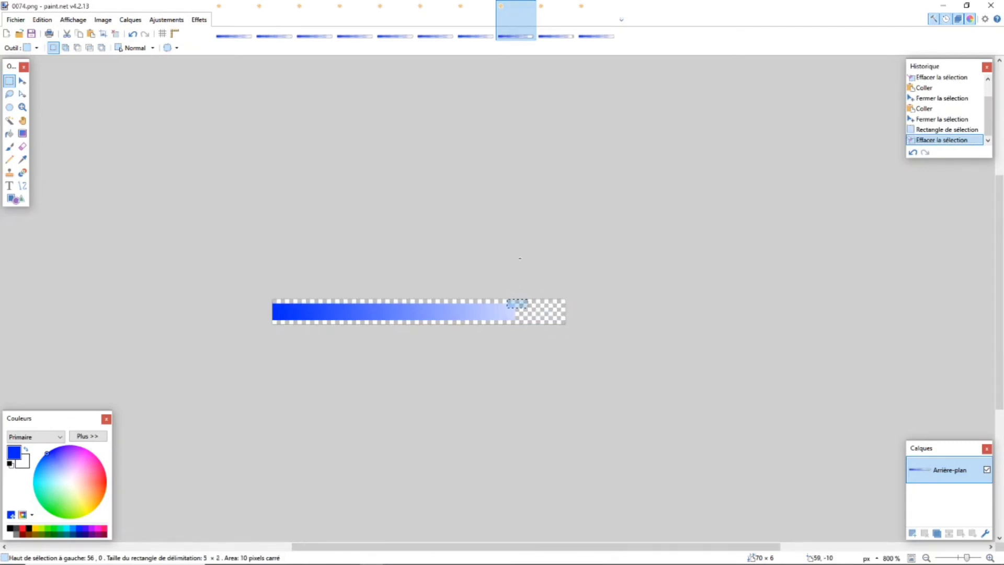
{"action": "left_click_drag", "start_coordinate": [520, 258], "coordinate": [523, 267]}
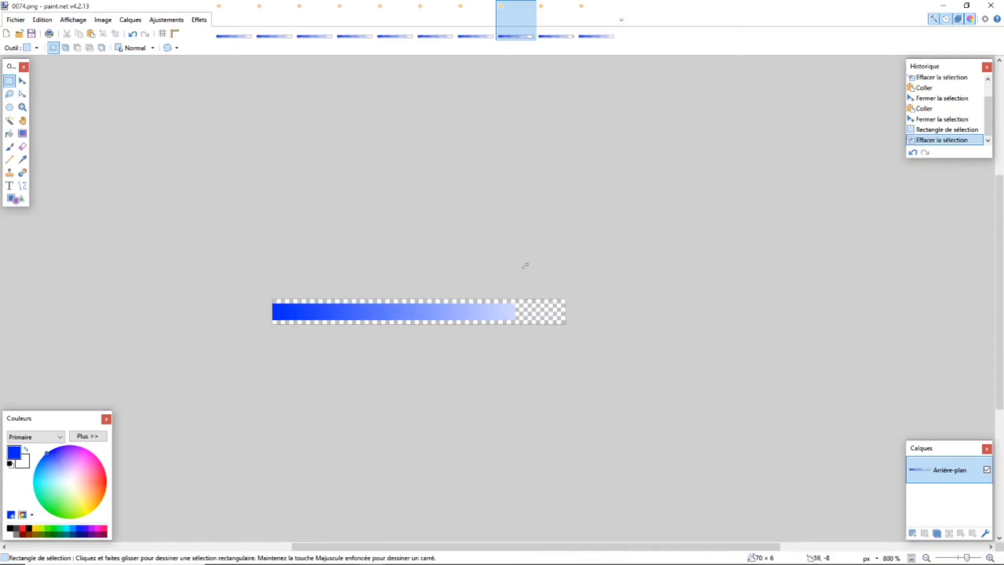
In 0073.png, select about the last quarter of the gradient bar and erase it.
{"action": "left_click", "coordinate": [483, 33]}
{"action": "scroll", "coordinate": [529, 240], "scroll_direction": "up", "scroll_amount": 3}
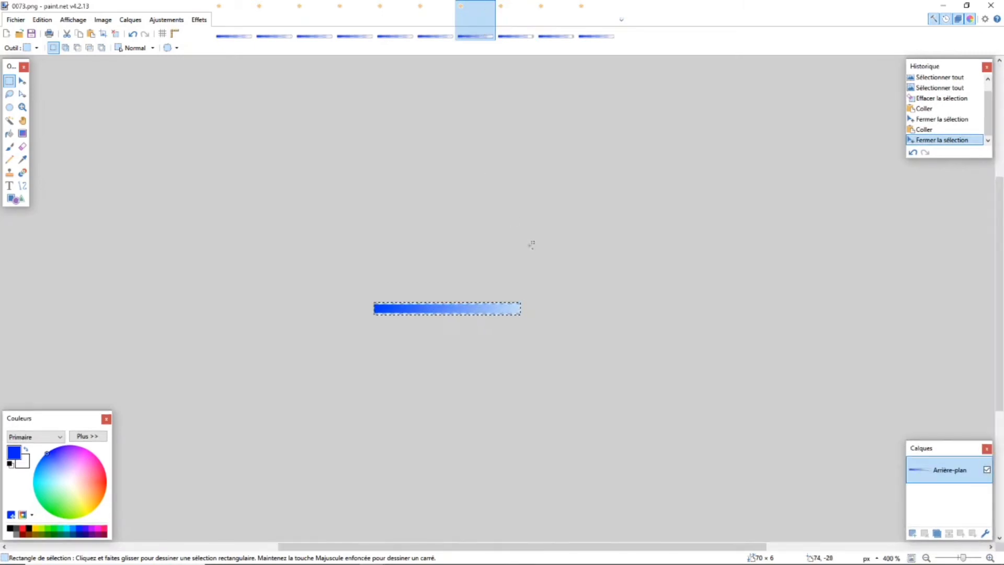
{"action": "scroll", "coordinate": [532, 244], "scroll_direction": "up", "scroll_amount": 2}
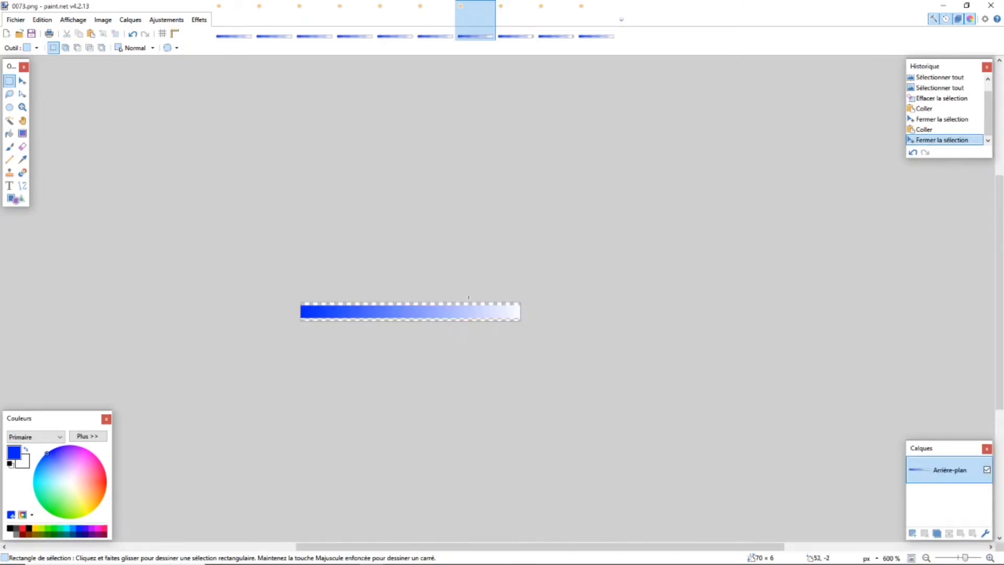
{"action": "left_click_drag", "start_coordinate": [464, 297], "coordinate": [541, 338]}
{"action": "key", "text": "Delete"}
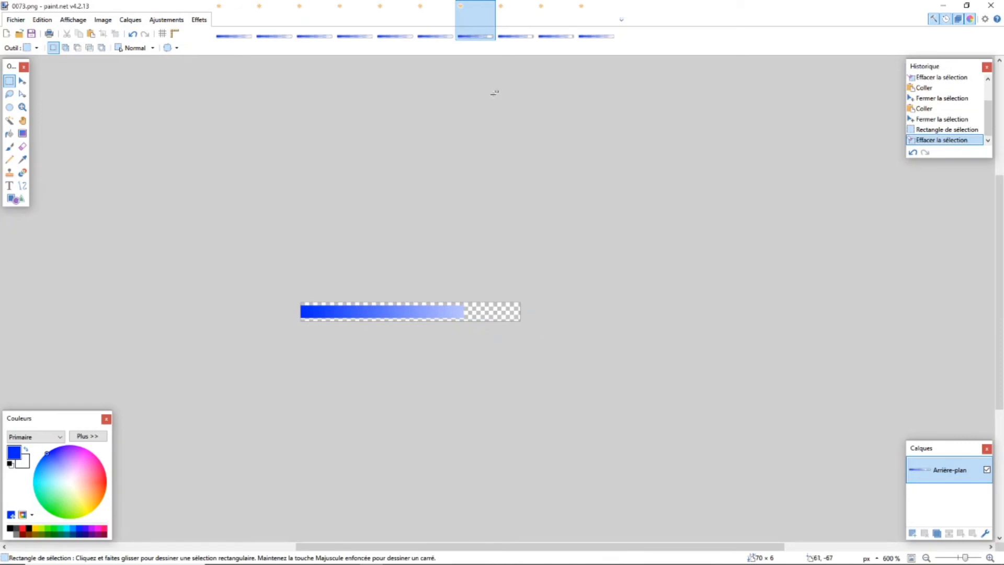
In 0072.png, erase the right-hand end of the gradient bar, making it shorter than the bar in 0073.png.
{"action": "left_click", "coordinate": [439, 23]}
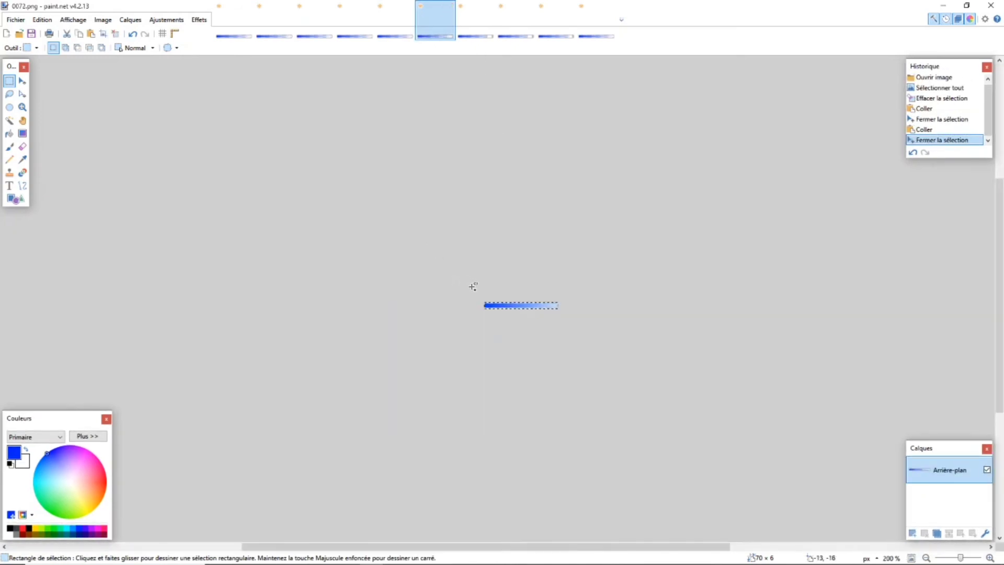
{"action": "scroll", "coordinate": [473, 286], "scroll_direction": "up", "scroll_amount": 4}
{"action": "left_click_drag", "start_coordinate": [659, 287], "coordinate": [780, 350]}
{"action": "key", "text": "Delete"}
In 0071.png, select the right half of the gradient bar, 35 × 6 px, and erase it.
{"action": "left_click", "coordinate": [400, 29]}
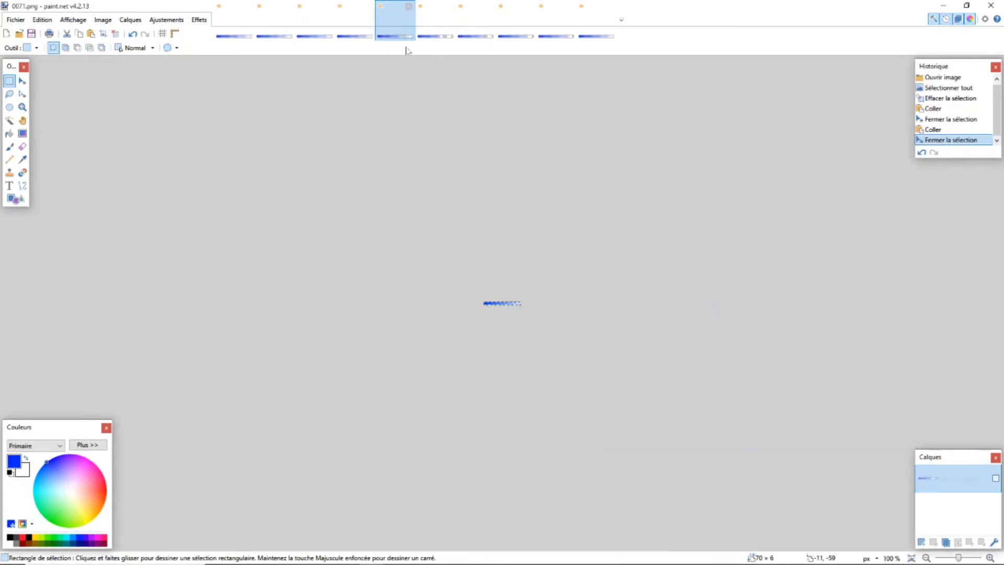
{"action": "scroll", "coordinate": [548, 327], "scroll_direction": "up", "scroll_amount": 6}
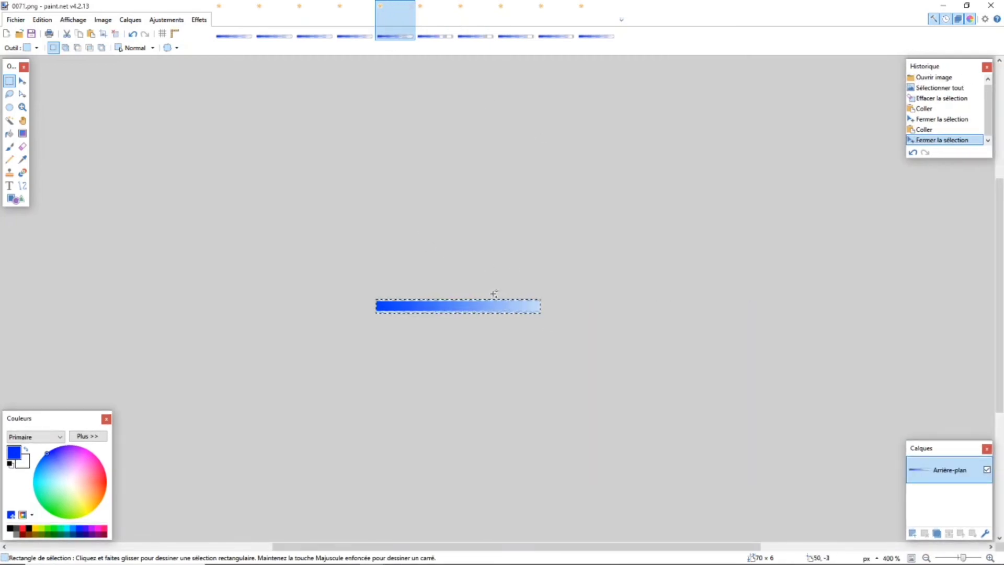
{"action": "left_click_drag", "start_coordinate": [441, 289], "coordinate": [677, 354]}
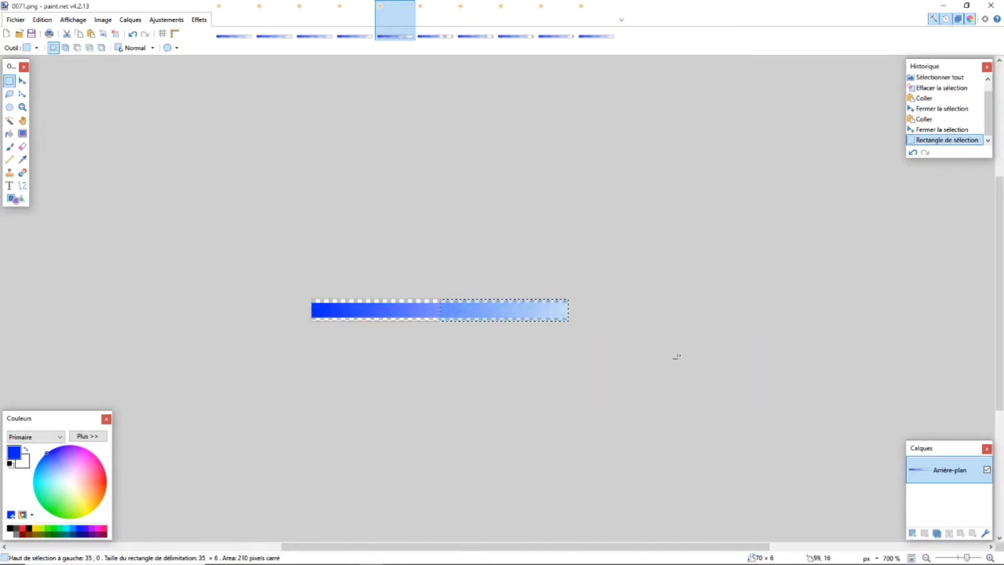
{"action": "key", "text": "Delete"}
In 0070.png, erase somewhat more than the right half of the gradient bar.
{"action": "left_click", "coordinate": [353, 28]}
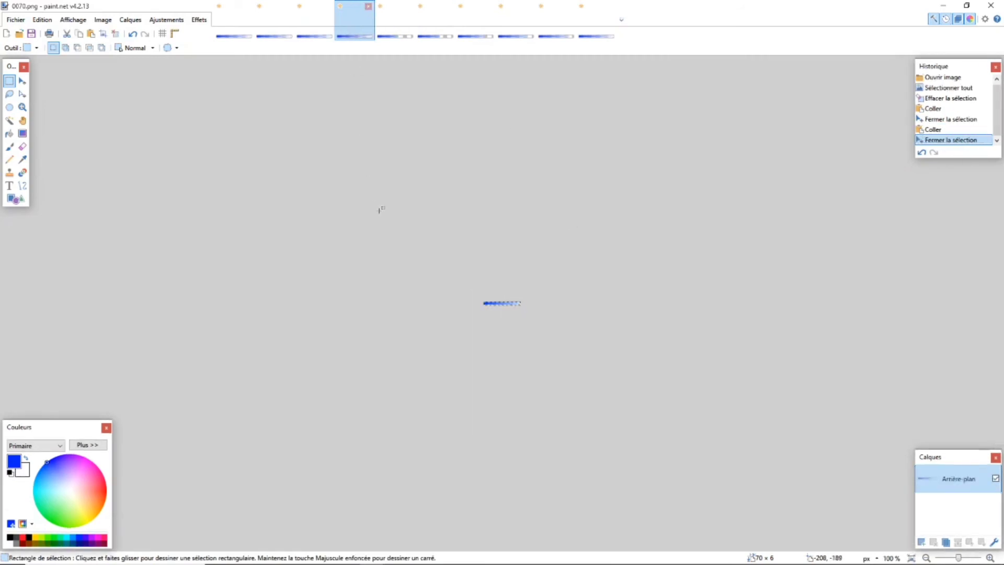
{"action": "scroll", "coordinate": [515, 288], "scroll_direction": "up", "scroll_amount": 3}
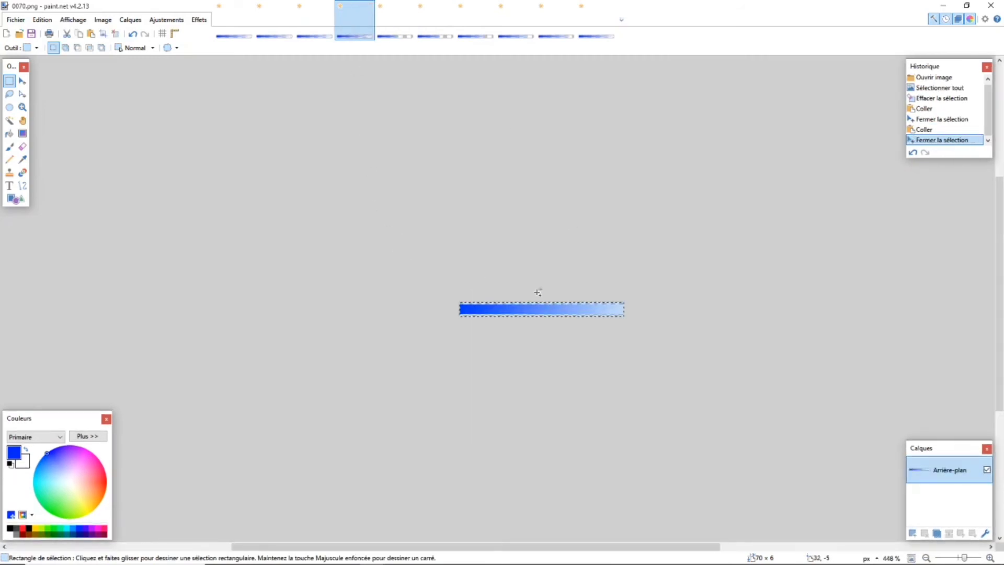
{"action": "left_click_drag", "start_coordinate": [523, 290], "coordinate": [674, 350]}
{"action": "key", "text": "Delete"}
In 0069.png, select the right-hand 51 × 6 px of the gradient bar, starting at x = 19, and erase it.
{"action": "left_click", "coordinate": [314, 21]}
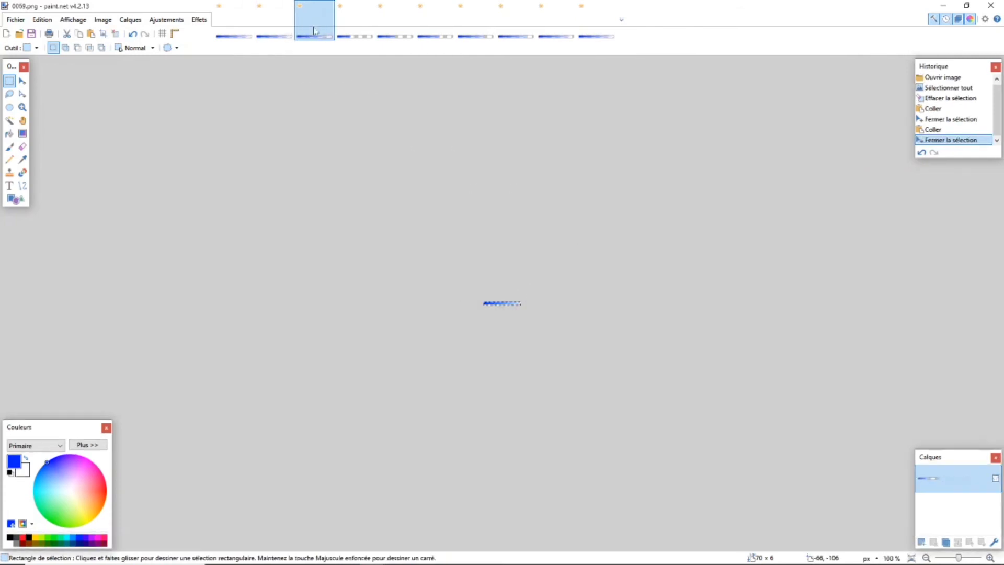
{"action": "scroll", "coordinate": [417, 251], "scroll_direction": "up", "scroll_amount": 3}
{"action": "scroll", "coordinate": [417, 252], "scroll_direction": "up", "scroll_amount": 2}
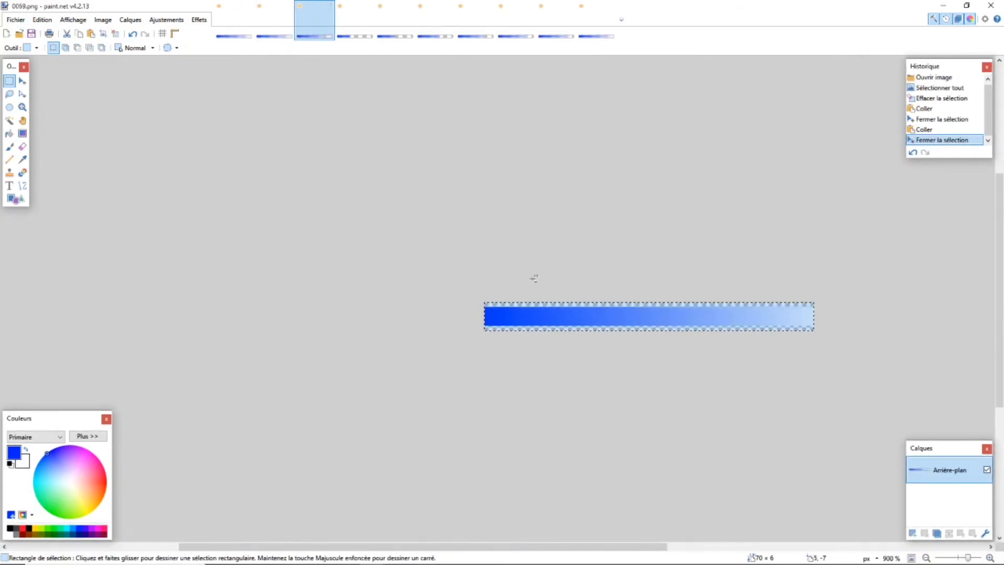
{"action": "mouse_move", "coordinate": [575, 285]}
{"action": "left_mouse_down"}
{"action": "mouse_move", "coordinate": [847, 373]}
{"action": "mouse_move", "coordinate": [912, 377]}
{"action": "left_mouse_up"}
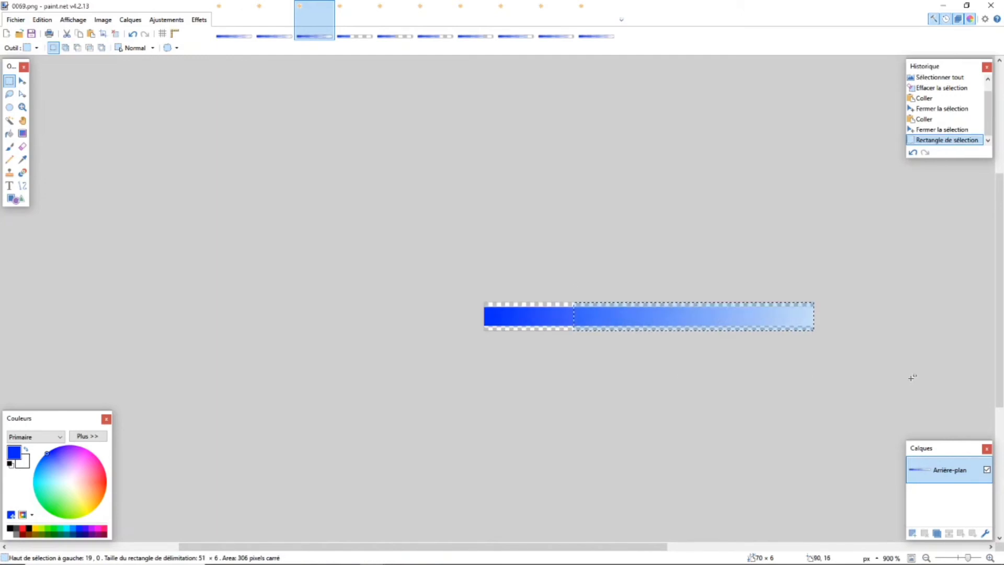
{"action": "key", "text": "Delete"}
In 0068.png, select and erase the gradient bar except for a short blue piece at its left end.
{"action": "left_click", "coordinate": [274, 21]}
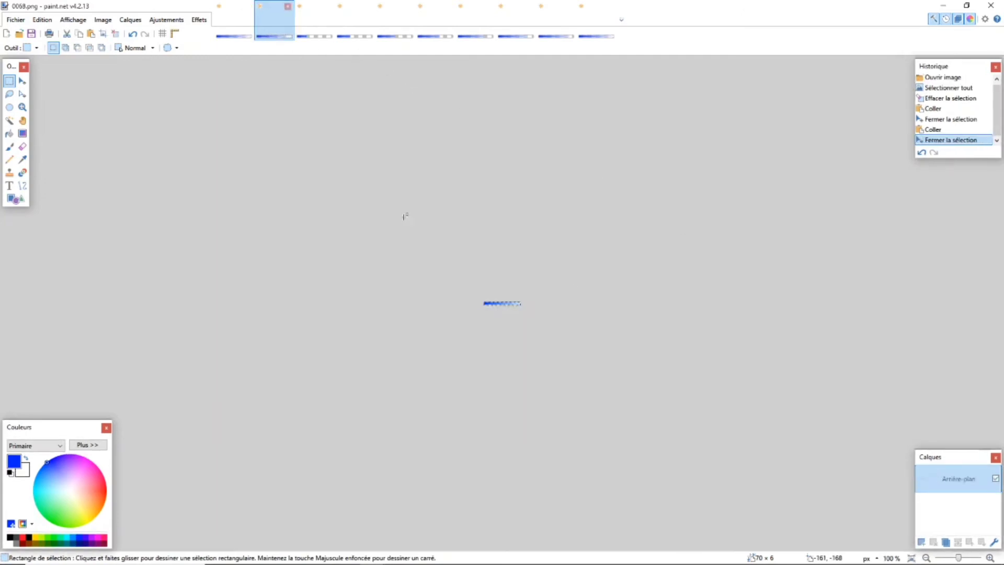
{"action": "scroll", "coordinate": [503, 263], "scroll_direction": "up", "scroll_amount": 5}
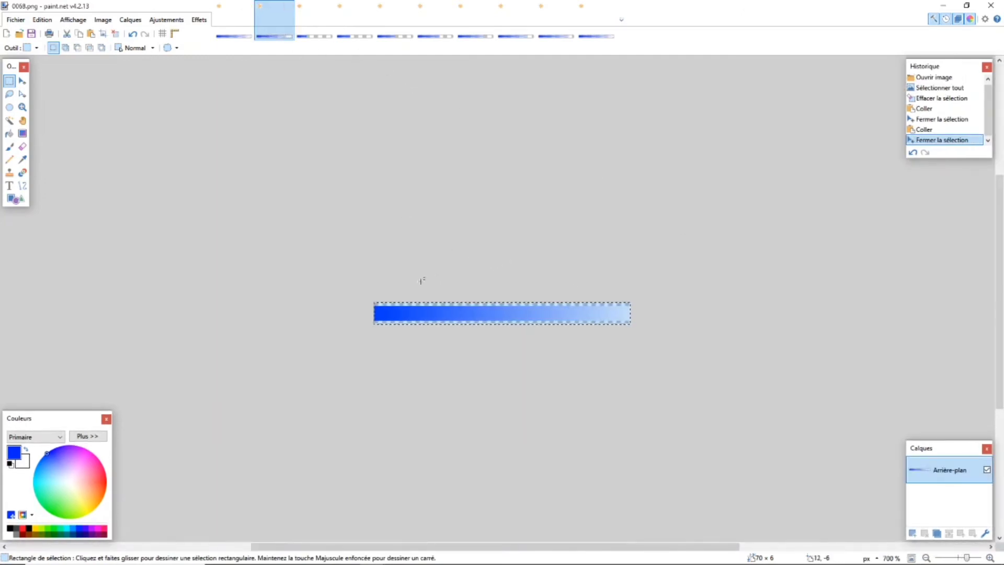
{"action": "left_click_drag", "start_coordinate": [405, 285], "coordinate": [708, 343]}
{"action": "key", "text": "Delete"}
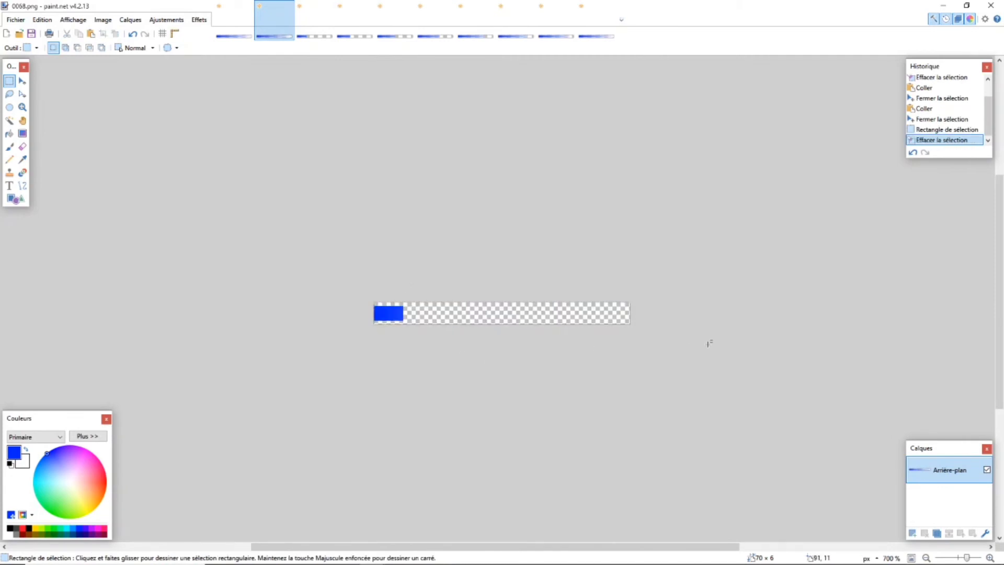
In 0067.png, select the right-hand 69 × 6 px of the gradient bar, starting at x = 1, and erase it.
{"action": "left_click", "coordinate": [235, 21]}
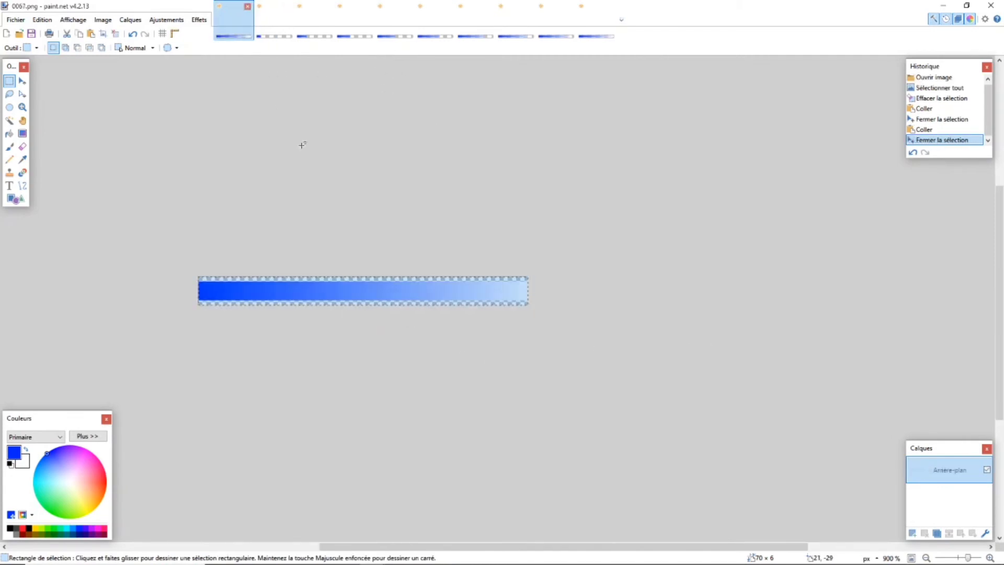
{"action": "scroll", "coordinate": [310, 233], "scroll_direction": "up", "scroll_amount": 4}
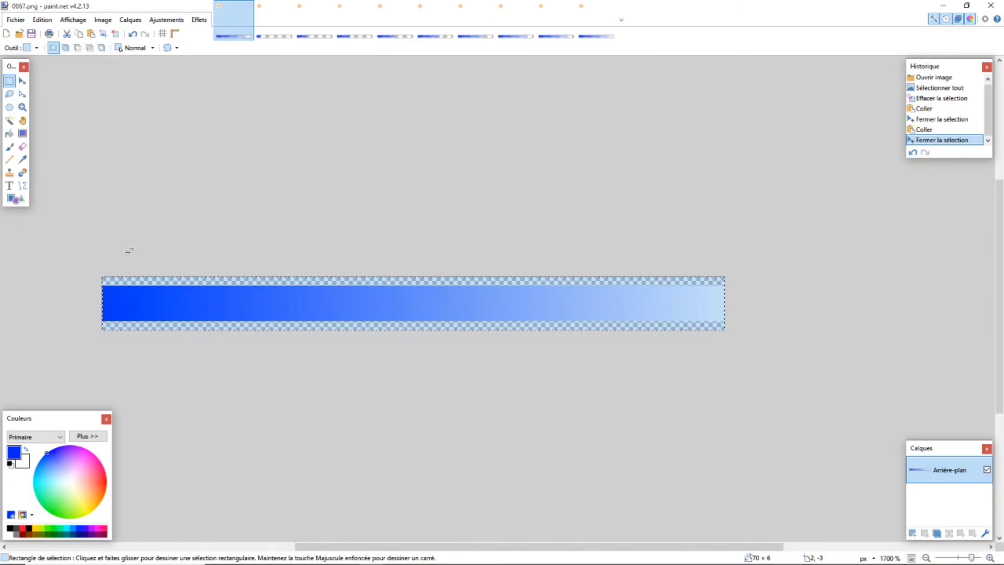
{"action": "left_click_drag", "start_coordinate": [111, 283], "coordinate": [825, 387]}
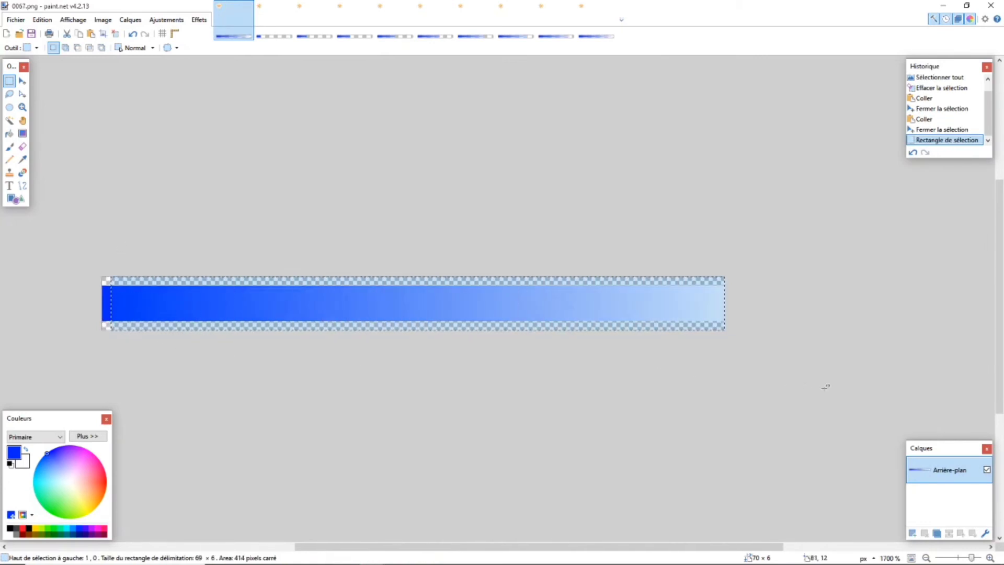
{"action": "key", "text": "Delete"}
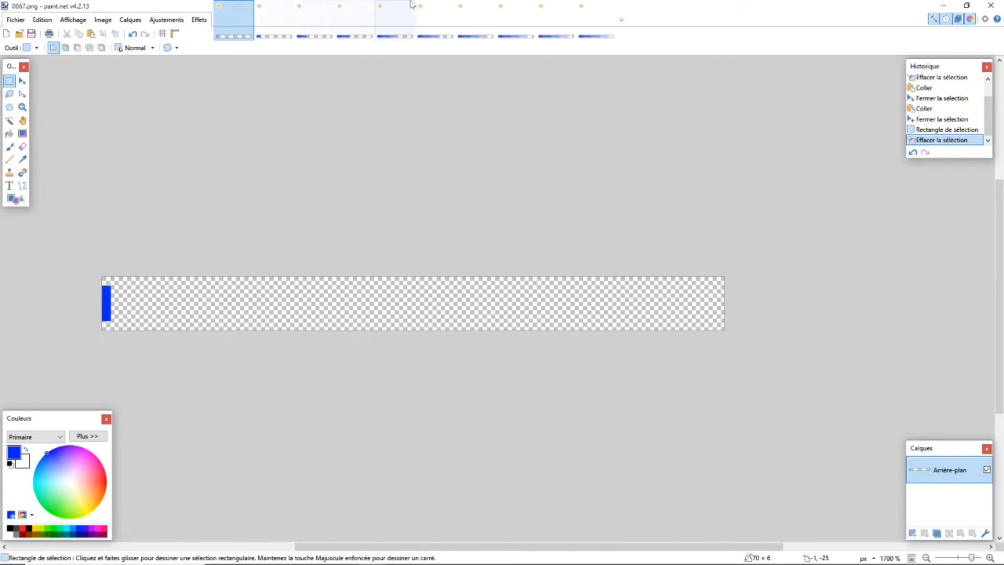
Quit the image editor, saving all the modified progress bar images with the default PNG settings.
{"action": "left_click", "coordinate": [991, 5]}
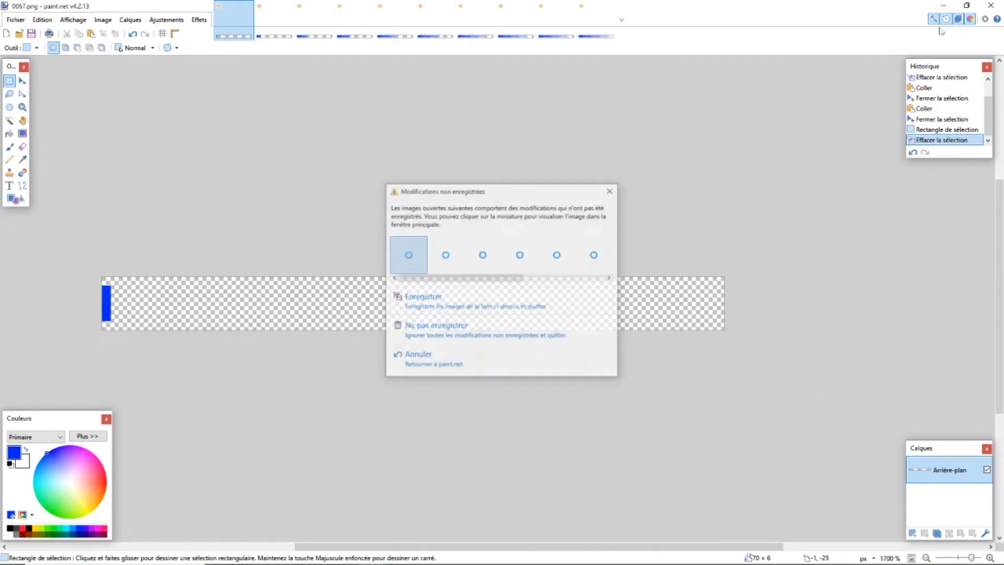
{"action": "left_click", "coordinate": [447, 306]}
{"action": "key", "text": "Return"}
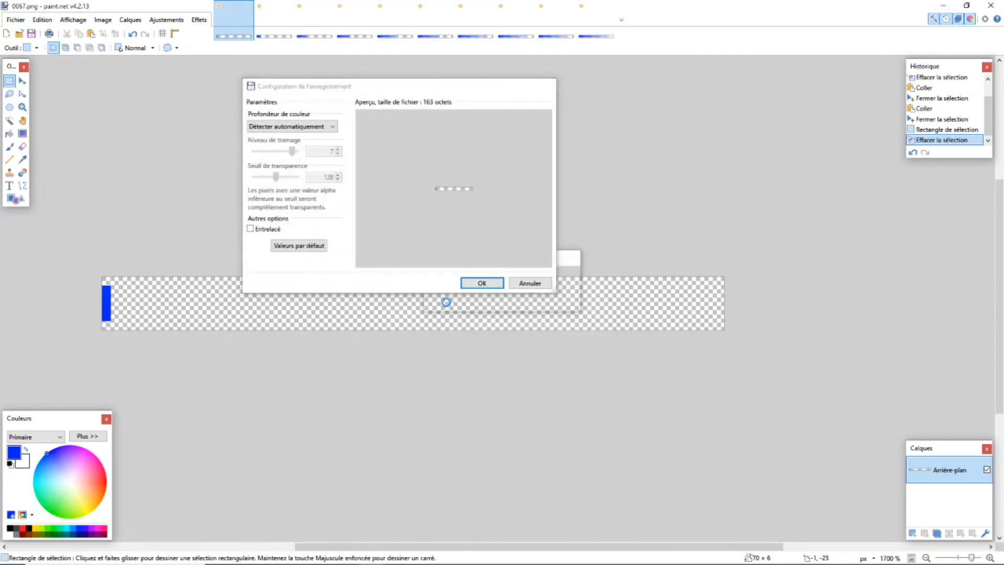
{"action": "key", "text": "Return"}
{"action": "key", "text": "Return"}
{"action": "key", "text": "Return"}
{"action": "key", "text": "Return"}
{"action": "key", "text": "Return"}
{"action": "key", "text": "Return"}
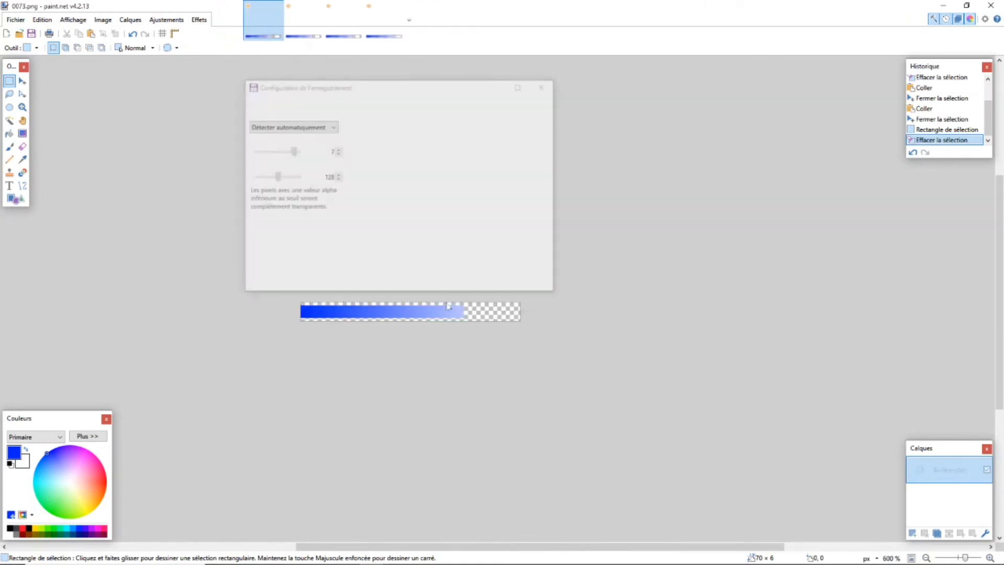
{"action": "key", "text": "Return"}
{"action": "key", "text": "Return"}
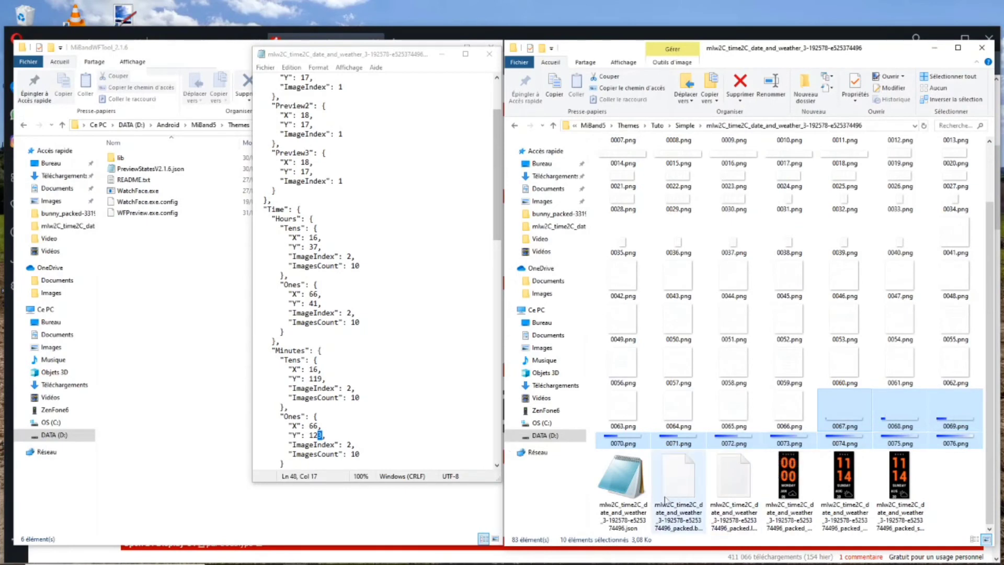
Repack the watch face by running its JSON file through WatchFace.exe, and open the animated preview GIF.
{"action": "left_click_drag", "start_coordinate": [623, 487], "coordinate": [142, 197]}
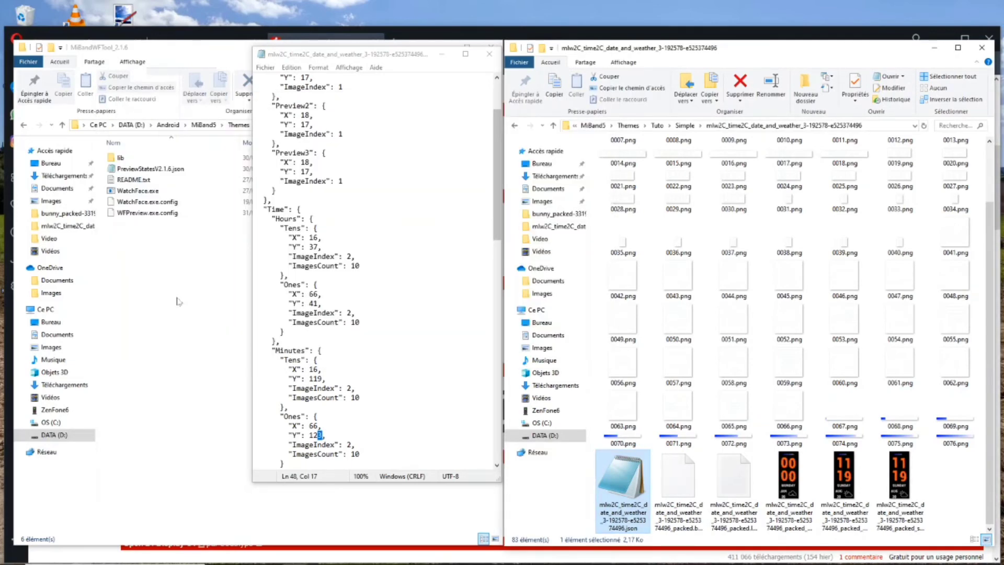
{"action": "double_click", "coordinate": [796, 477]}
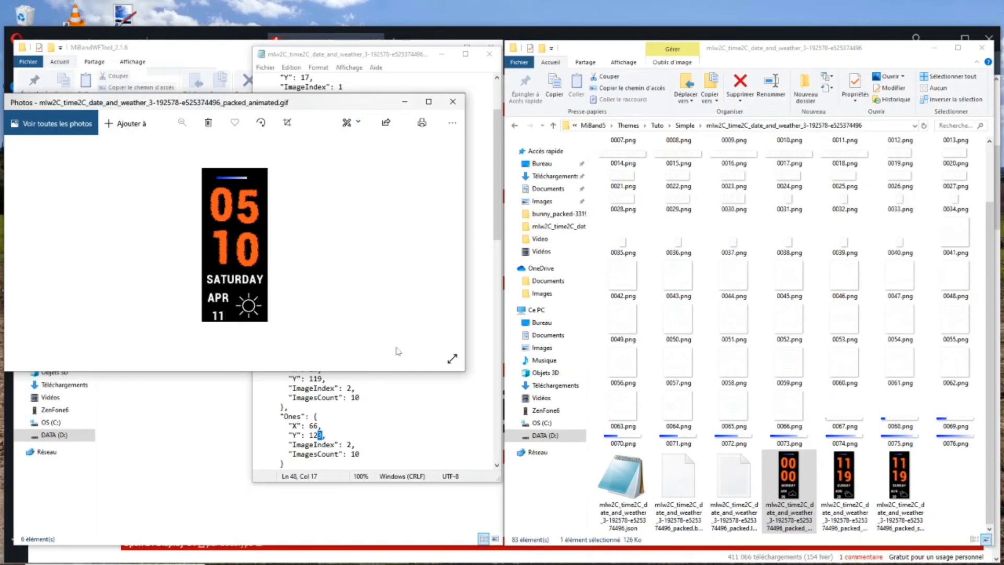
Close the watch face's JSON text file and the animated preview GIF.
{"action": "left_click", "coordinate": [398, 57]}
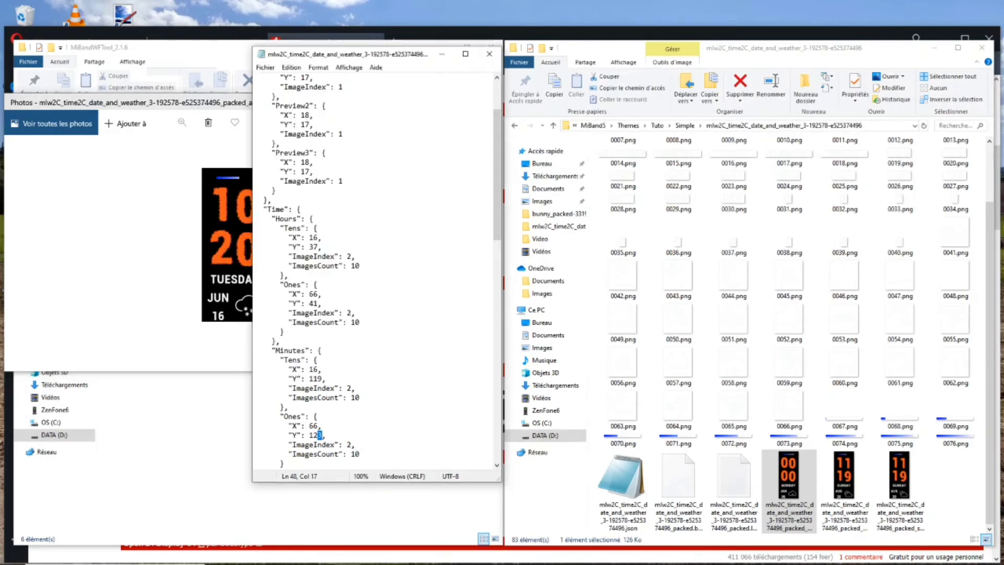
{"action": "left_click_drag", "start_coordinate": [498, 171], "coordinate": [500, 143]}
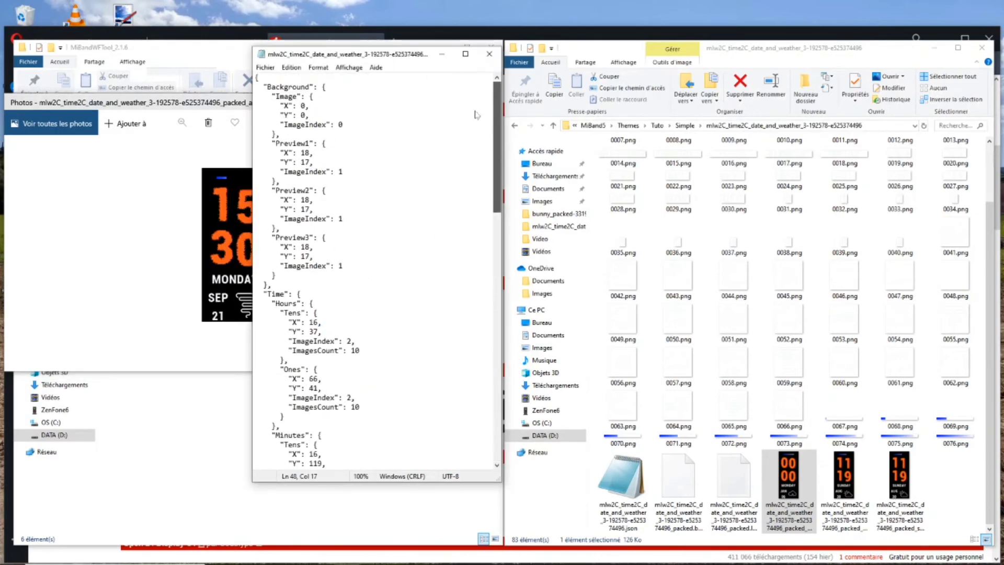
{"action": "left_click_drag", "start_coordinate": [347, 55], "coordinate": [444, 50]}
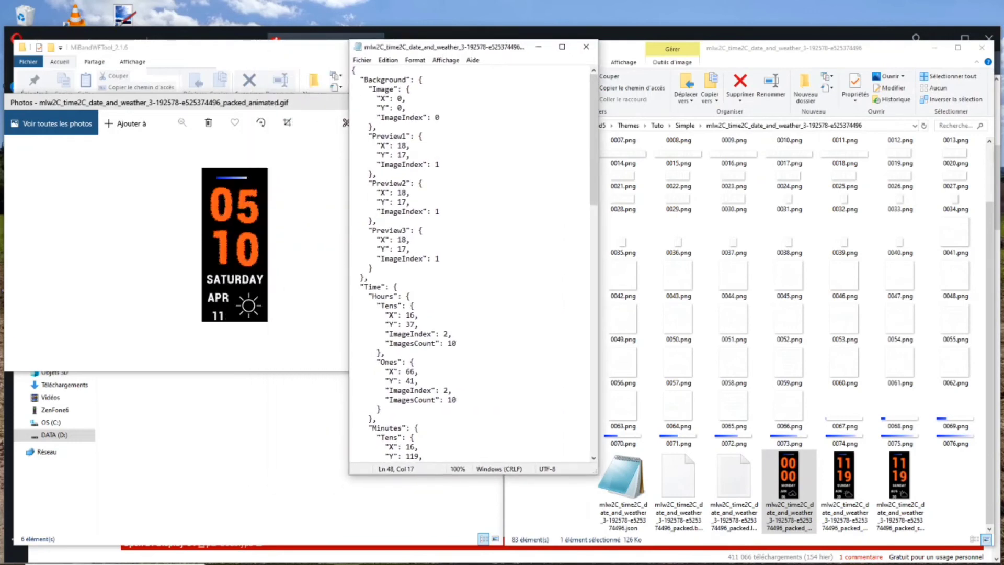
{"action": "left_click", "coordinate": [586, 46]}
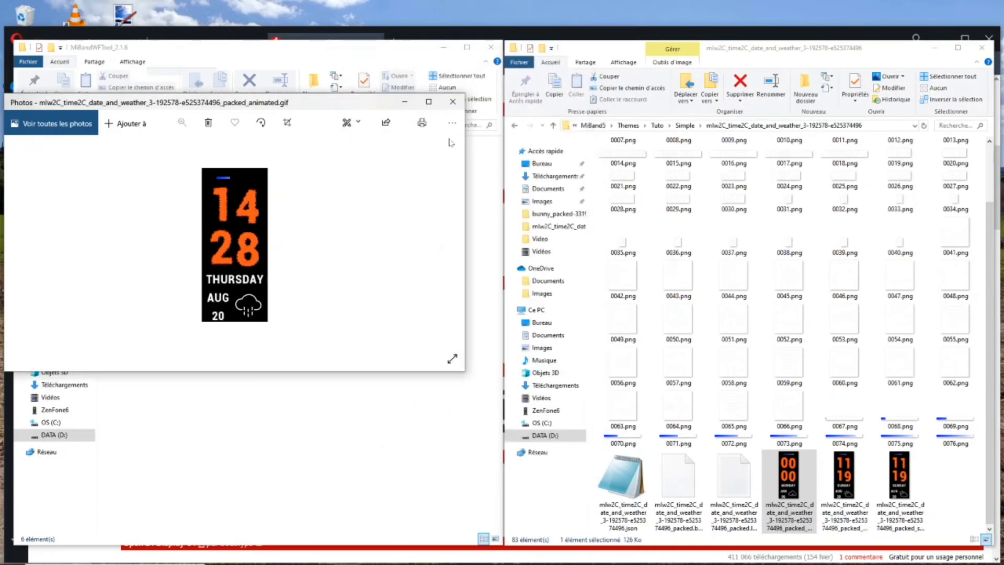
{"action": "left_click", "coordinate": [453, 101]}
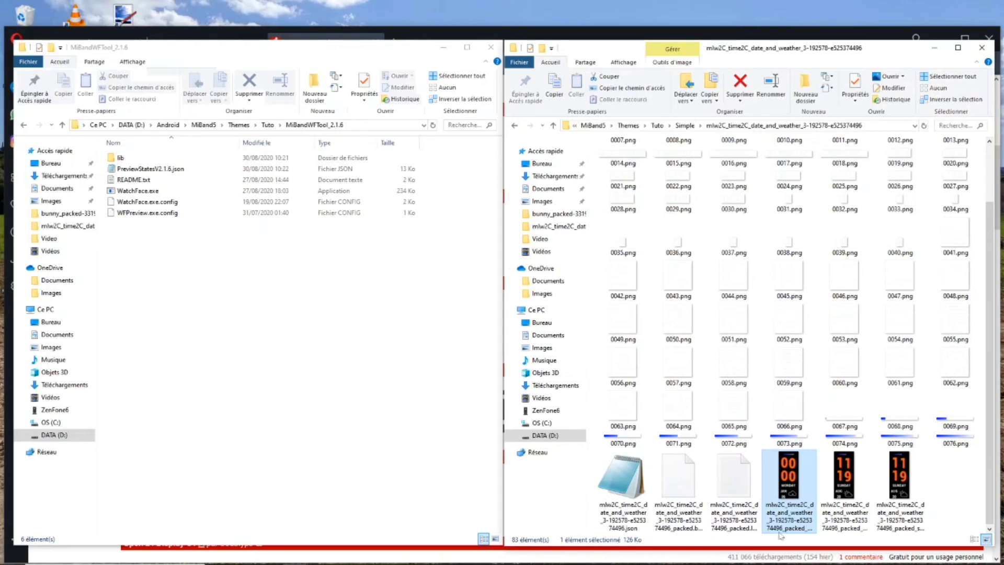
Delete the outdated preview image 0001.png from the watch face folder.
{"action": "scroll", "coordinate": [680, 251], "scroll_direction": "up", "scroll_amount": 3}
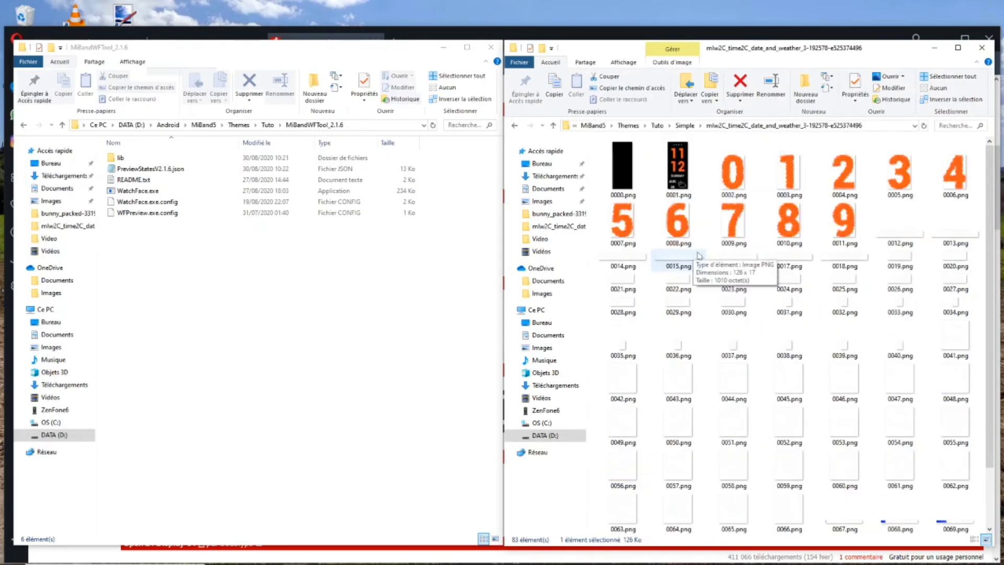
{"action": "scroll", "coordinate": [680, 157], "scroll_direction": "down", "scroll_amount": 2}
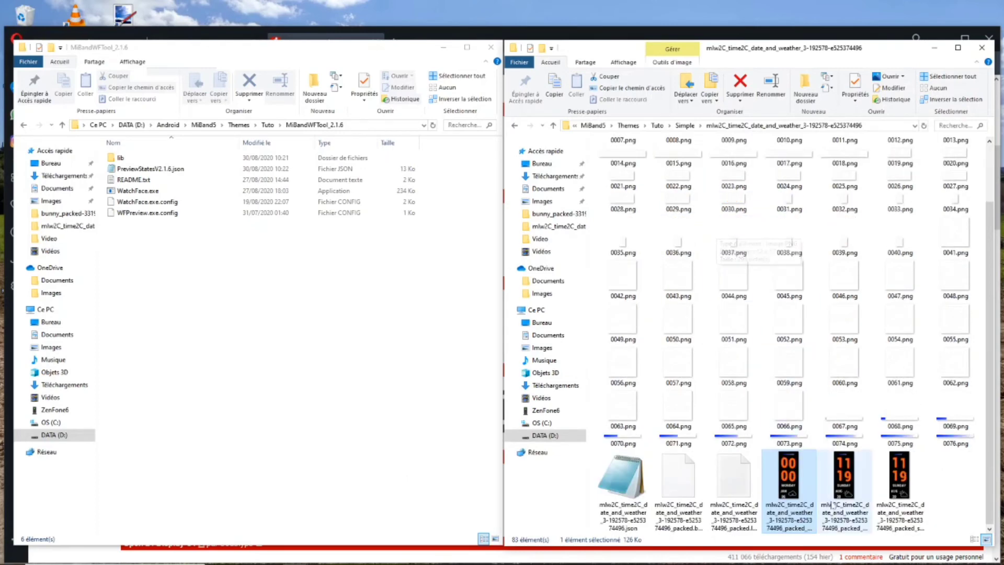
{"action": "left_click", "coordinate": [847, 513]}
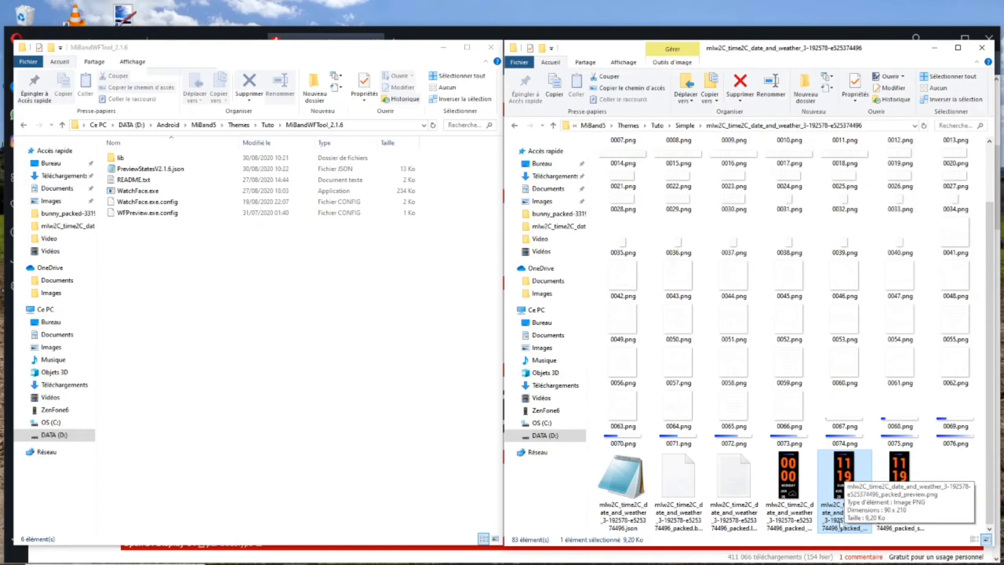
{"action": "scroll", "coordinate": [740, 272], "scroll_direction": "up", "scroll_amount": 3}
{"action": "left_click", "coordinate": [679, 173]}
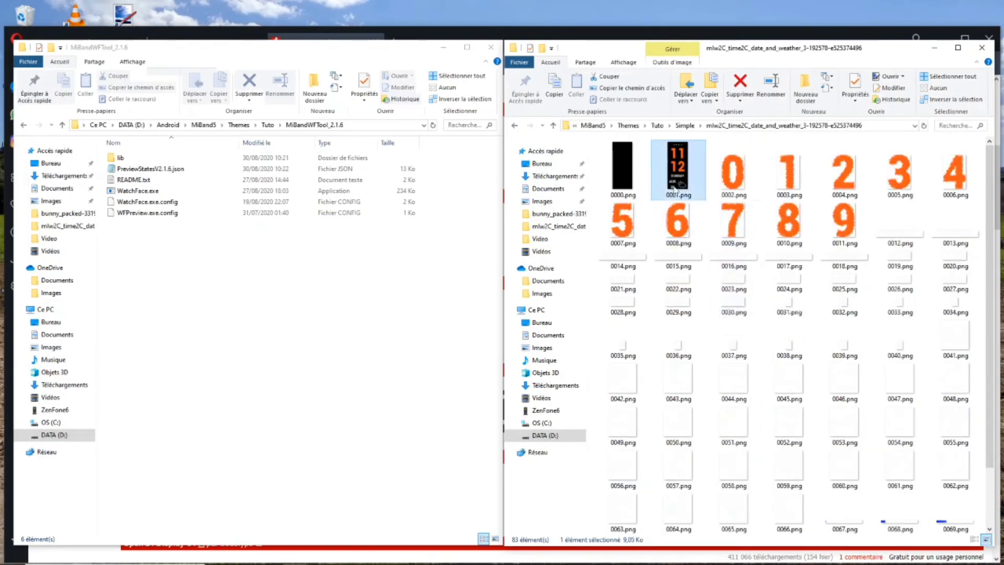
{"action": "key", "text": "Delete"}
Rename the generated packed preview PNG as 0001.png so it replaces the watch face's preview image.
{"action": "scroll", "coordinate": [679, 186], "scroll_direction": "down", "scroll_amount": 5}
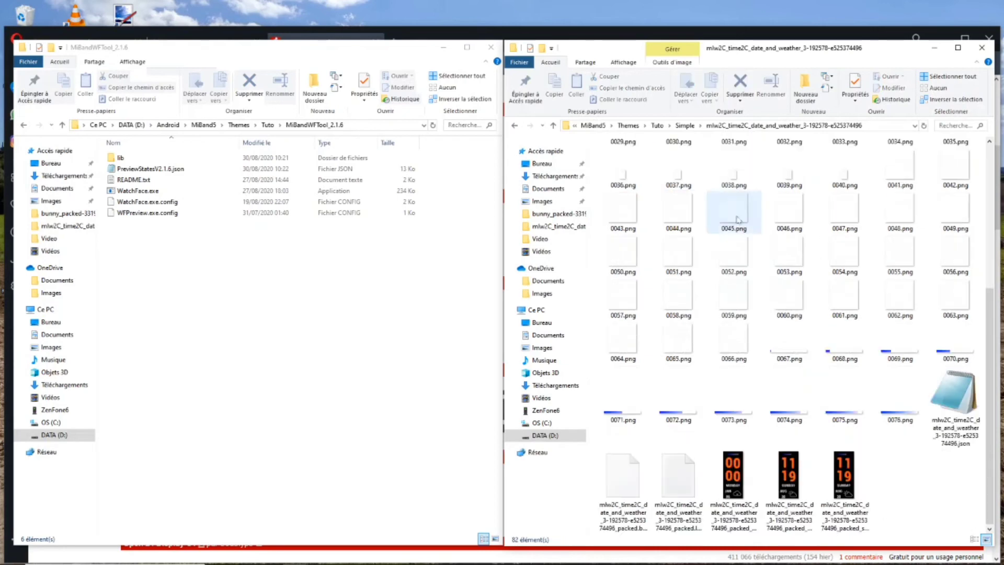
{"action": "left_click", "coordinate": [789, 503]}
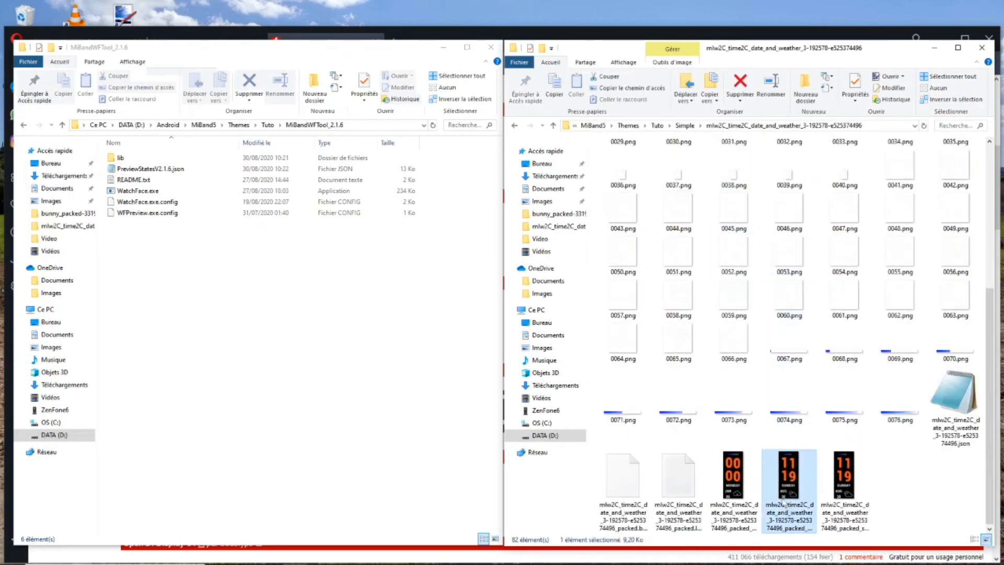
{"action": "left_click", "coordinate": [785, 515]}
{"action": "type", "text": "0001.png"}
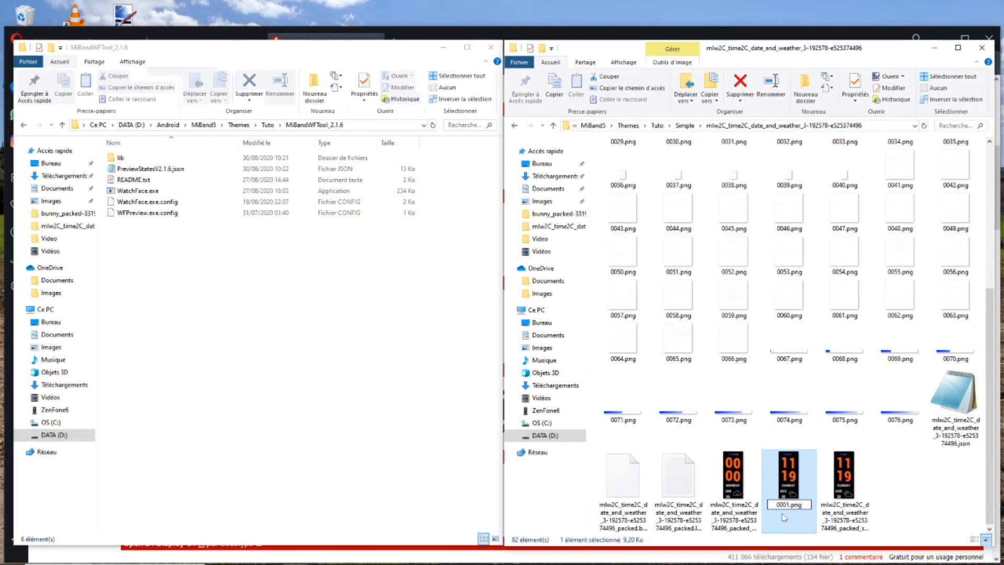
{"action": "key", "text": "Return"}
Run the JSON file through WatchFace.exe again to include the new preview image, and select the packed binary file.
{"action": "scroll", "coordinate": [784, 517], "scroll_direction": "down", "scroll_amount": 2}
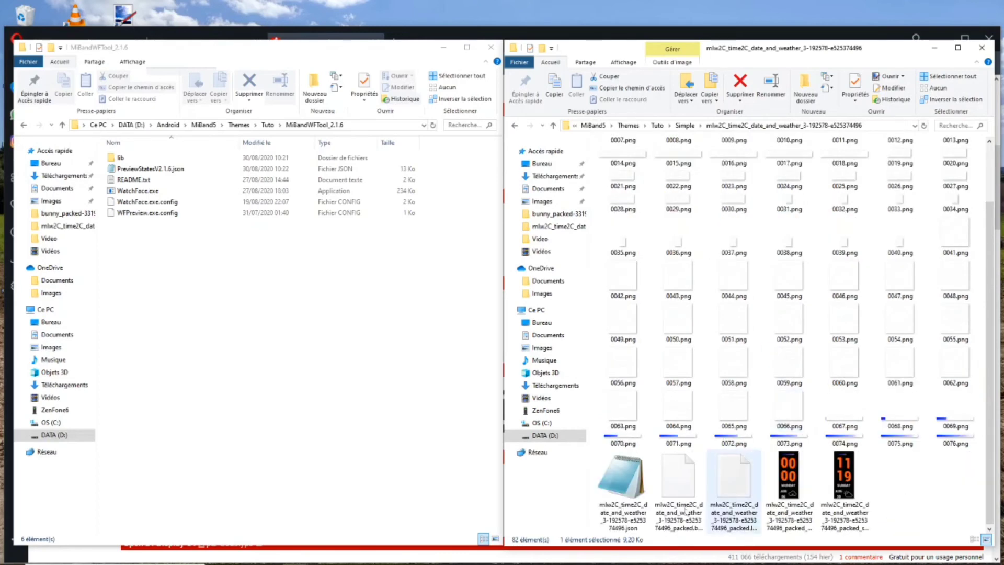
{"action": "left_click_drag", "start_coordinate": [627, 485], "coordinate": [258, 267]}
{"action": "left_click_drag", "start_coordinate": [141, 195], "coordinate": [141, 194]}
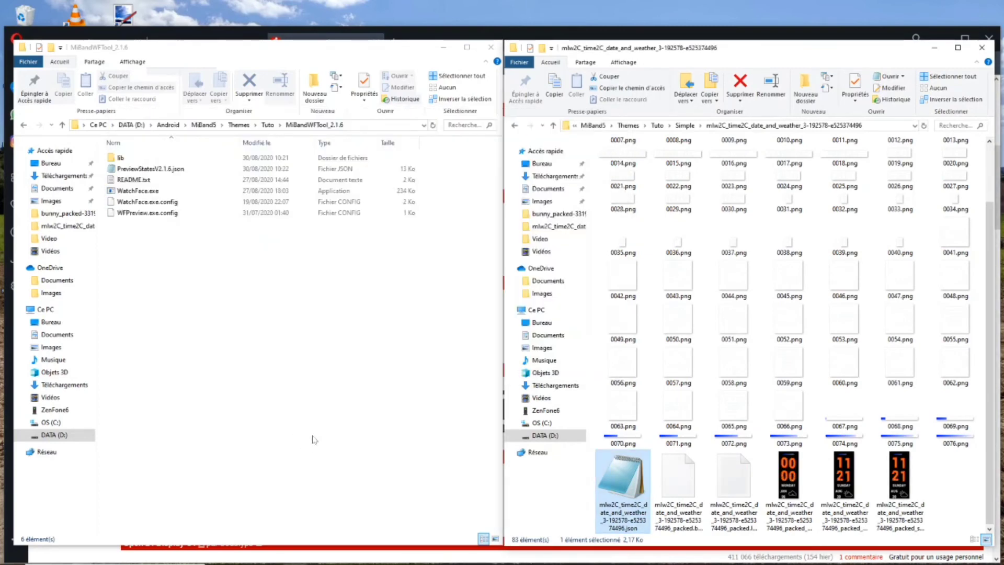
{"action": "left_click", "coordinate": [681, 493]}
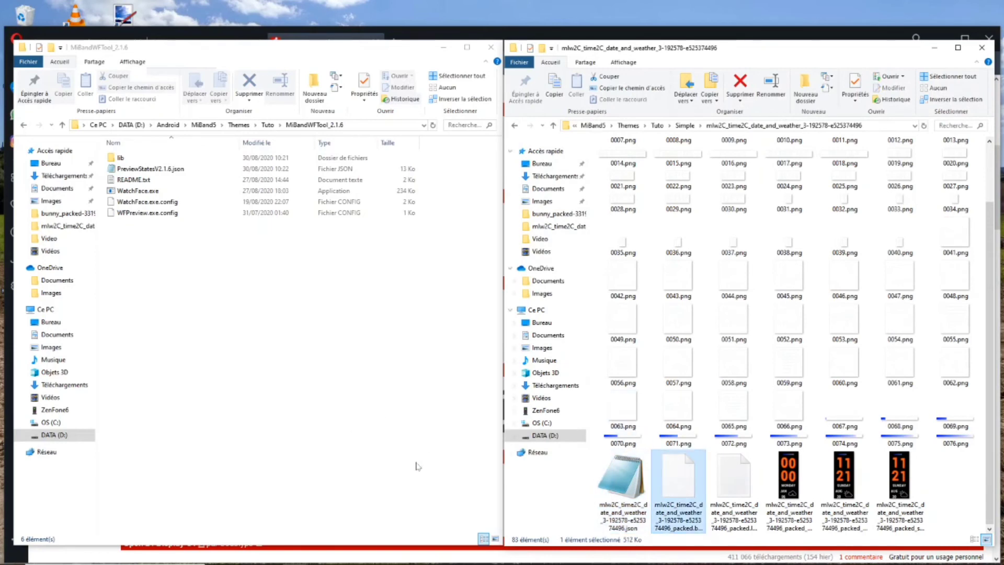
Switch to the phone's watch_skin_file folder 59 in File Explorer and create a folder named "Tuto 4".
{"action": "mouse_move", "coordinate": [394, 559]}
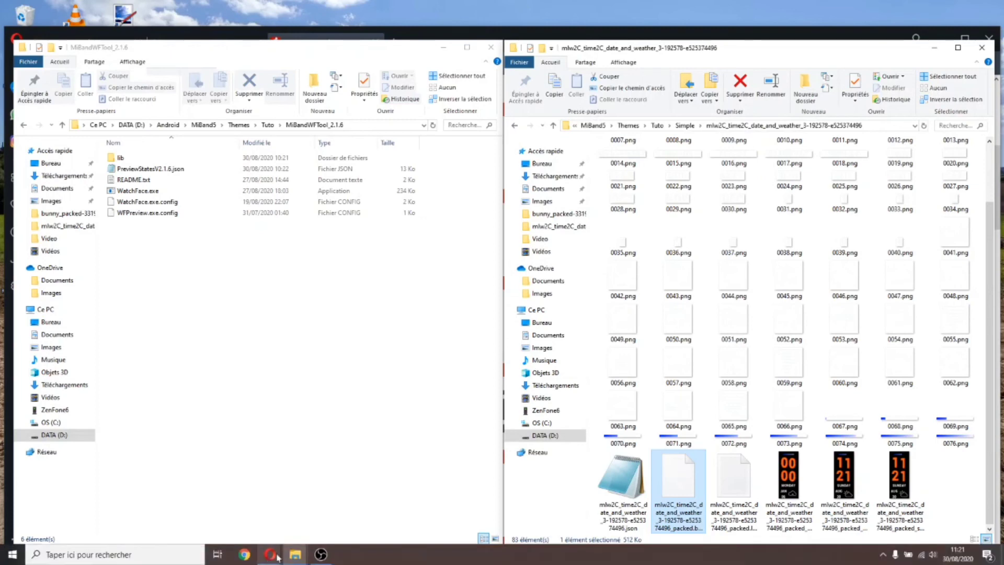
{"action": "mouse_move", "coordinate": [297, 560]}
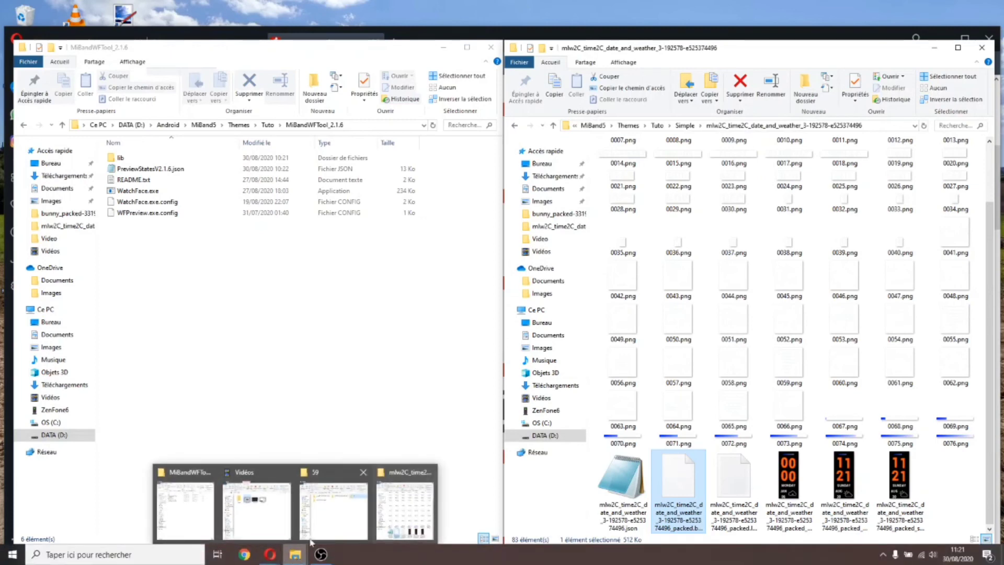
{"action": "left_click", "coordinate": [329, 527]}
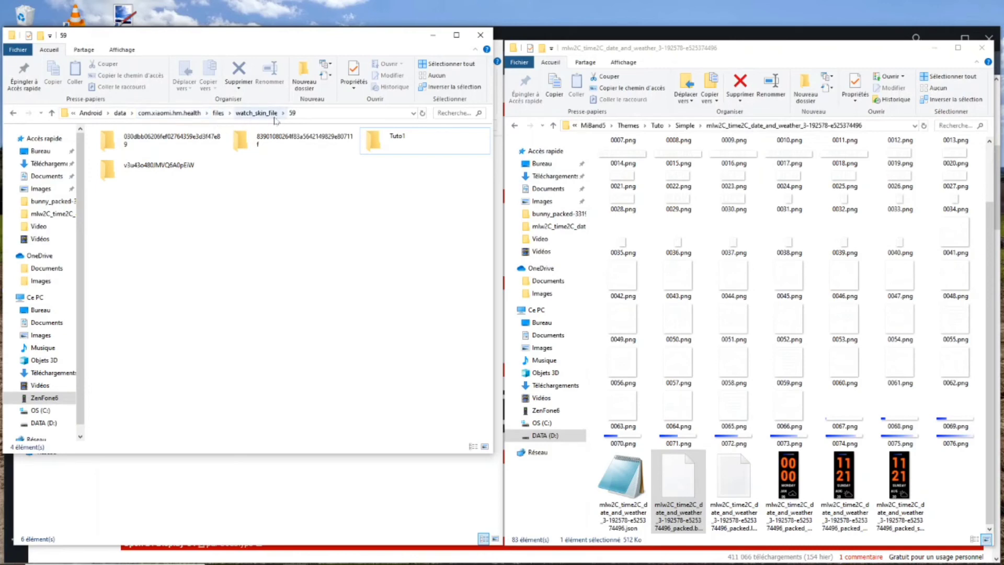
{"action": "right_click", "coordinate": [267, 237]}
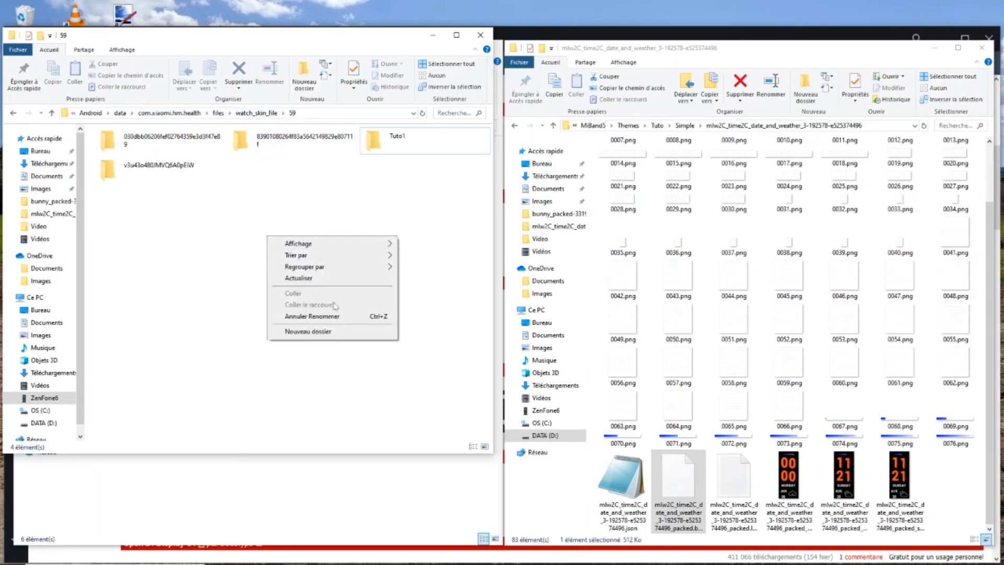
{"action": "left_click", "coordinate": [341, 333]}
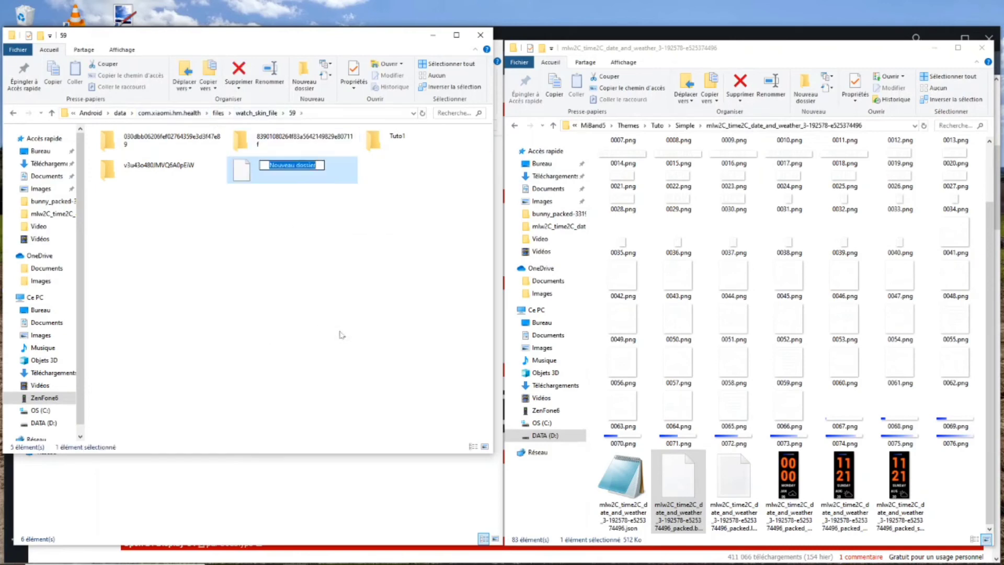
{"action": "type", "text": "Tuto"}
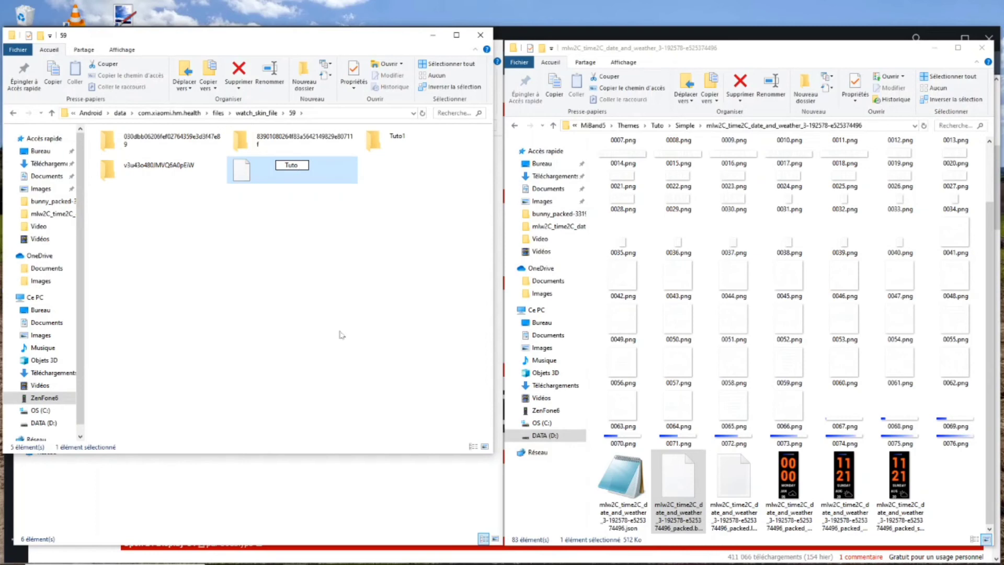
{"action": "type", "text": " 4"}
{"action": "key", "text": "Return"}
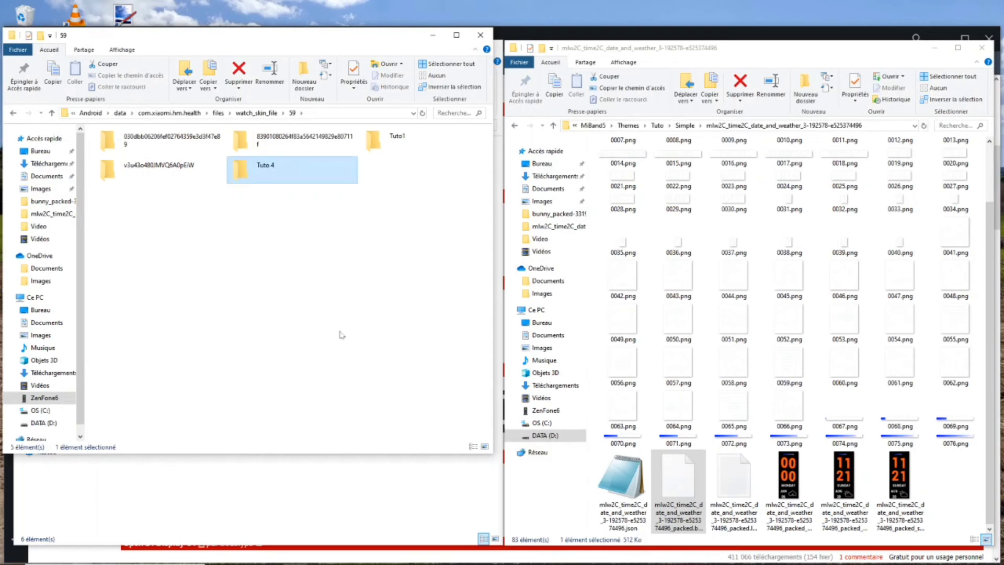
Copy infos.xml from the phone's Tuto1 folder into the new Tuto 4 folder.
{"action": "double_click", "coordinate": [387, 147]}
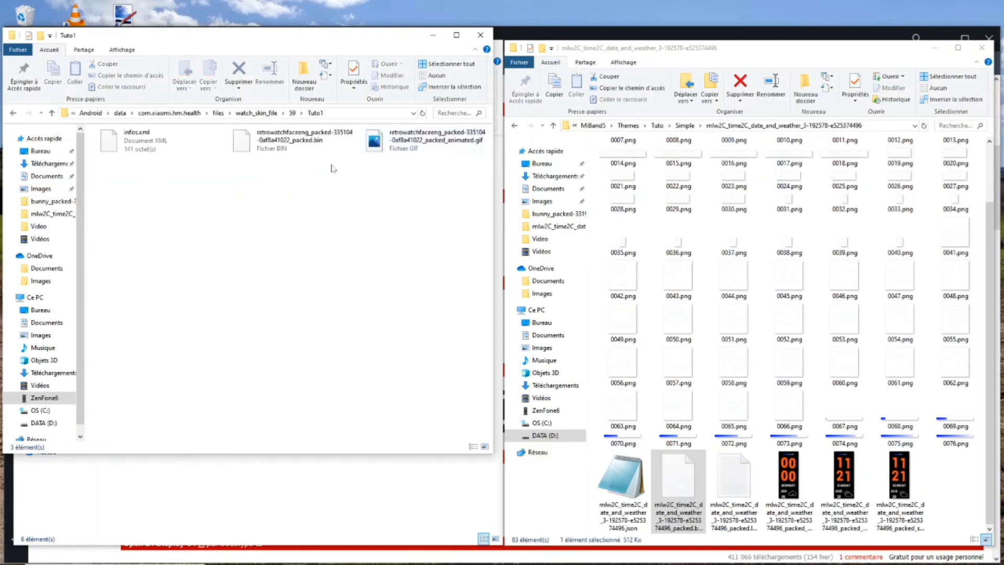
{"action": "left_click", "coordinate": [175, 146]}
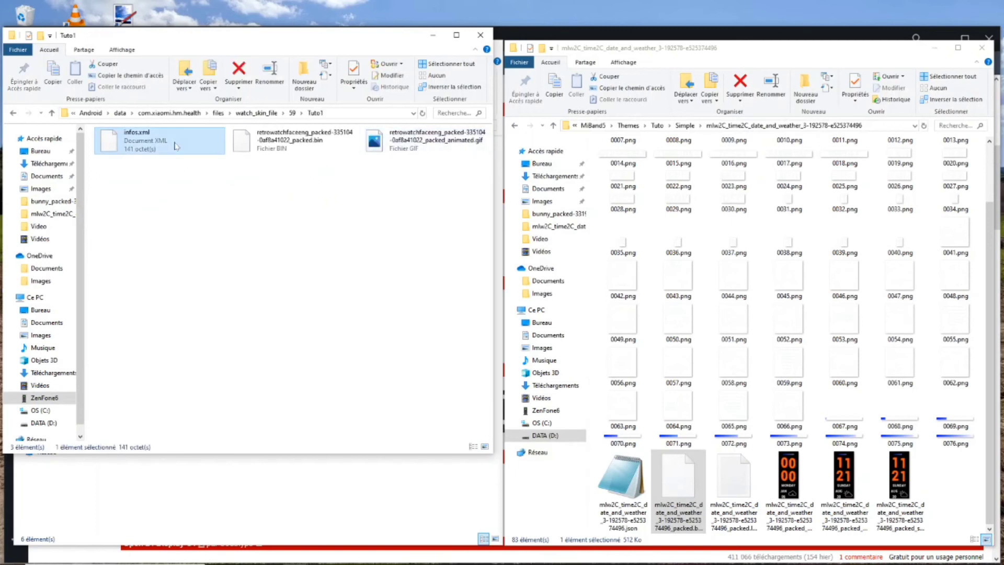
{"action": "left_click", "coordinate": [293, 112]}
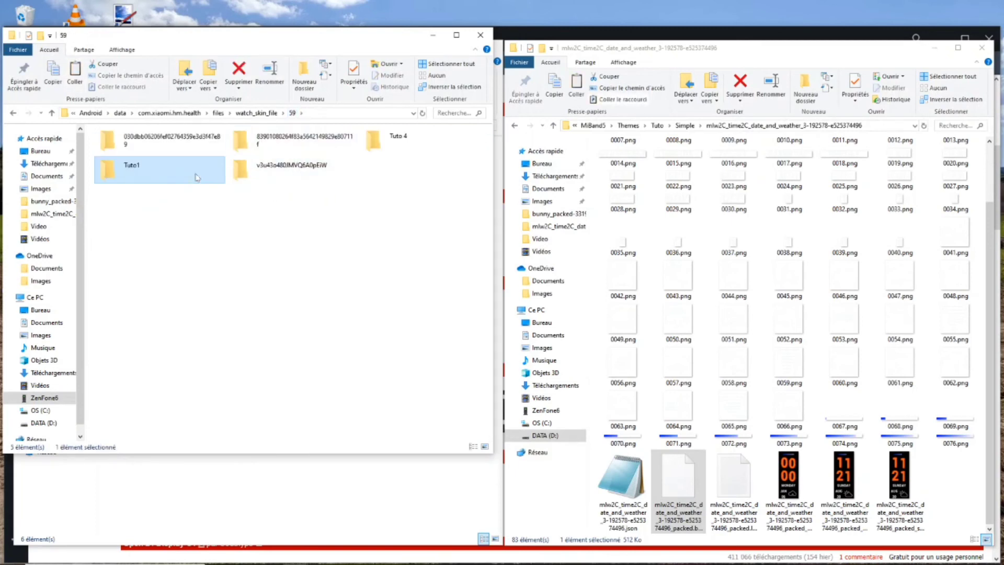
{"action": "double_click", "coordinate": [388, 138]}
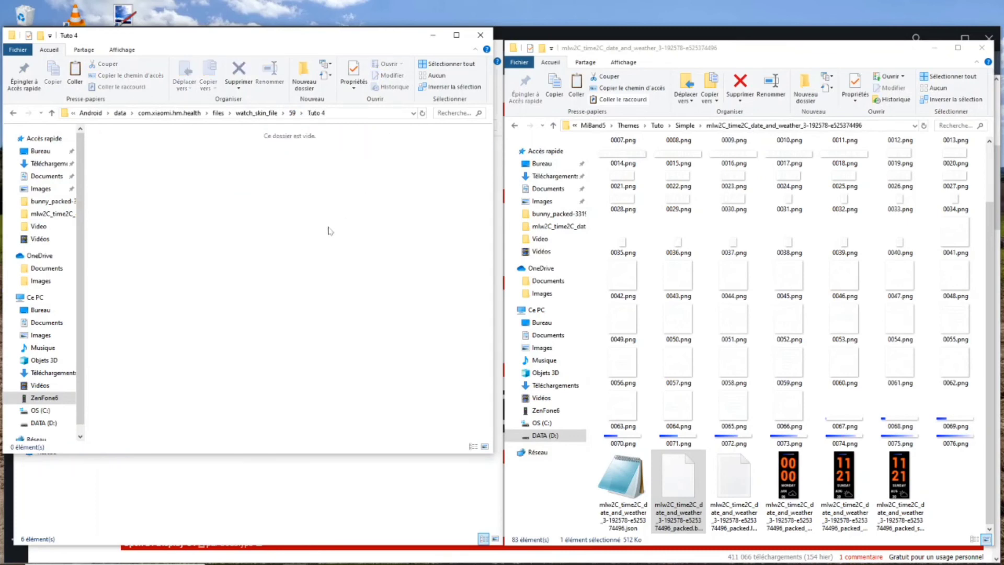
{"action": "key", "text": "ctrl+v"}
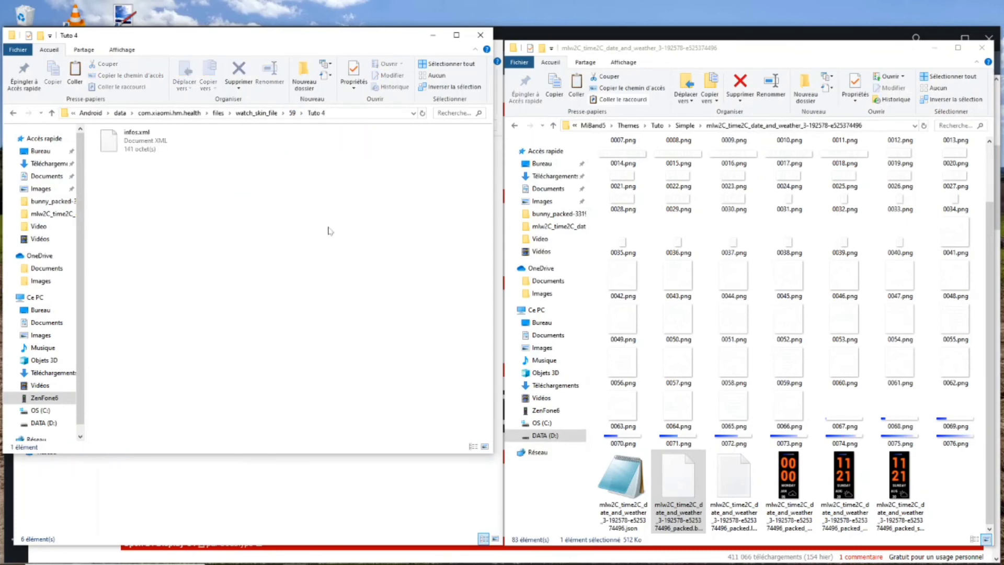
Copy the watch face's packed .bin file and packed animated GIF from the computer into the phone's Tuto 4 folder.
{"action": "left_click", "coordinate": [684, 487]}
{"action": "left_click", "coordinate": [790, 525], "text": "ctrl"}
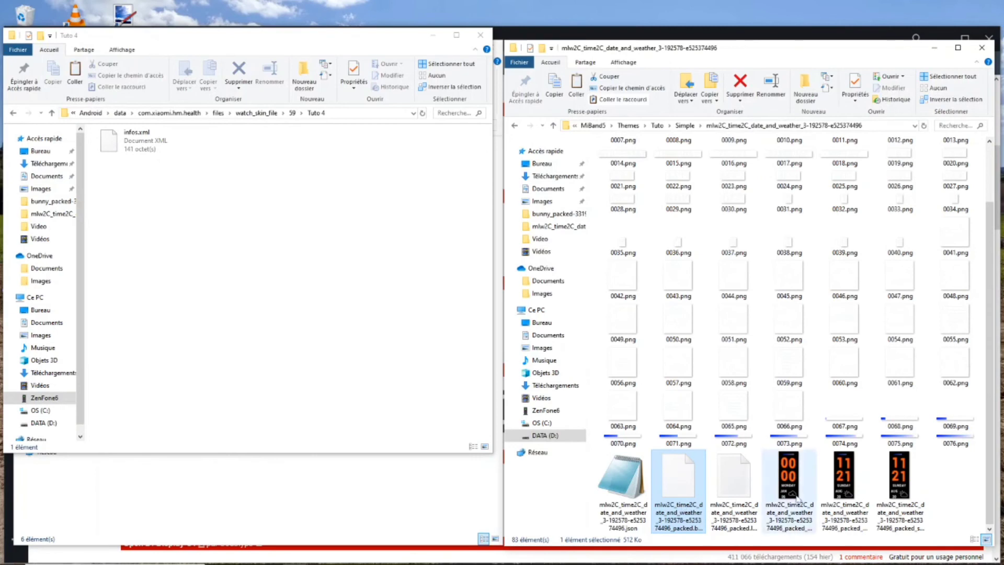
{"action": "left_click_drag", "start_coordinate": [791, 476], "coordinate": [315, 250]}
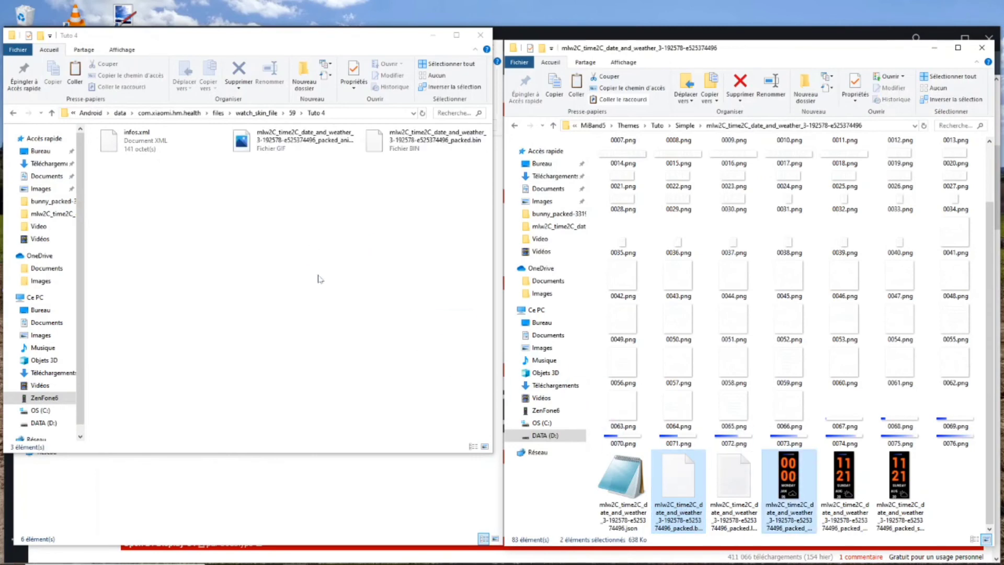